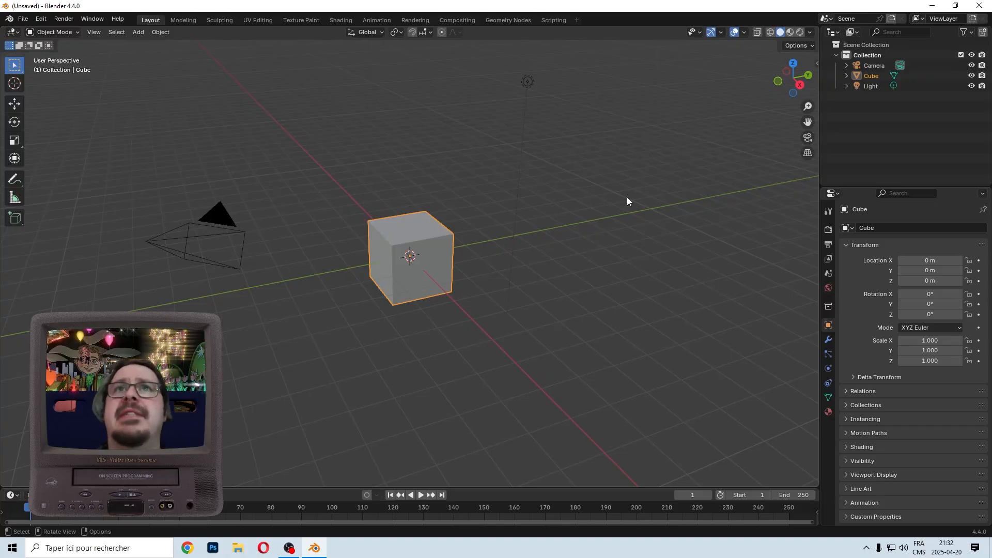
Switch to the Geometry Nodes workspace and create a new node tree for the cube.
left_click(515, 20)
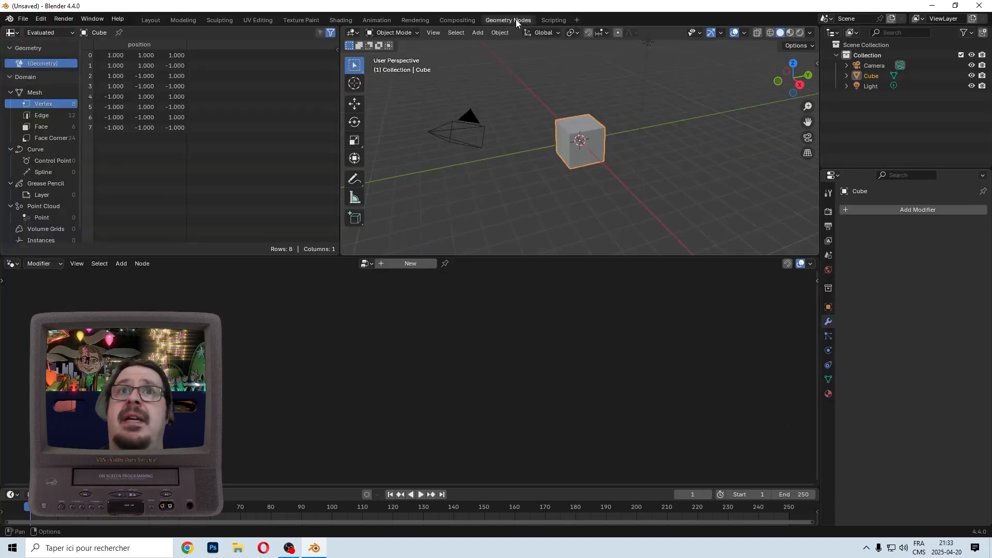
left_click(413, 264)
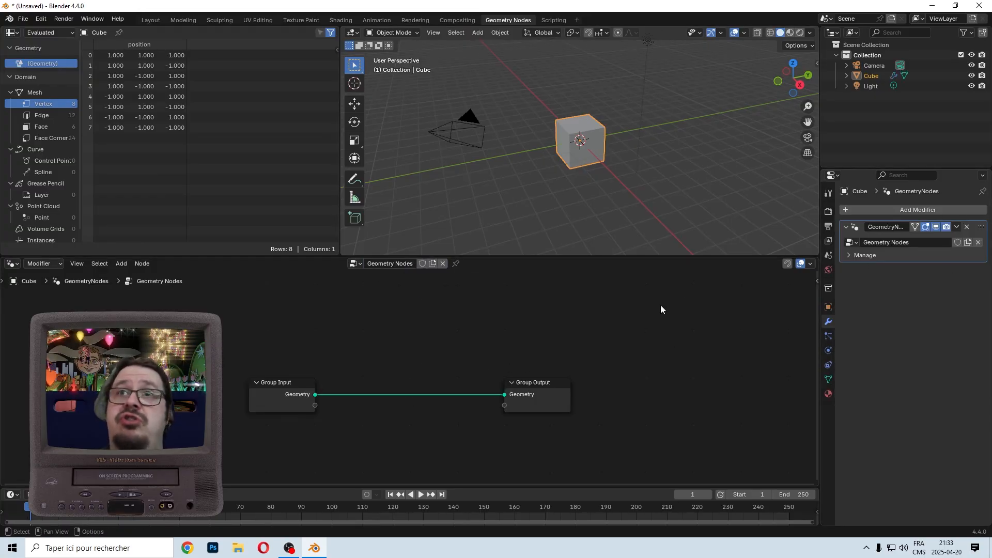
Examine the default Group Input and Group Output nodes and the link between them.
scroll(349, 415, "up", 6)
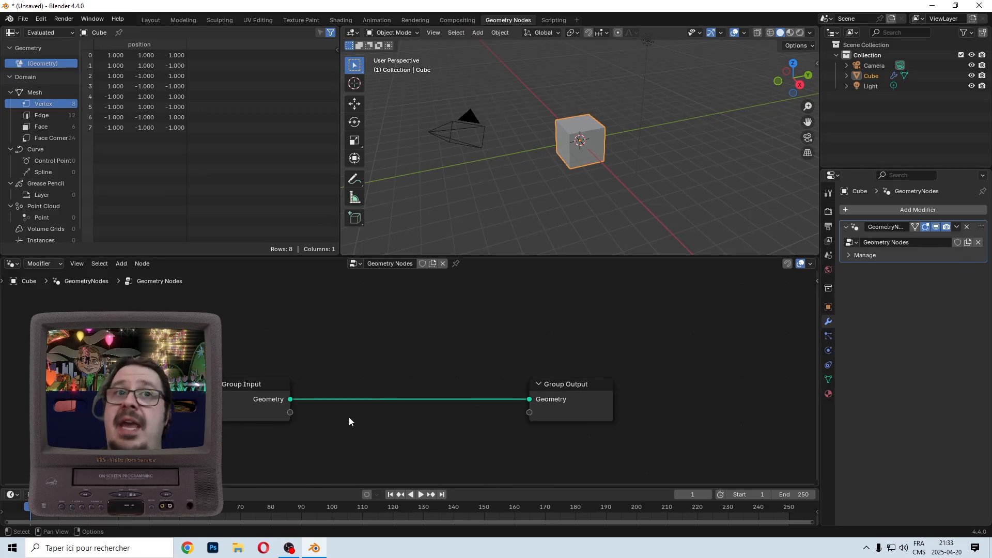
middle_click_drag(350, 415, 495, 368)
left_click(306, 346)
mouse_move(305, 346)
left_mouse_down()
mouse_move(235, 346)
mouse_move(307, 346)
left_mouse_up()
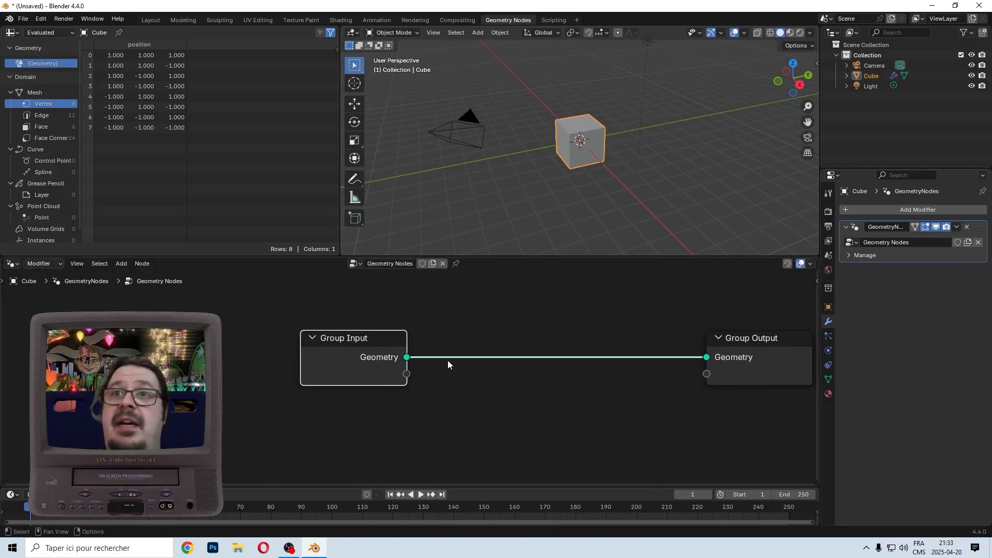
mouse_move(758, 347)
left_mouse_down()
mouse_move(728, 351)
mouse_move(806, 332)
mouse_move(755, 362)
left_mouse_up()
right_click(755, 362)
scroll(414, 379, "down", 3)
middle_click_drag(532, 393, 585, 369)
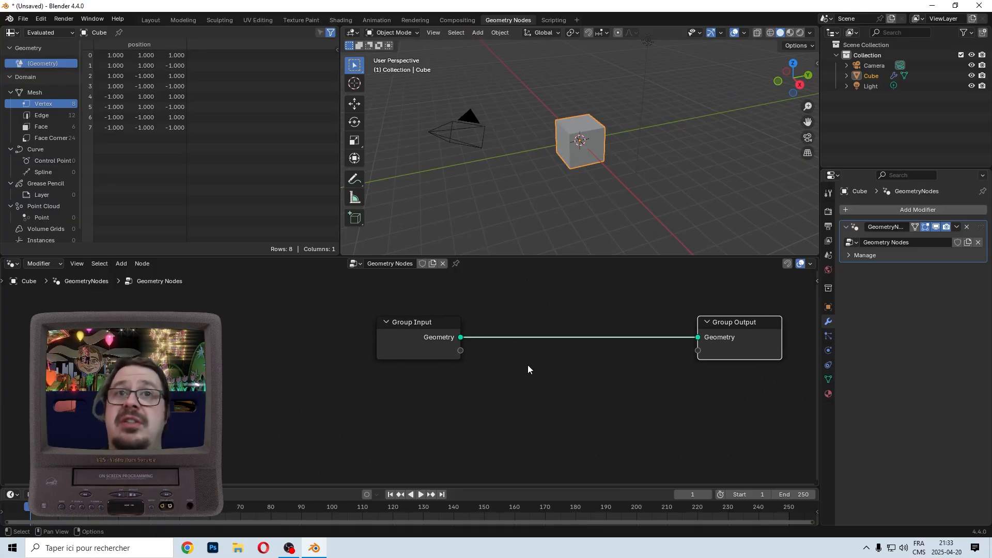
Cut the link between Group Input and Group Output and reconnect their Geometry sockets.
right_click_drag(591, 289, 589, 352, "ctrl")
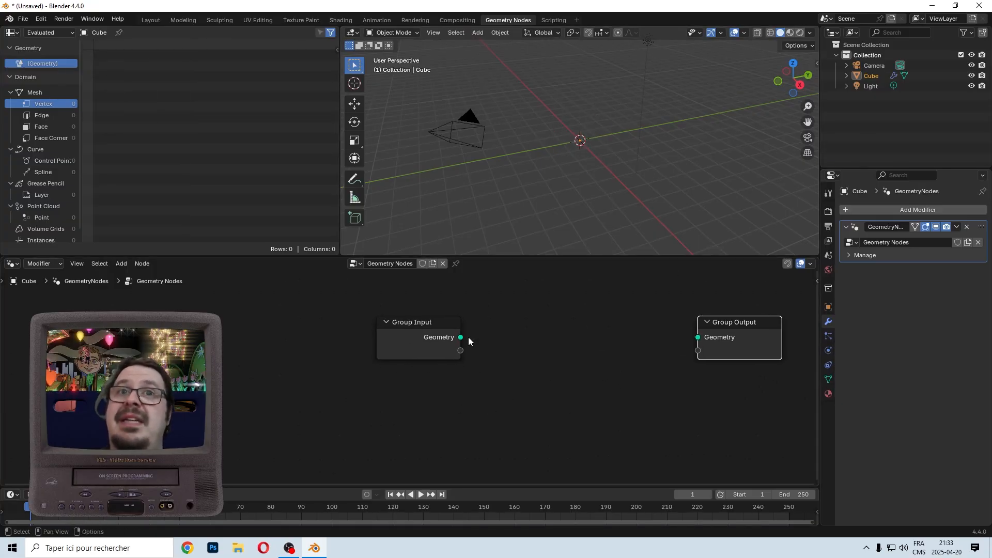
left_click_drag(460, 338, 698, 336)
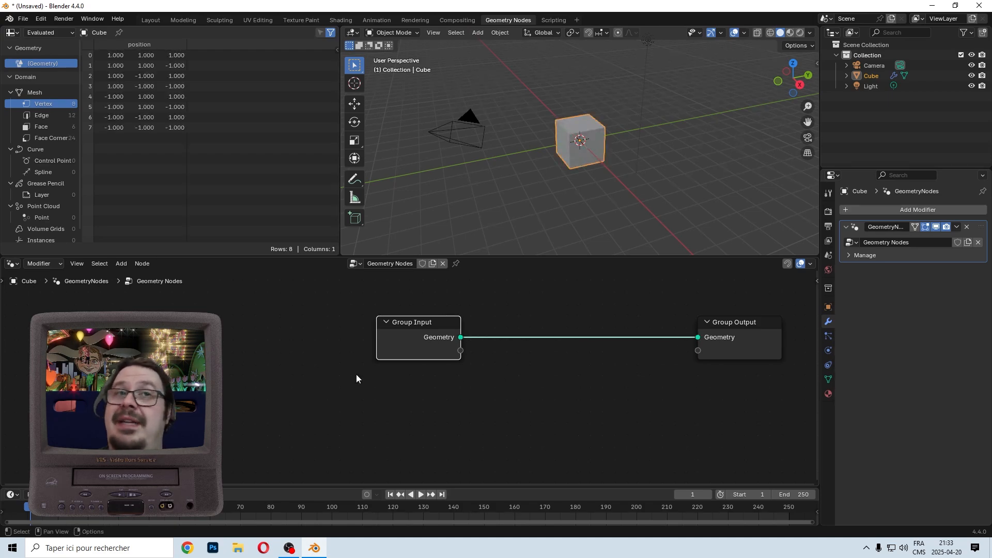
Insert a Transform Geometry node on the link between Group Input and Group Output.
left_click(121, 264)
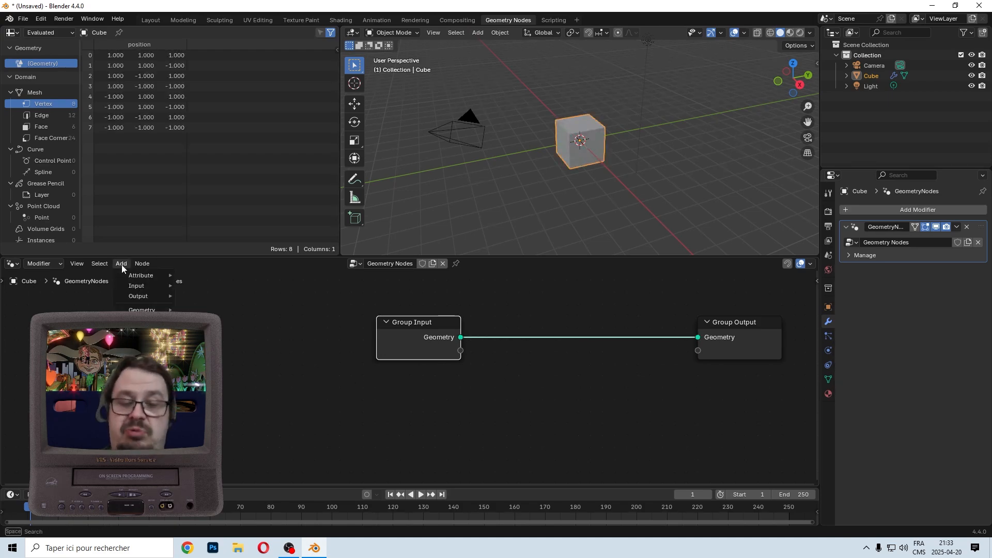
type("transform")
key("Return")
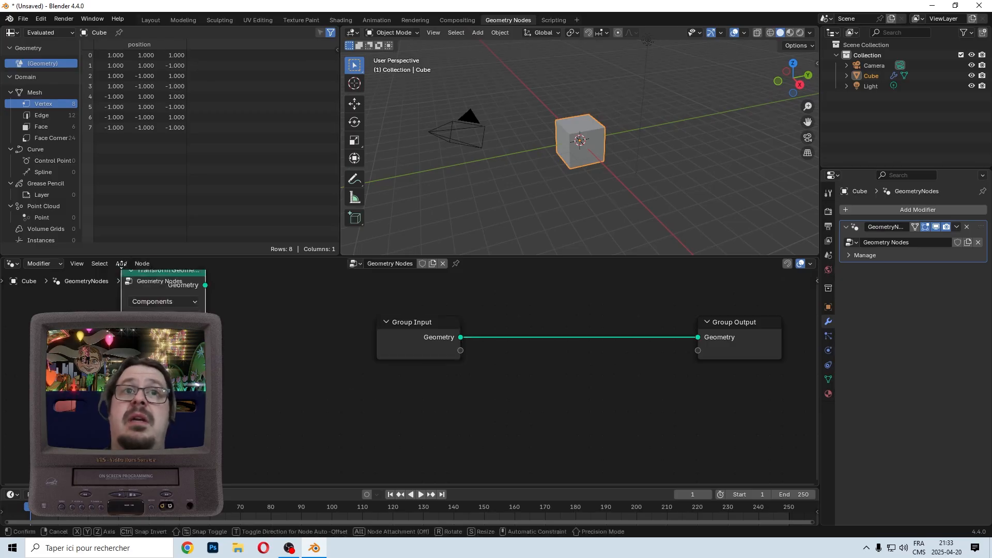
left_click(498, 296)
Set the Transform Geometry node's X translation to -0.7 m and X rotation to -2°, and change its X scale.
middle_click_drag(628, 396, 573, 315)
left_click_drag(505, 292, 486, 293)
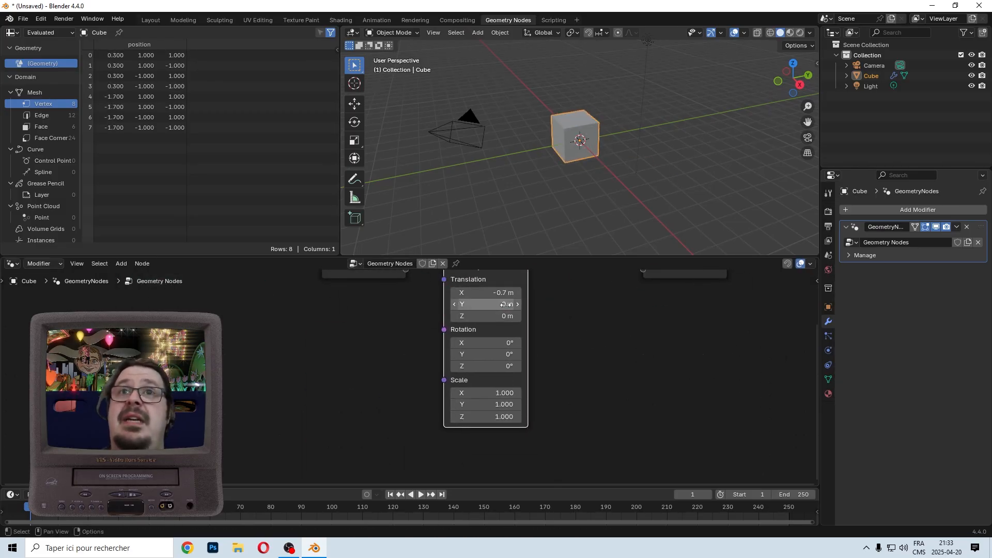
left_click_drag(499, 342, 491, 342)
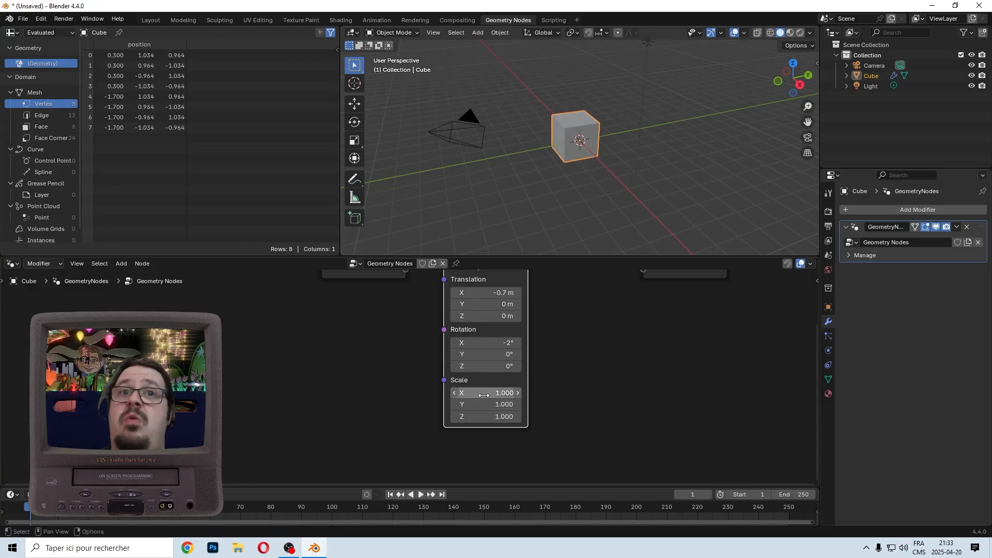
left_click_drag(496, 393, 521, 393)
Delete the Transform Geometry node while keeping Group Input linked to Group Output.
middle_click_drag(562, 324, 490, 423)
key("ctrl+x")
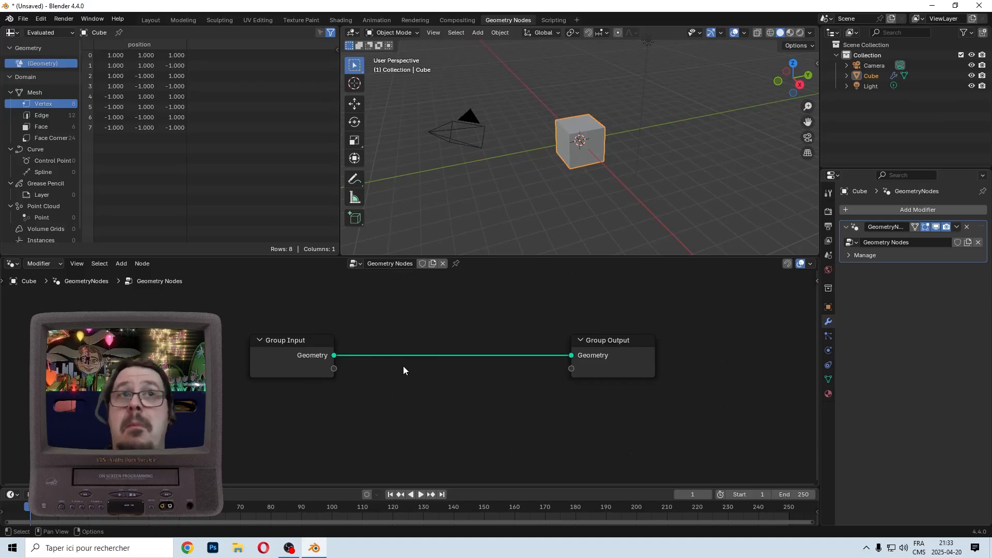
Add a mesh Grid node below the link between Group Input and Group Output.
left_click(121, 264)
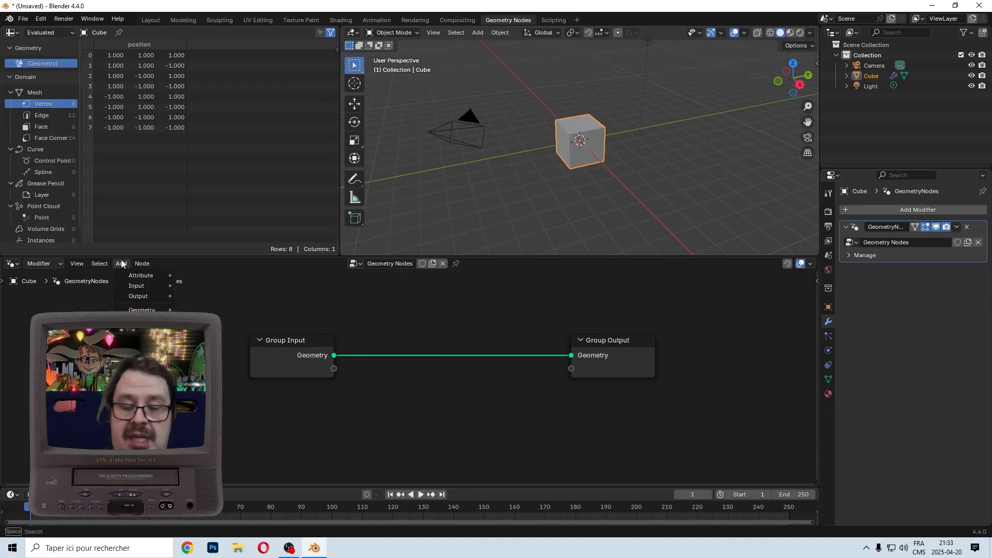
type("grid")
key("Return")
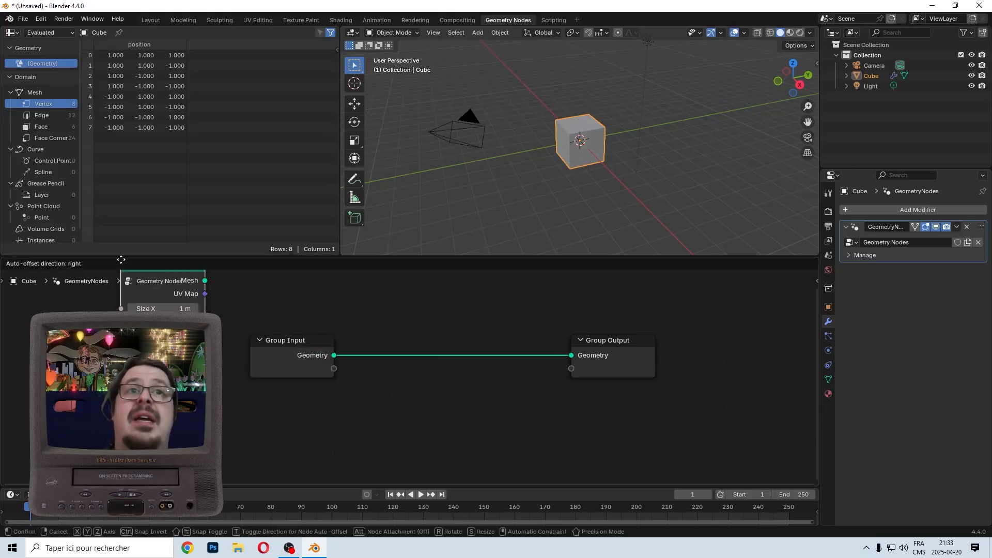
left_click(379, 310)
scroll(413, 362, "up", 3)
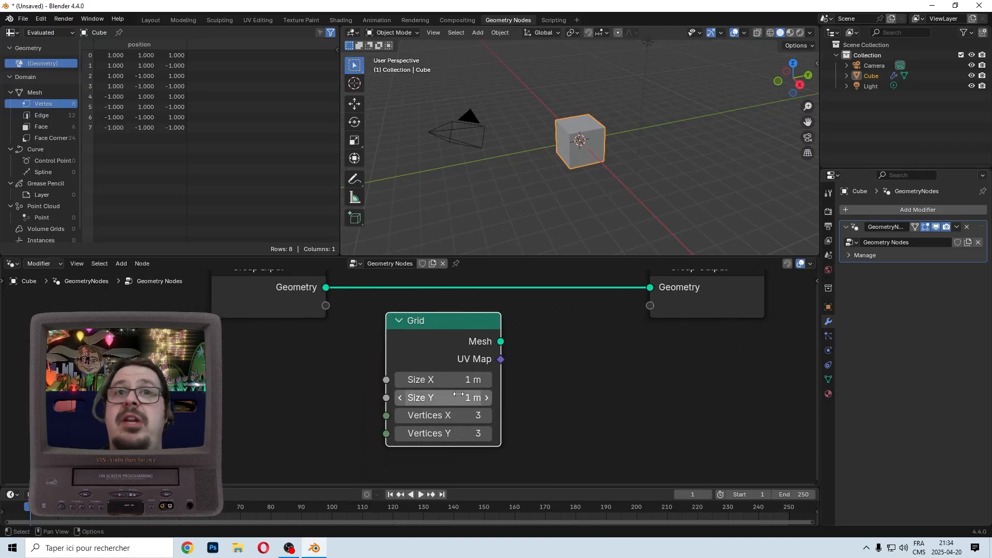
Set the Grid's Size X and Y to 100 m and its Vertices X and Y to 250.
left_click_drag(452, 380, 452, 398)
type("100")
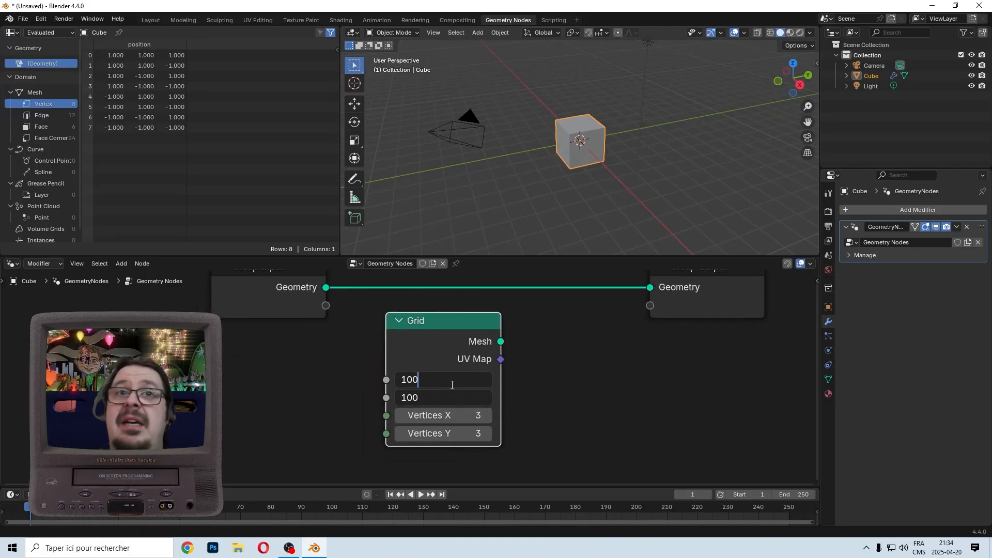
key("Return")
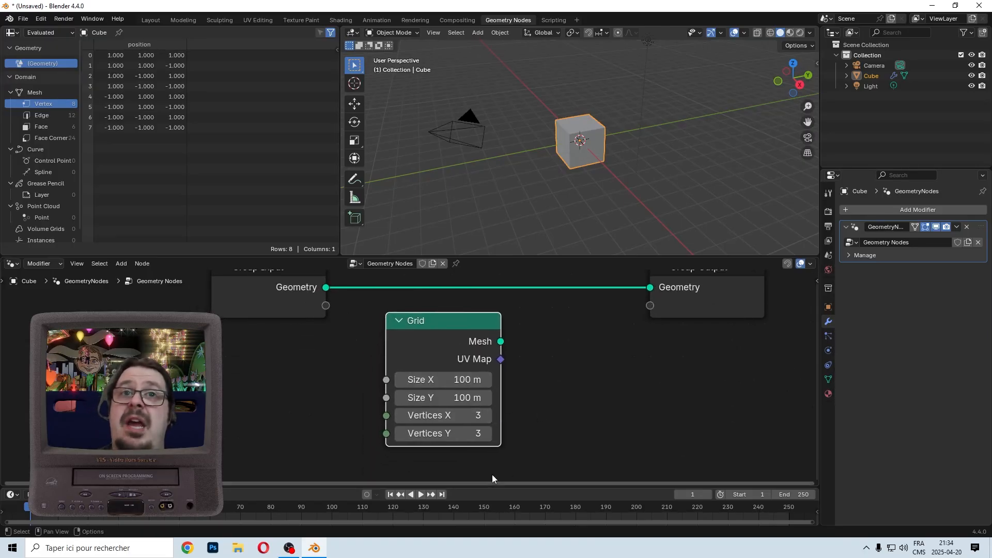
left_click_drag(467, 416, 467, 433)
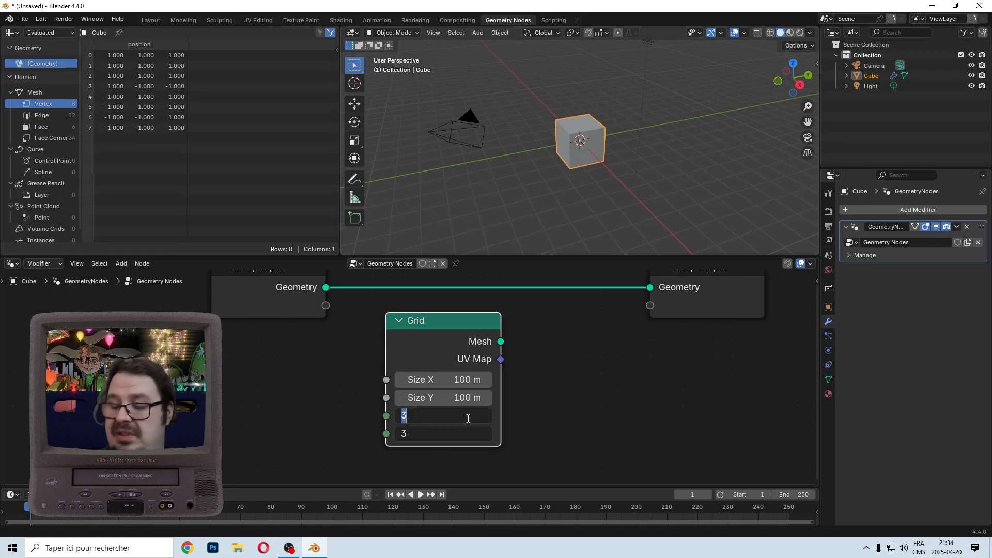
type("250")
key("Return")
Connect the Grid's Mesh output to the Group Output's Geometry input in place of the Group Input's geometry.
key("Home")
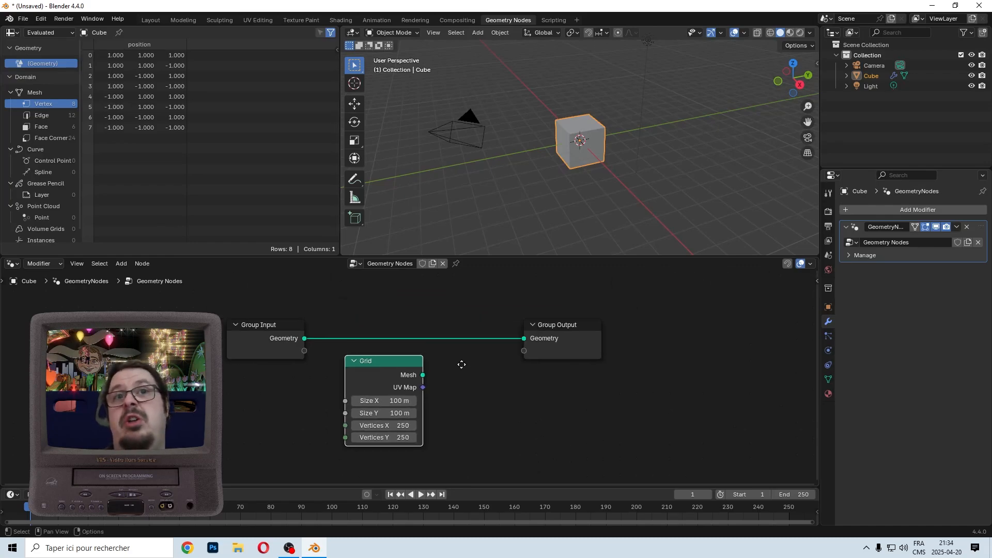
left_click_drag(372, 374, 655, 379)
left_click_drag(333, 361, 494, 360)
scroll(579, 179, "down", 9)
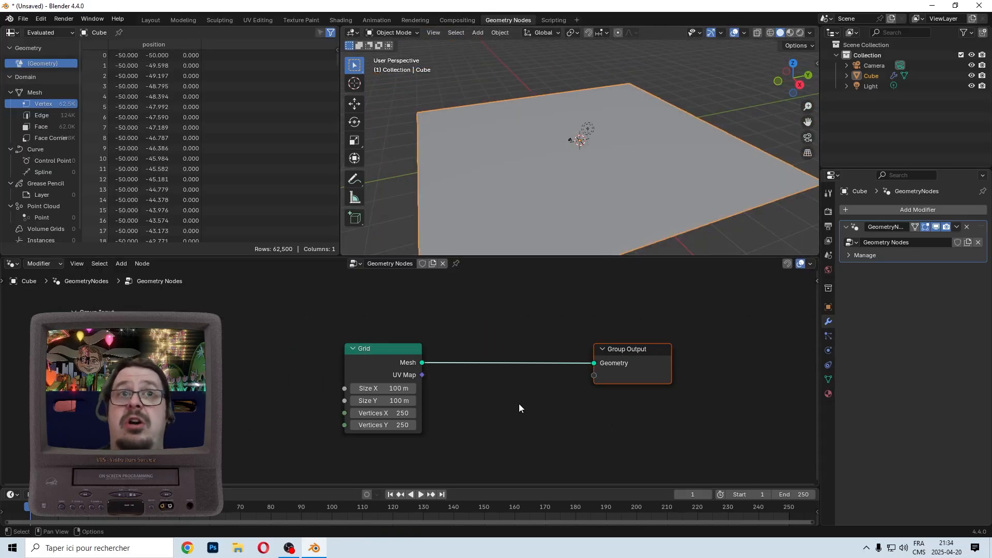
Insert a Set Position node on the link between Grid and Group Output.
left_click(124, 264)
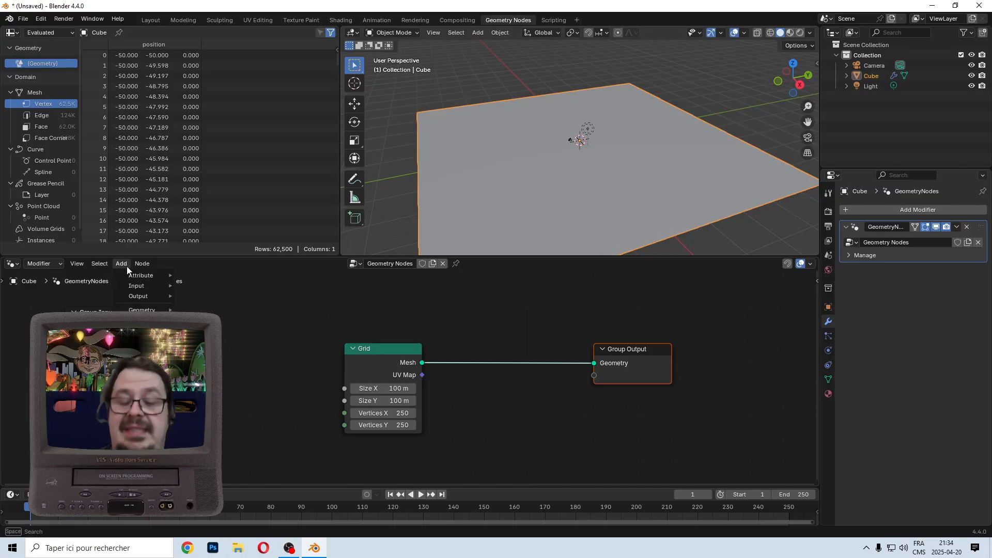
type("set positon")
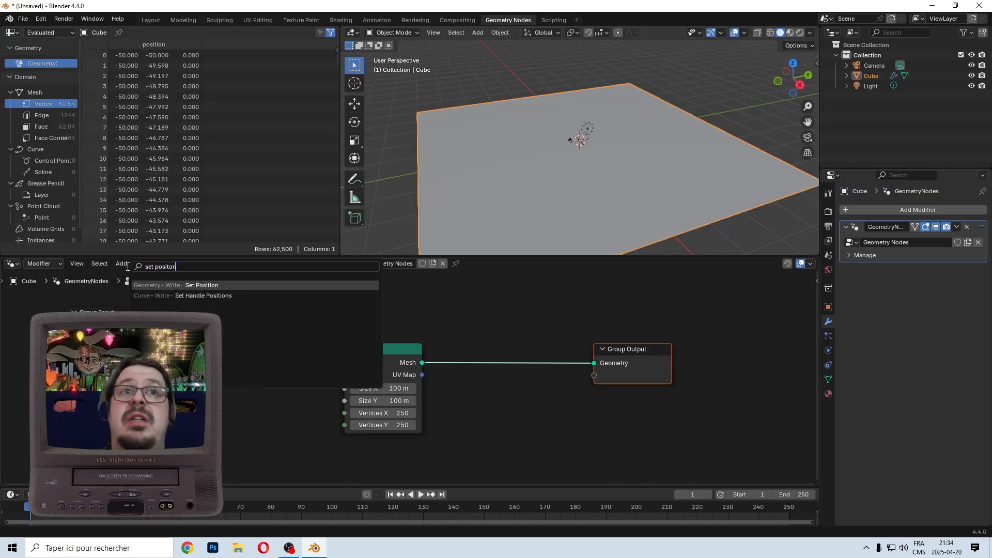
key("Return")
left_click(491, 356)
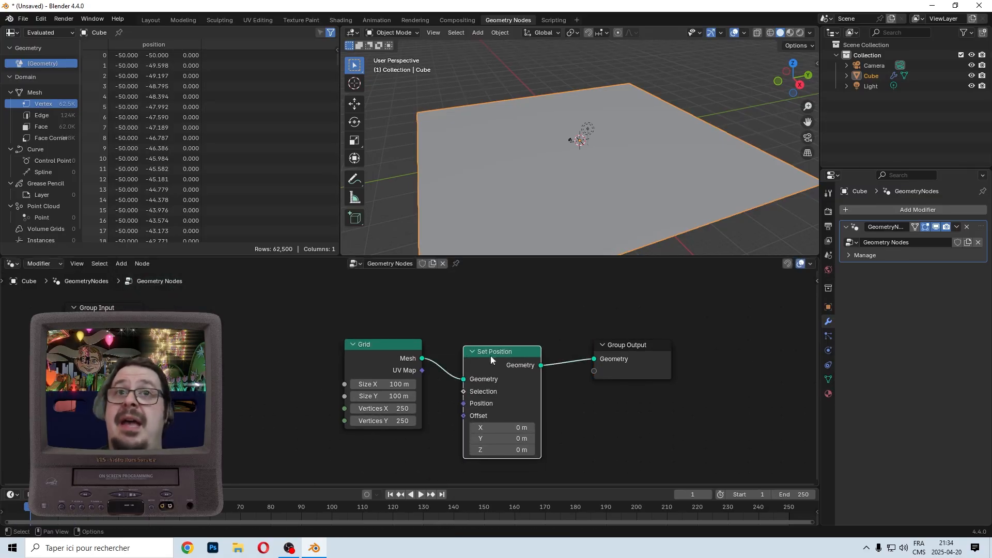
Move Set Position and Group Output together so their link from the Grid's Mesh output runs straight.
scroll(492, 357, "up", 4)
middle_click_drag(617, 386, 458, 404)
left_click_drag(720, 322, 298, 411)
key("g")
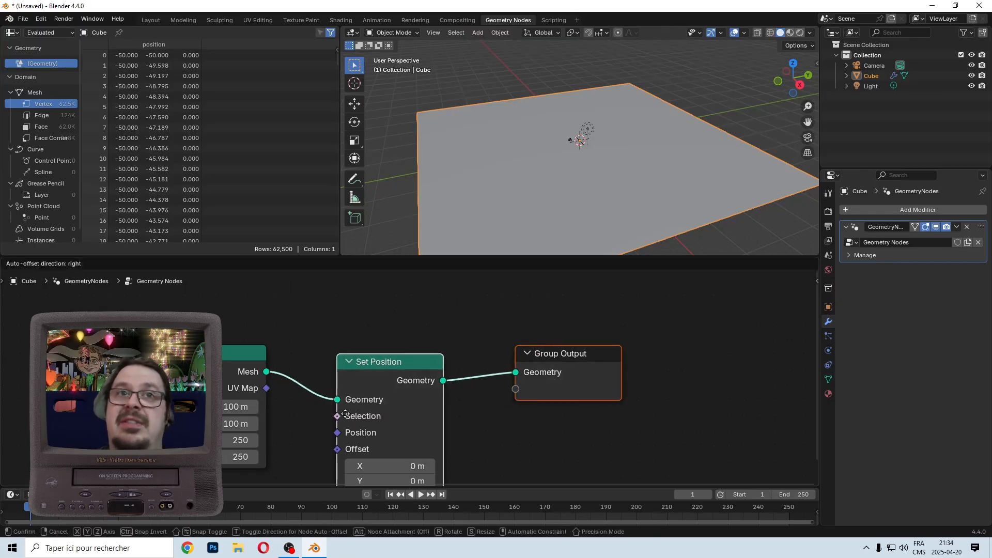
left_click(414, 385)
Move the Group Output node horizontally farther away from Set Position.
middle_click_drag(582, 447, 516, 416)
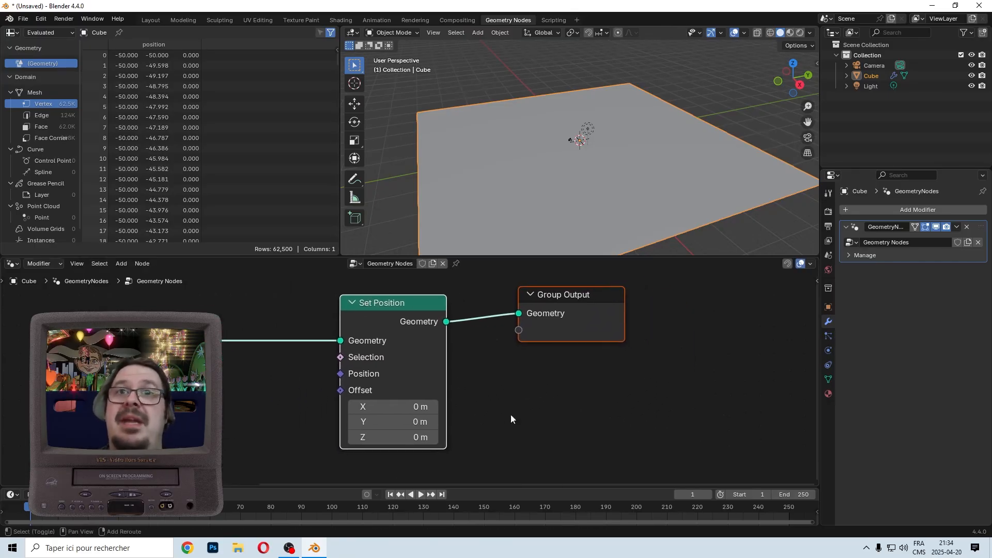
left_click_drag(694, 296, 558, 345)
key("g")
key("x")
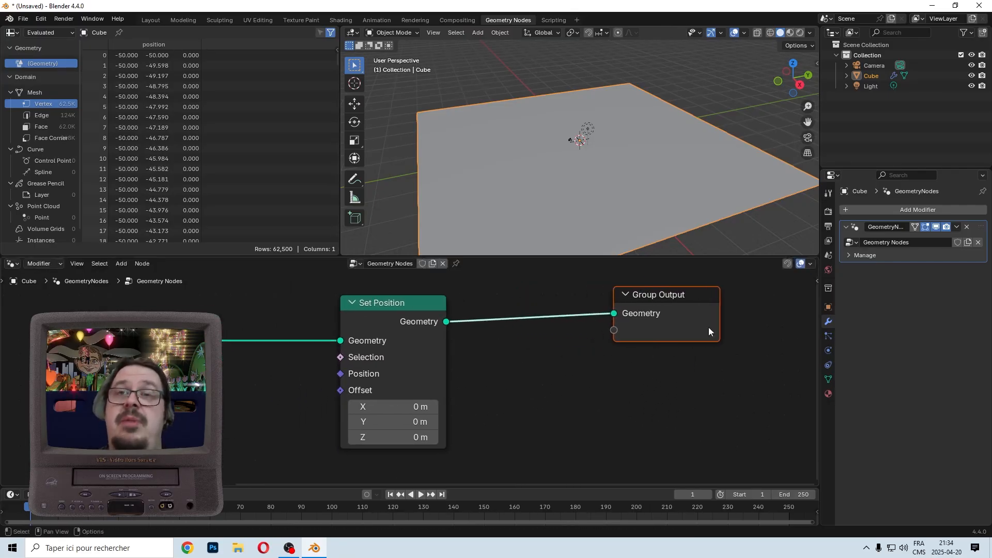
left_click(711, 340)
Move Set Position and Group Output together away from the Grid to leave a wide gap for more nodes.
scroll(653, 355, "down", 2)
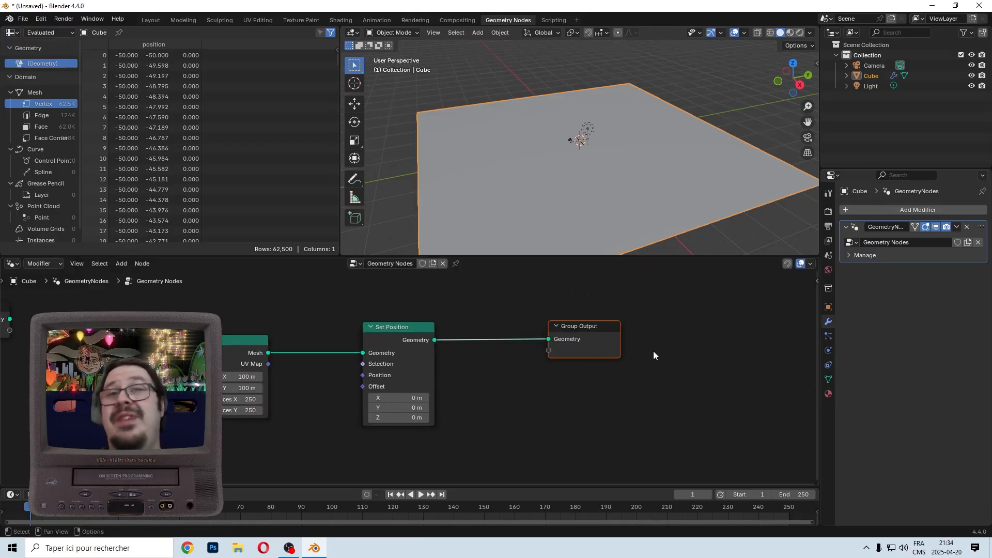
left_click_drag(699, 321, 362, 439)
key("Home")
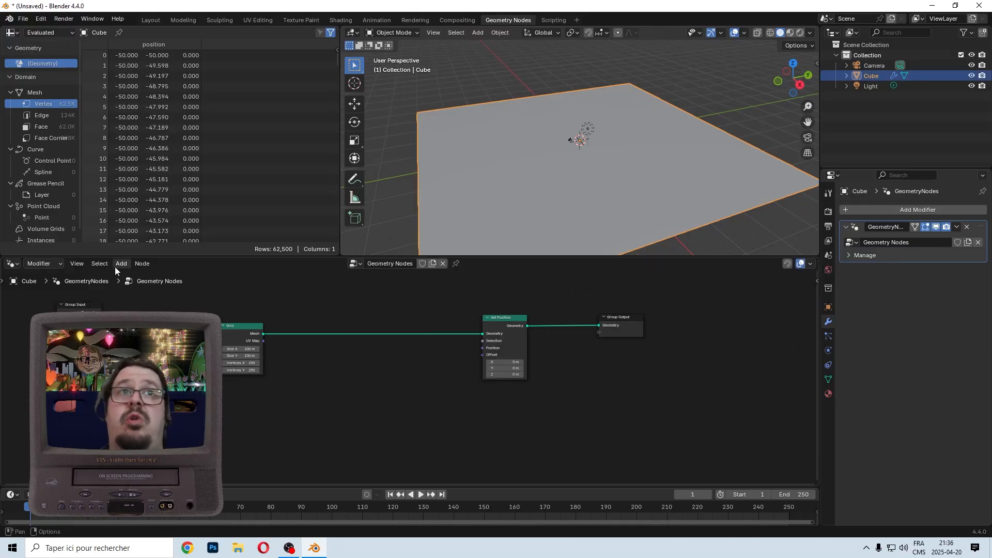
Add a Noise Texture node below the Grid node.
left_click(120, 263)
type("noise")
key("Return")
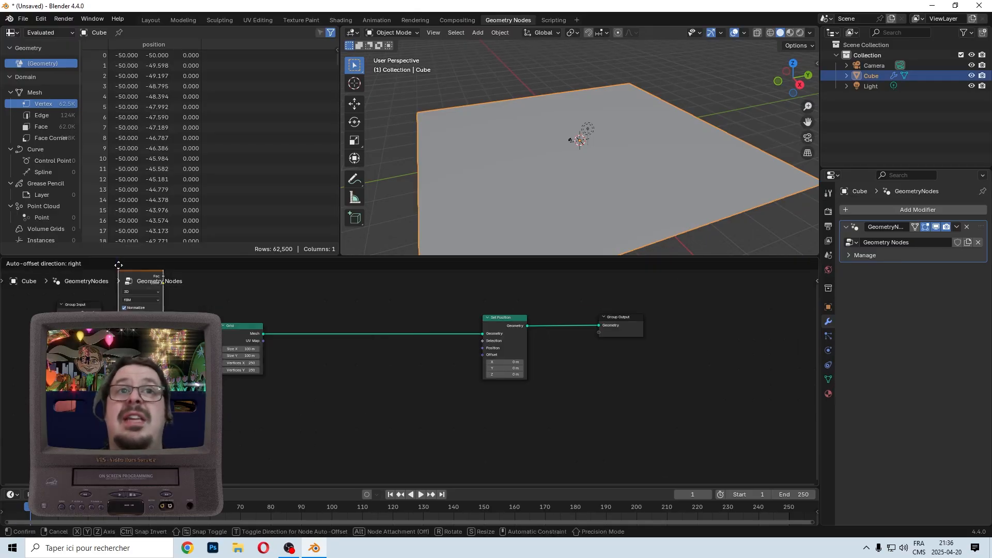
left_click(253, 413)
Add a Map Range node beside the Noise Texture on its output side.
left_click(124, 263)
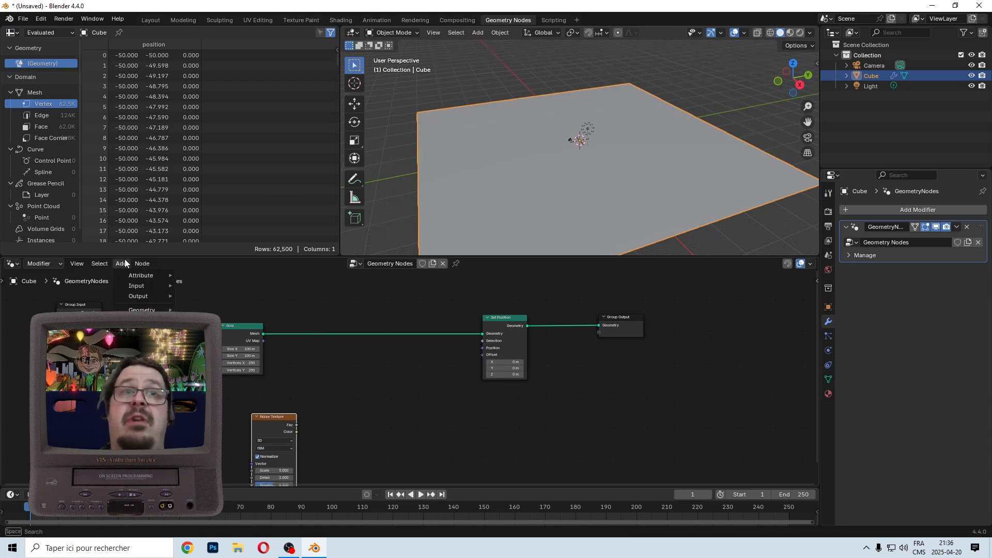
type("mapr")
key("Return")
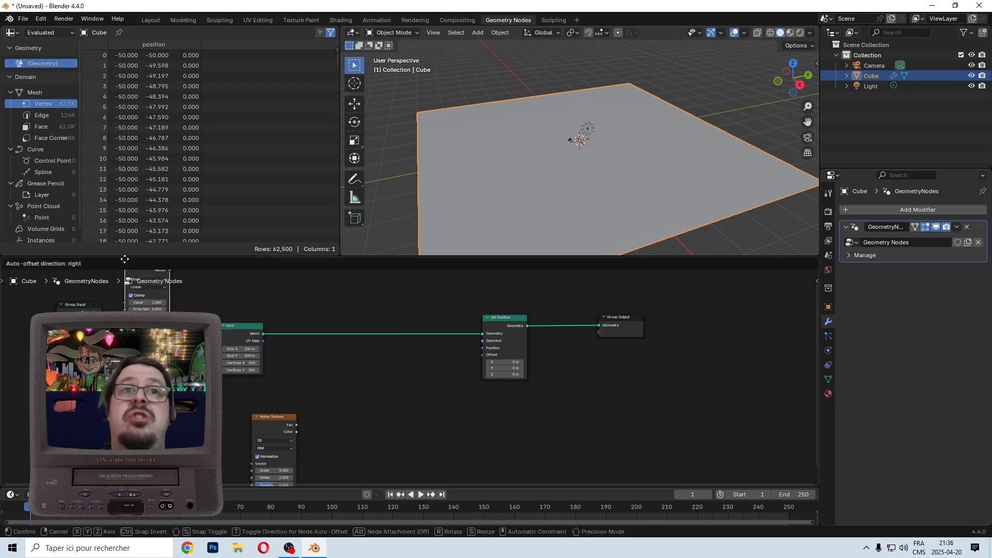
left_click(328, 400)
Add a Combine XYZ node between Map Range and Set Position.
left_click(120, 265)
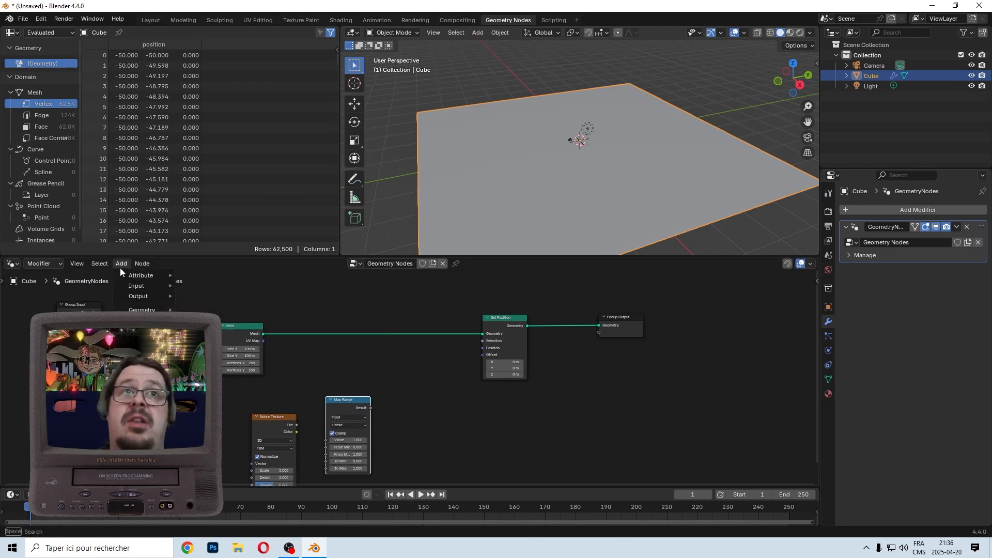
type("combine")
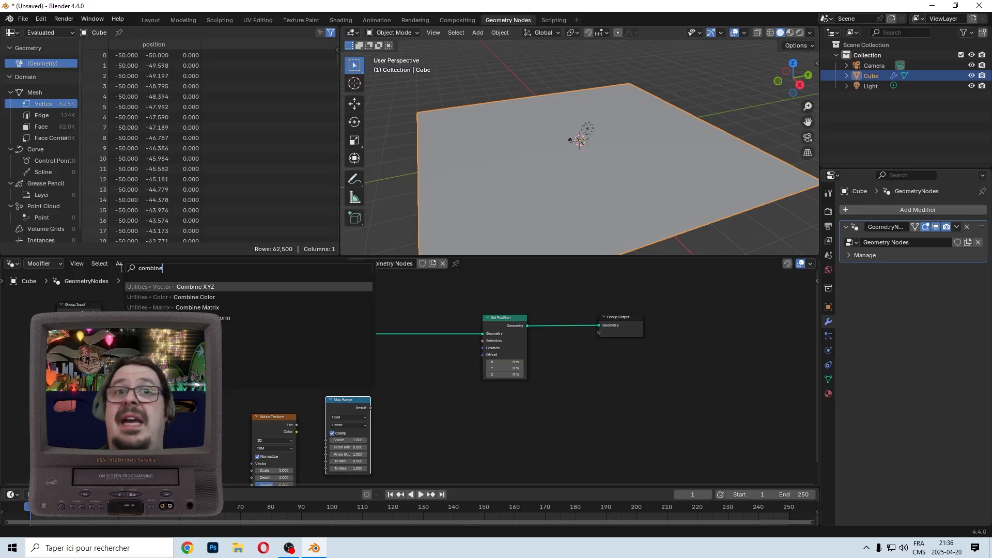
key("Return")
left_click(410, 362)
Connect the Noise Texture's Fac output to the Map Range's Value input.
scroll(401, 393, "up", 3)
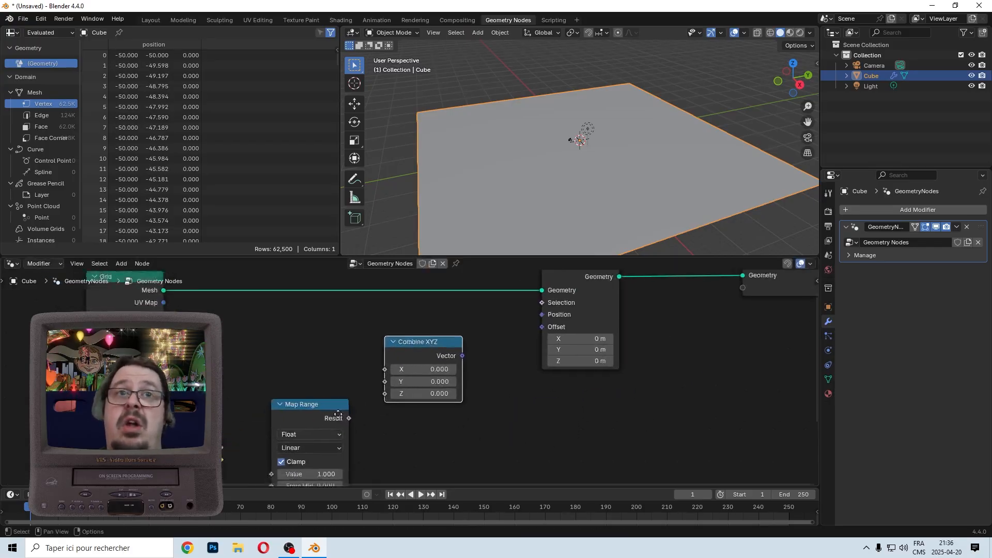
middle_click_drag(338, 414, 388, 301)
scroll(313, 341, "up", 4)
middle_click_drag(282, 351, 302, 345)
left_click_drag(247, 316, 348, 364)
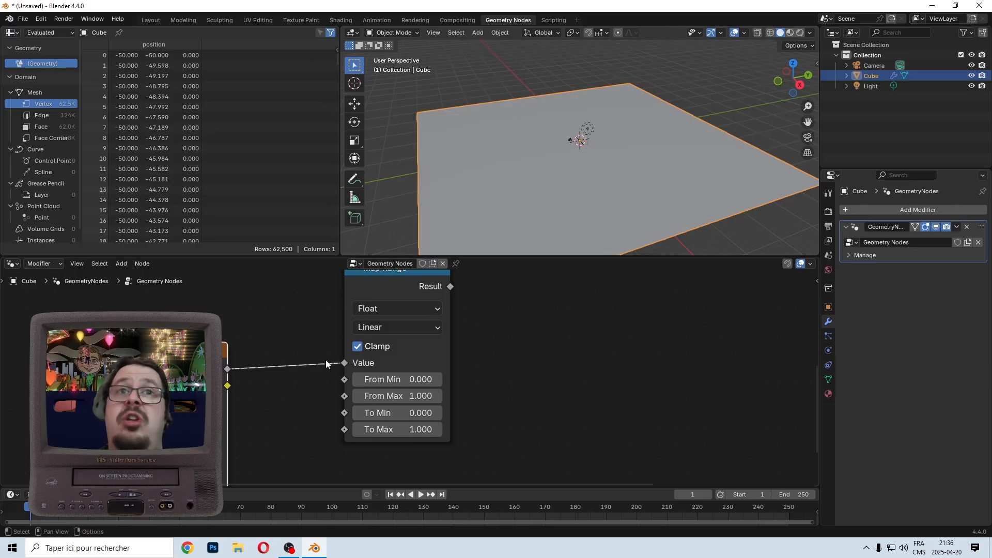
Place the Combine XYZ node slightly lower and connect the Map Range's Result output to its Z input.
scroll(455, 279, "down", 1)
middle_click_drag(455, 279, 349, 353)
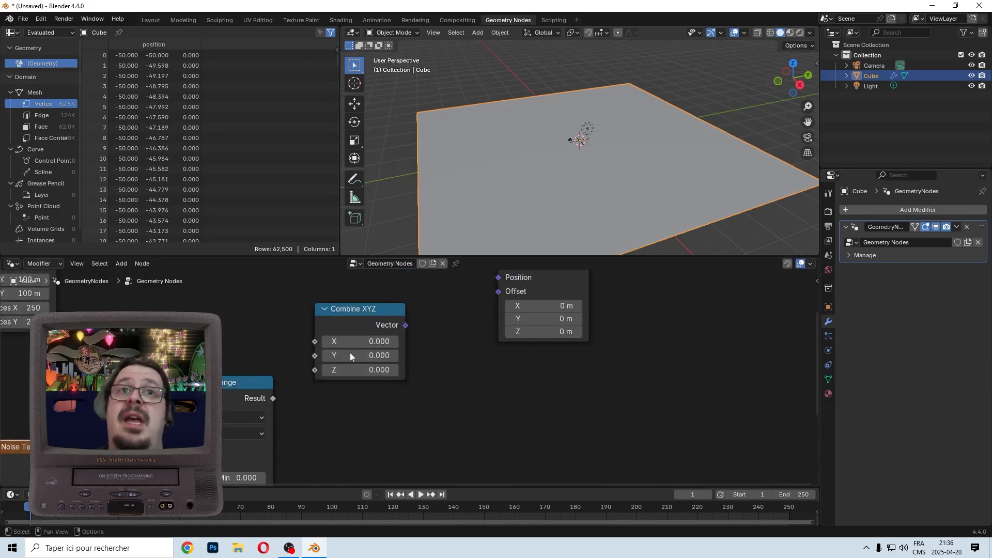
left_click(365, 308)
left_click_drag(364, 308, 361, 330)
scroll(307, 396, "up", 1)
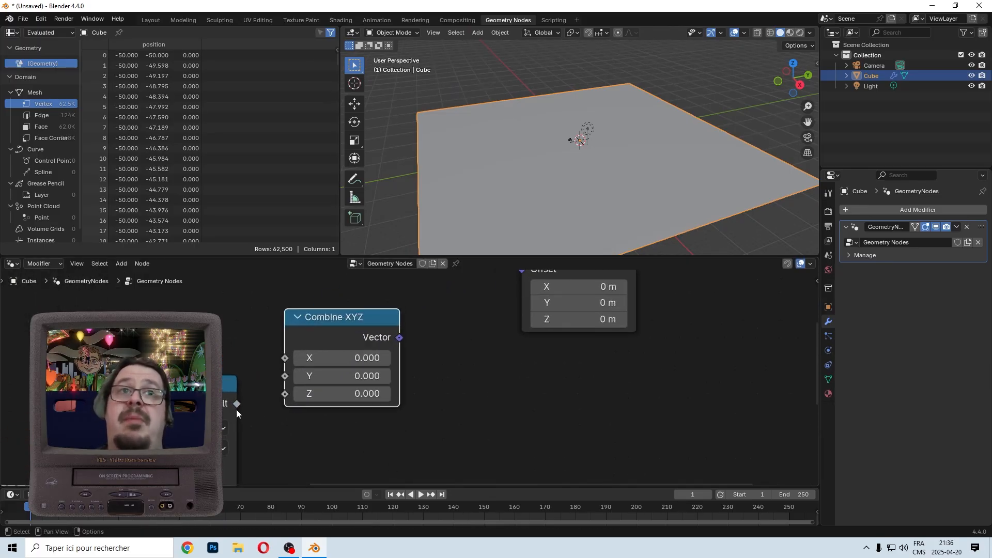
left_click_drag(236, 404, 286, 393)
Connect the Combine XYZ's Vector output to the Set Position's Offset input.
scroll(287, 392, "down", 2)
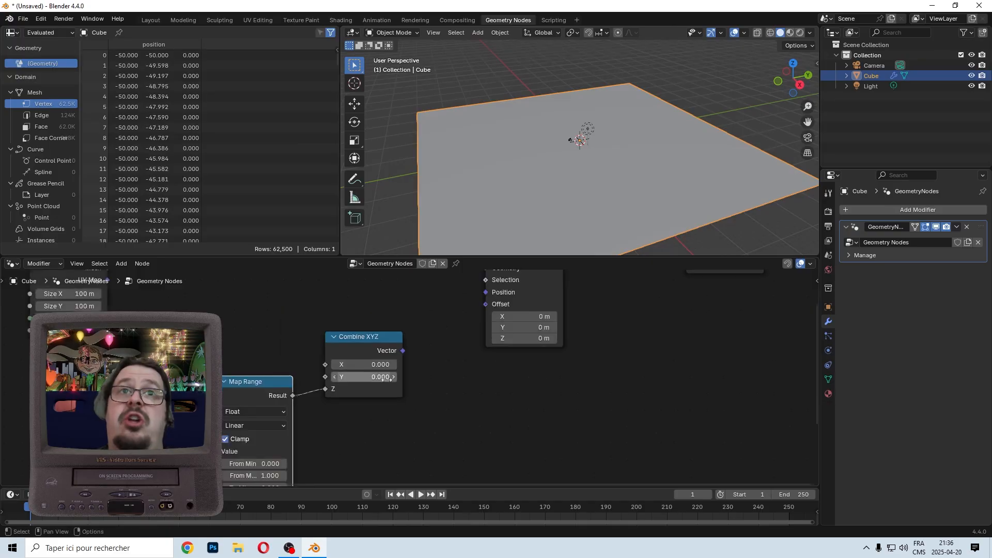
middle_click_drag(413, 373, 346, 412)
left_click_drag(338, 387, 408, 343)
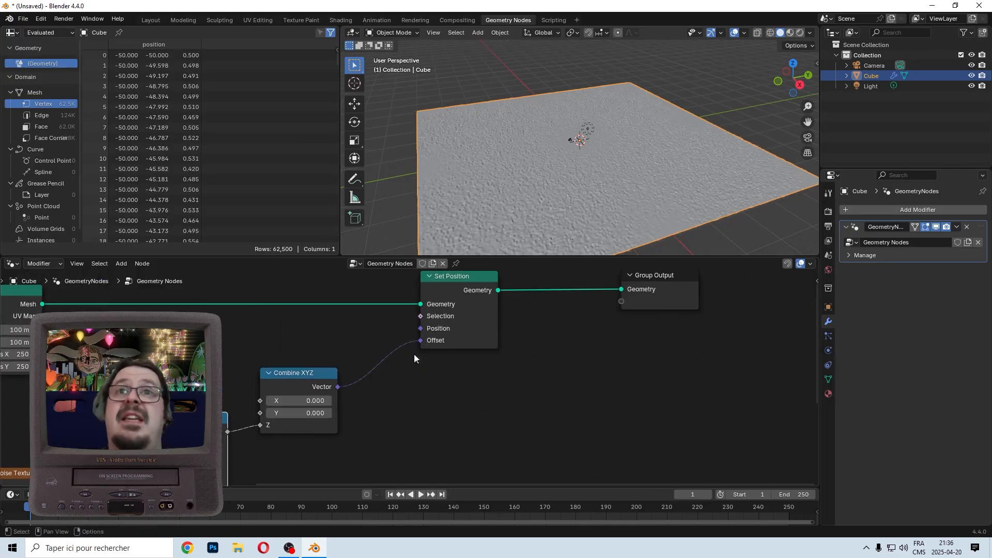
Set the Map Range node's To Max value to 15.
middle_click_drag(442, 436, 452, 361)
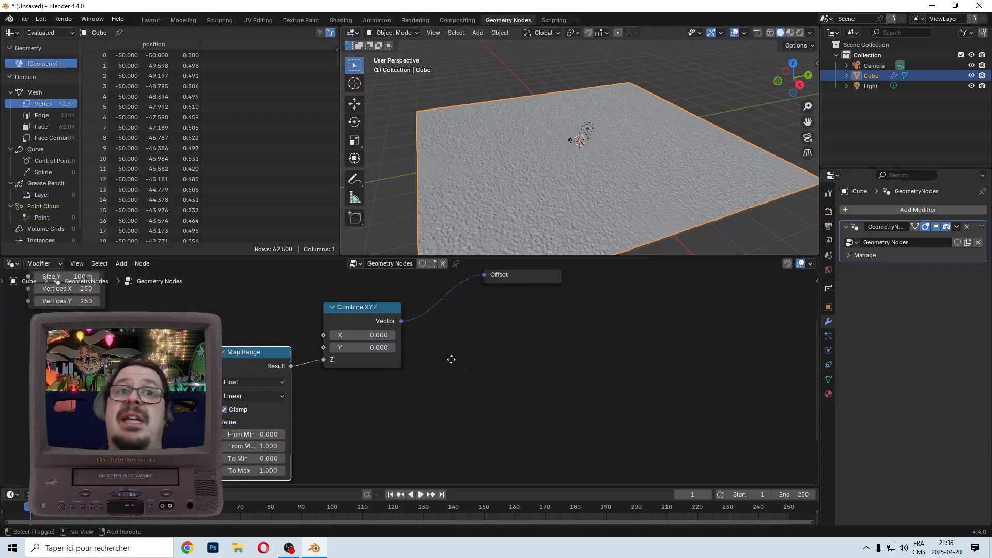
scroll(465, 382, "up", 3)
scroll(494, 405, "up", 1)
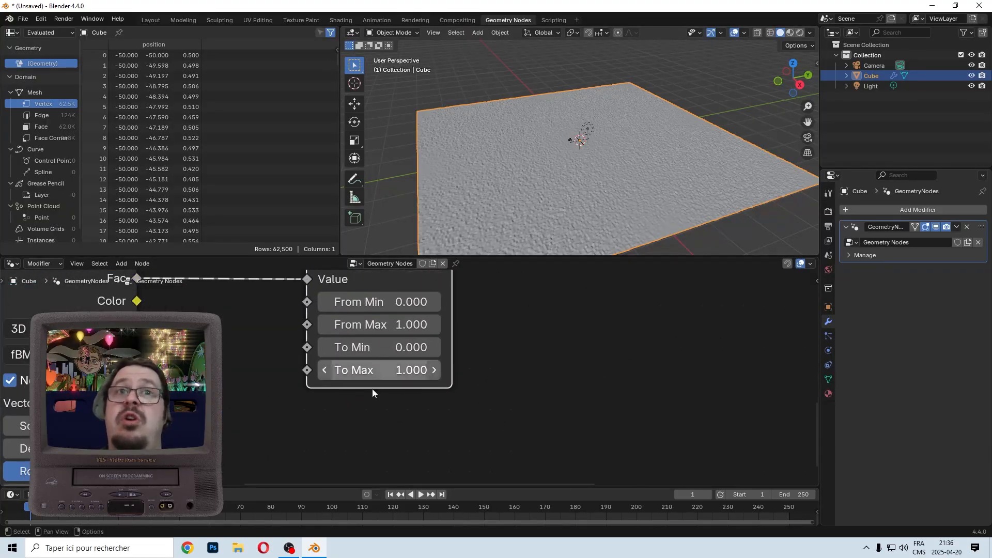
left_click(392, 371)
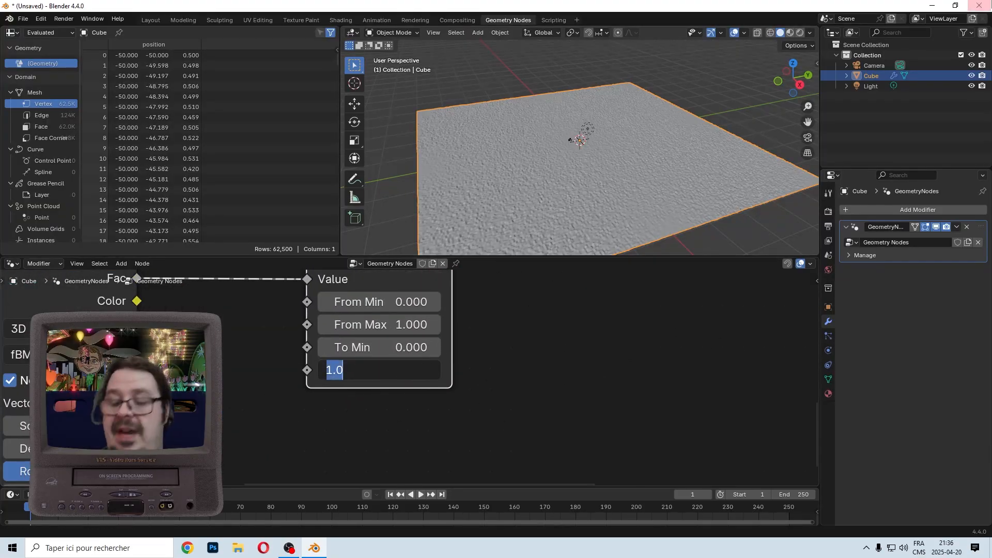
type("15")
key("Return")
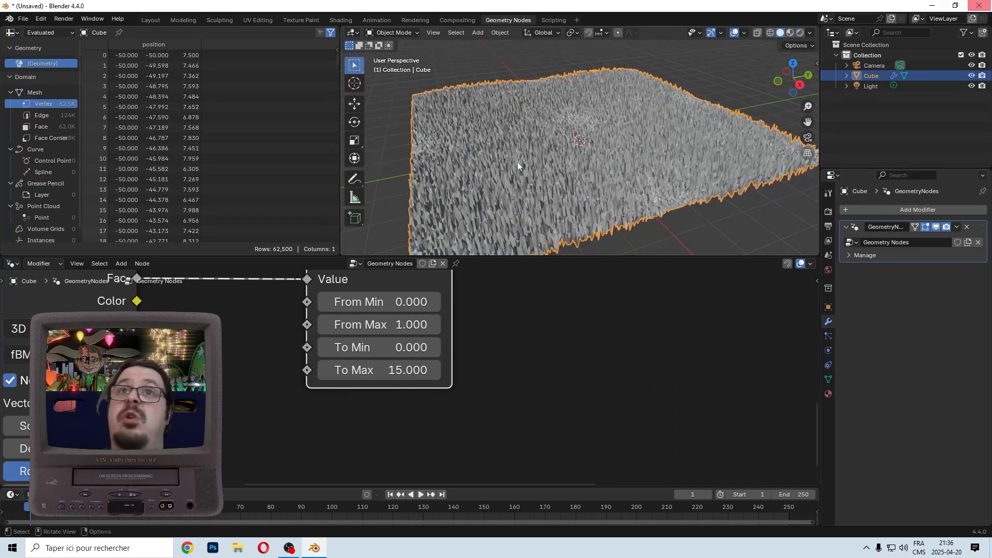
Set the Map Range node's To Min value to -15.
middle_click_drag(503, 355, 491, 396)
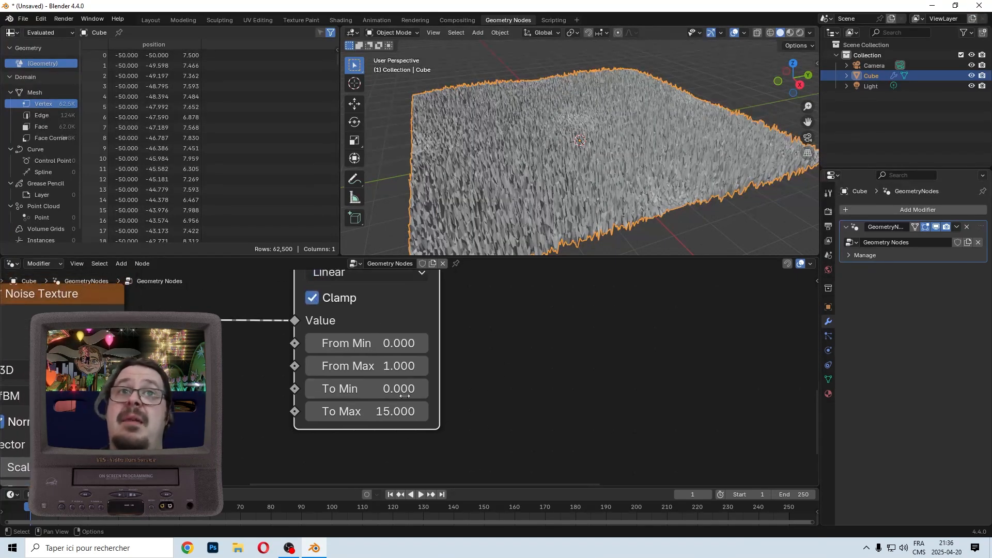
left_click(402, 389)
type("-15")
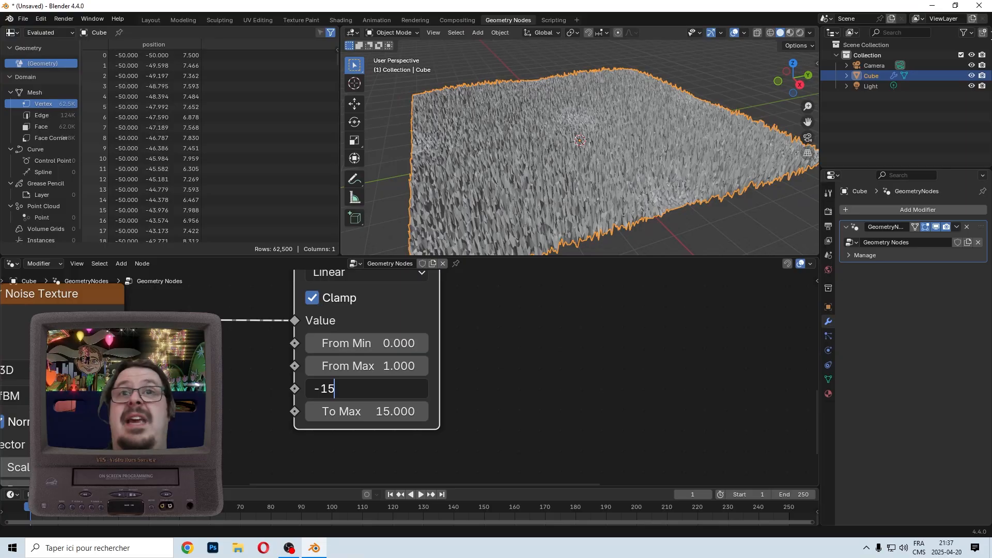
key("Return")
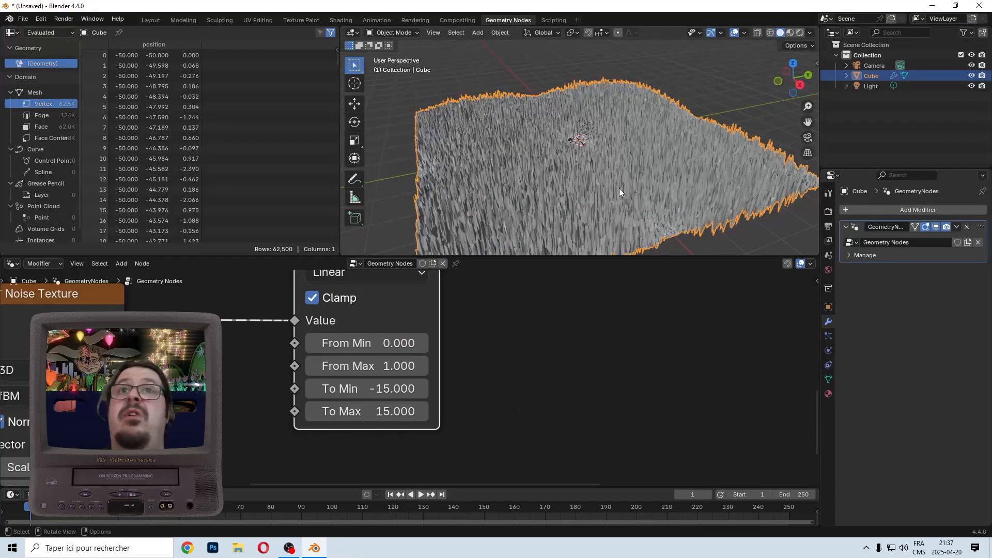
View the displaced grid from the front, cut the link from Combine XYZ to Set Position, and undo the cut.
middle_click_drag(619, 188, 551, 178)
key("KP_1")
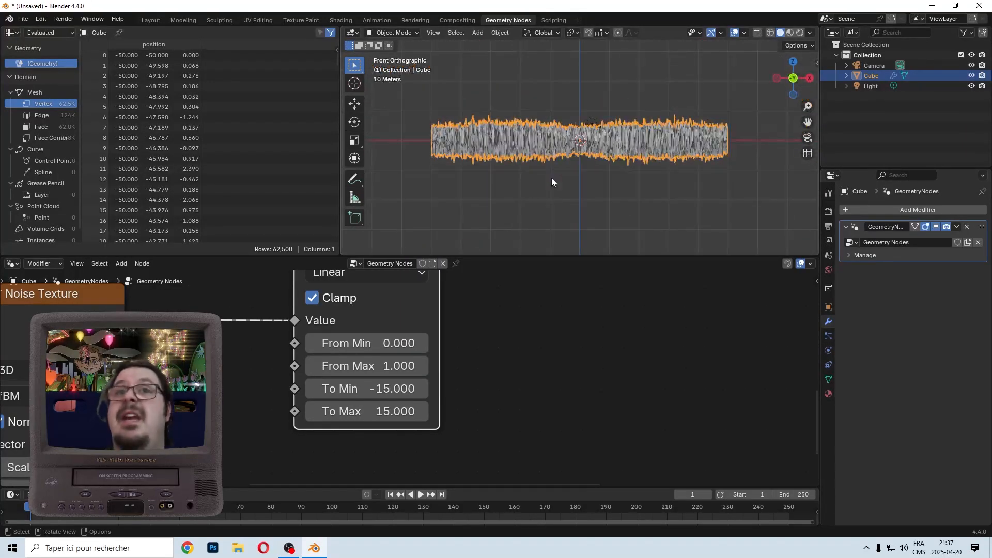
scroll(534, 355, "down", 3)
middle_click_drag(534, 354, 369, 459)
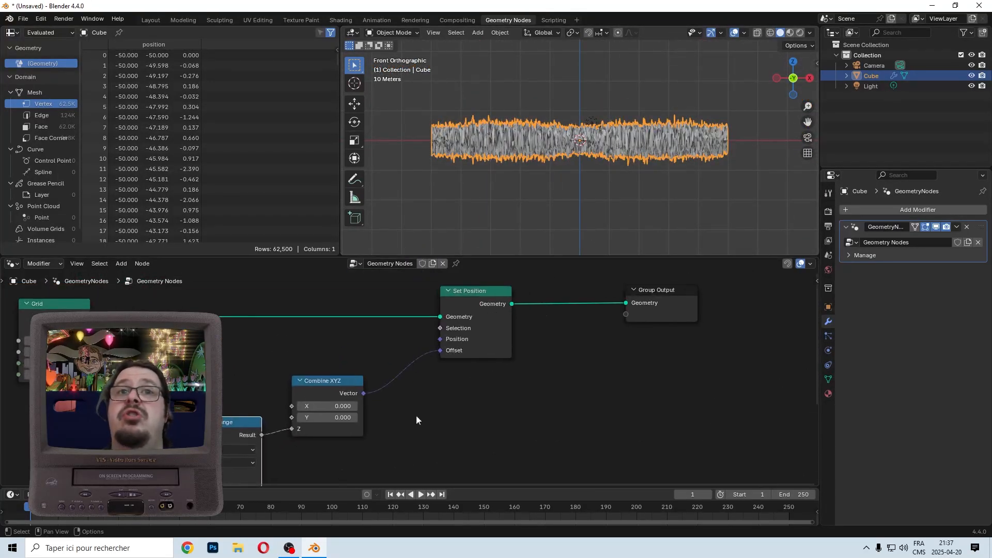
right_click_drag(419, 326, 396, 373, "ctrl")
key("ctrl+z")
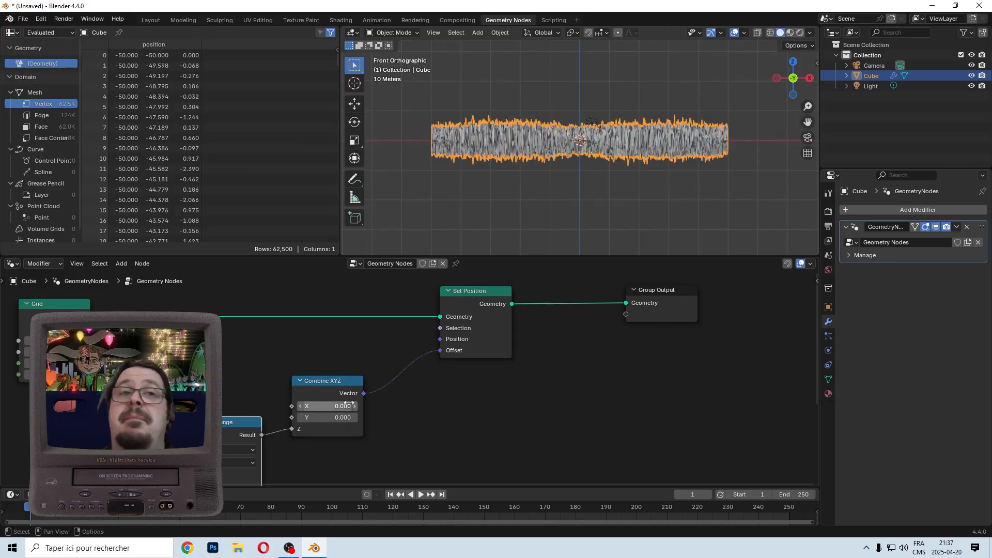
Lower the Noise Texture's Scale close to zero and raise its Detail to shape the grid into rugged, hilly terrain.
middle_click_drag(362, 396, 467, 311)
middle_click_drag(537, 217, 572, 261)
middle_click_drag(447, 376, 565, 265)
left_click_drag(325, 362, 135, 363)
scroll(362, 388, "up", 3)
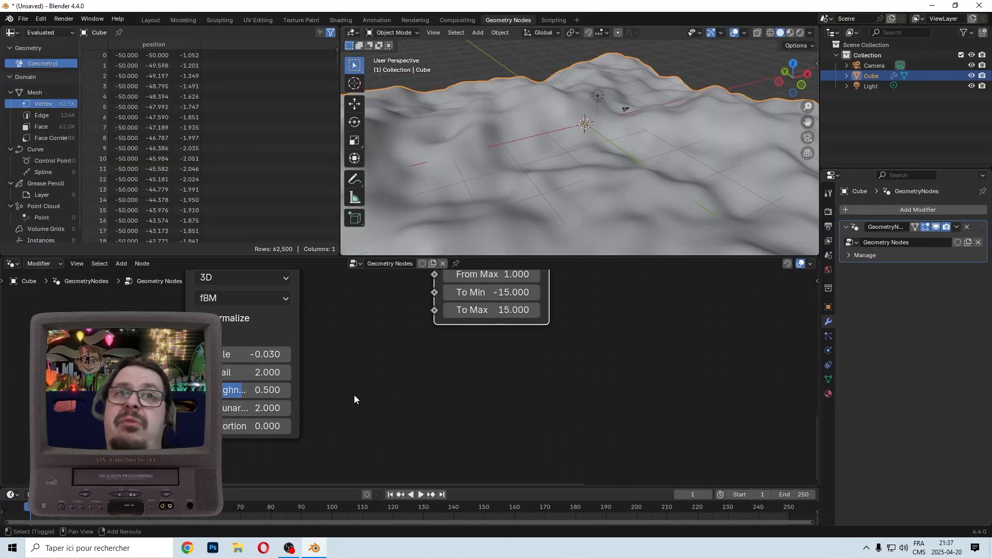
left_click_drag(299, 355, 301, 356)
middle_click_drag(379, 377, 419, 391)
left_click_drag(331, 387, 353, 387)
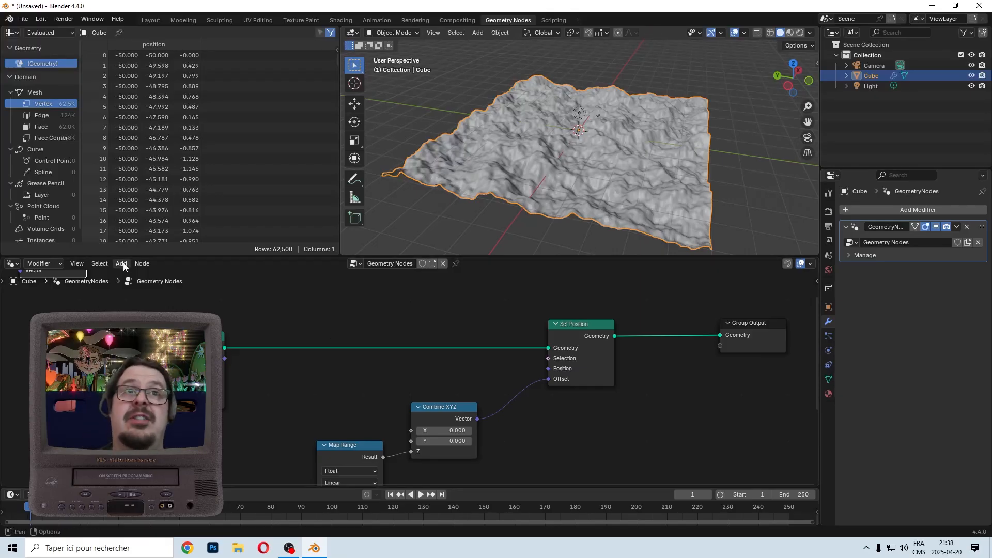
Add a Gradient Texture node above the link from Grid to Set Position and set its type to Spherical.
type("gradi")
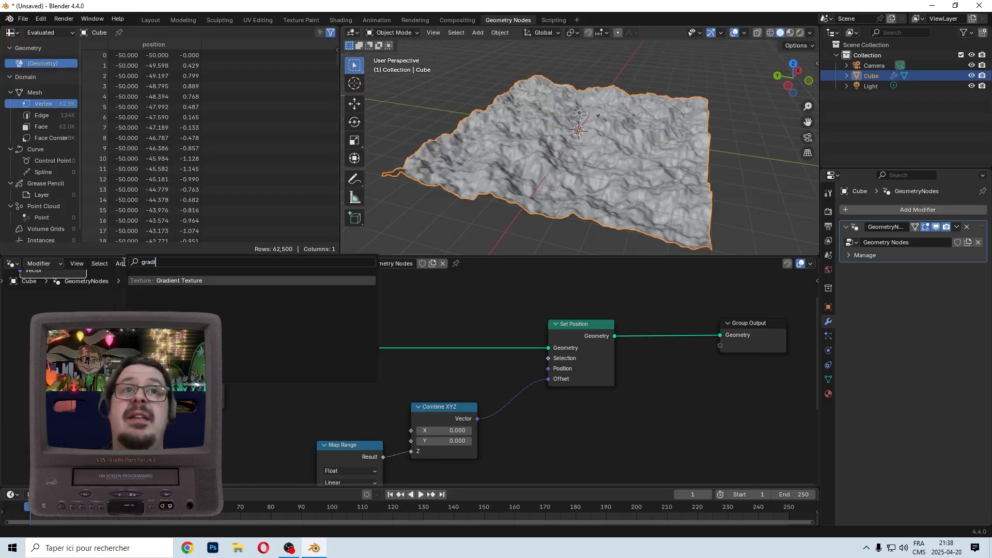
key("Return")
left_click(235, 264)
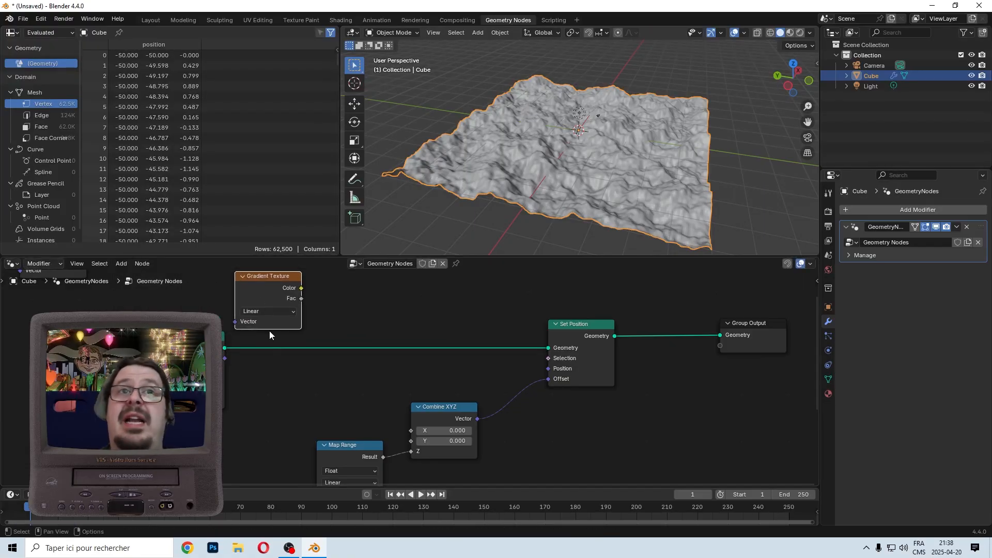
left_click(270, 312)
left_click(268, 366)
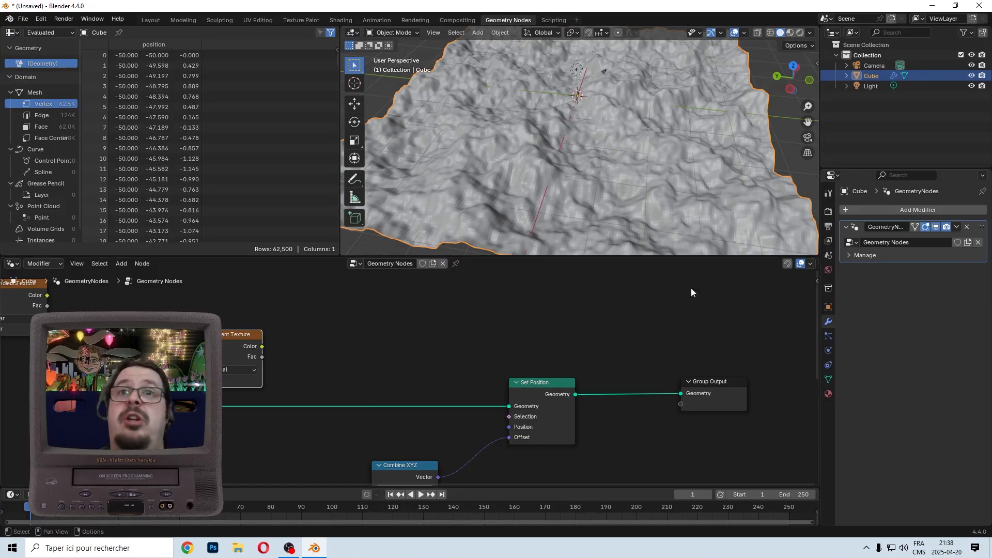
Preview the Gradient Texture's Fac output in a Viewer node above Group Output, feeding the Viewer the Set Position geometry.
left_click(230, 341, "ctrl+shift")
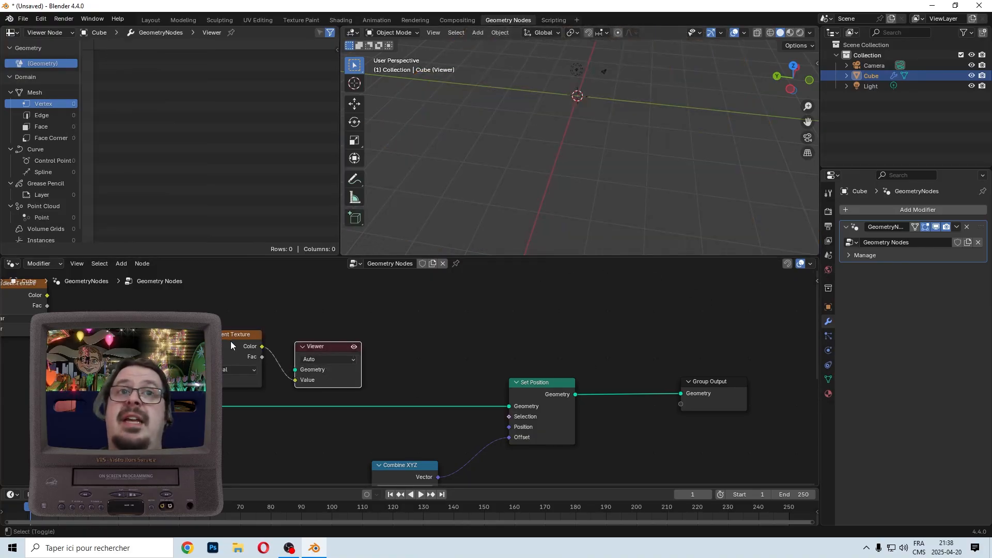
left_click_drag(366, 352, 761, 297)
middle_click_drag(549, 400, 361, 411)
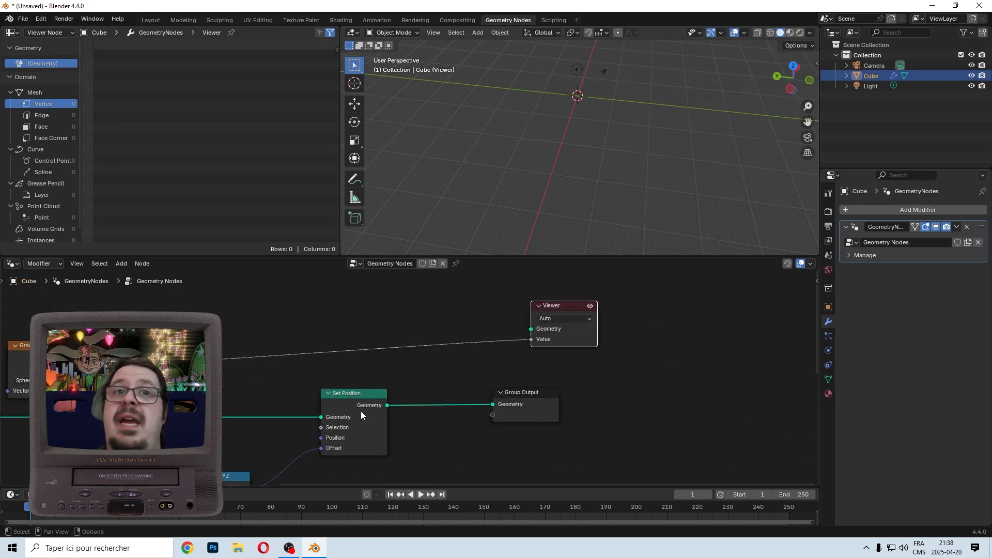
left_click_drag(390, 406, 531, 329)
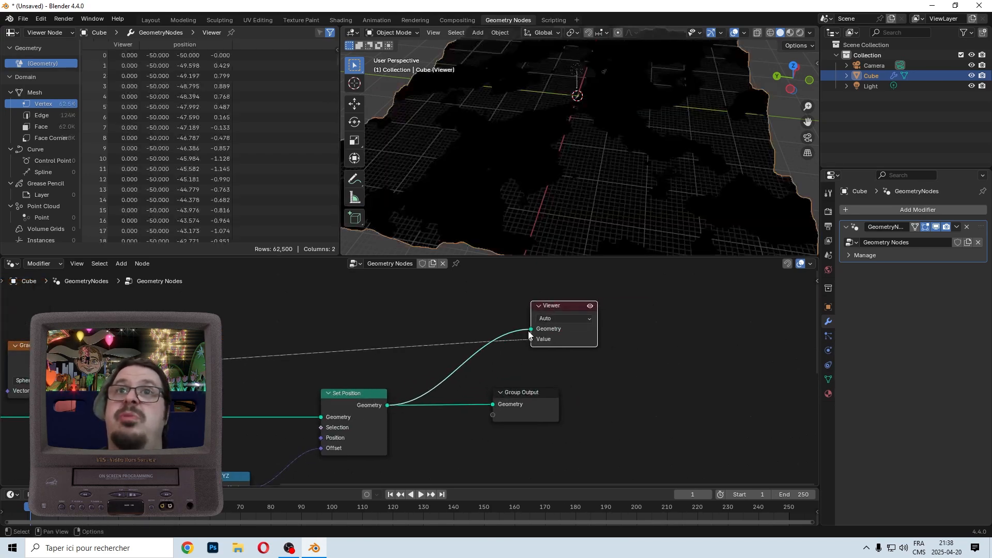
middle_click_drag(625, 90, 623, 166)
scroll(613, 145, "up", 16)
scroll(615, 168, "down", 6)
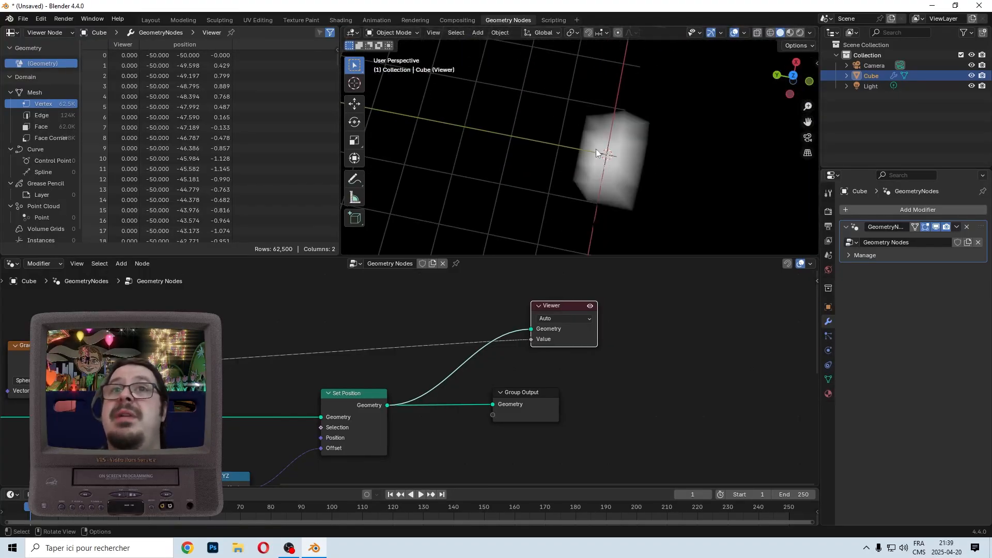
Move the Gradient Texture node farther from the Grid and connect the Grid's UV Map output to its Vector input.
scroll(396, 340, "down", 3)
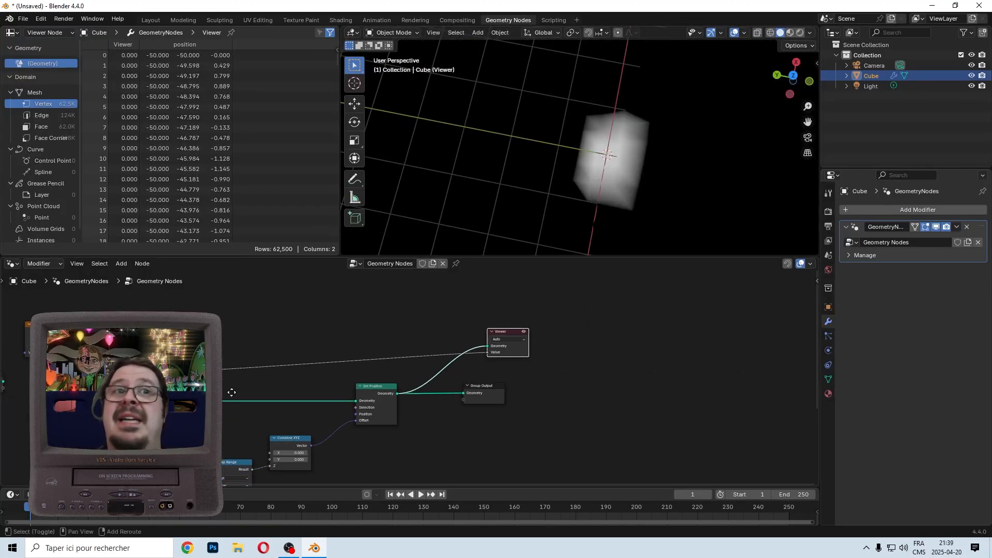
middle_click_drag(230, 393, 463, 322)
scroll(427, 368, "up", 3)
left_click_drag(402, 314, 544, 293)
scroll(602, 325, "down", 2)
scroll(490, 336, "up", 2)
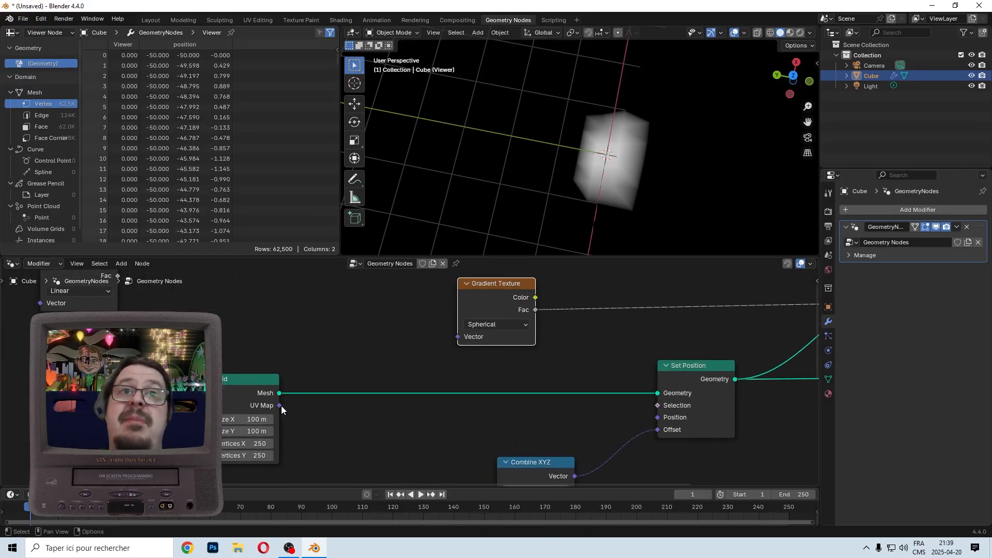
left_click_drag(281, 405, 457, 336)
middle_click_drag(534, 248, 494, 217)
middle_click_drag(486, 290, 467, 304)
left_click_drag(425, 299, 436, 325)
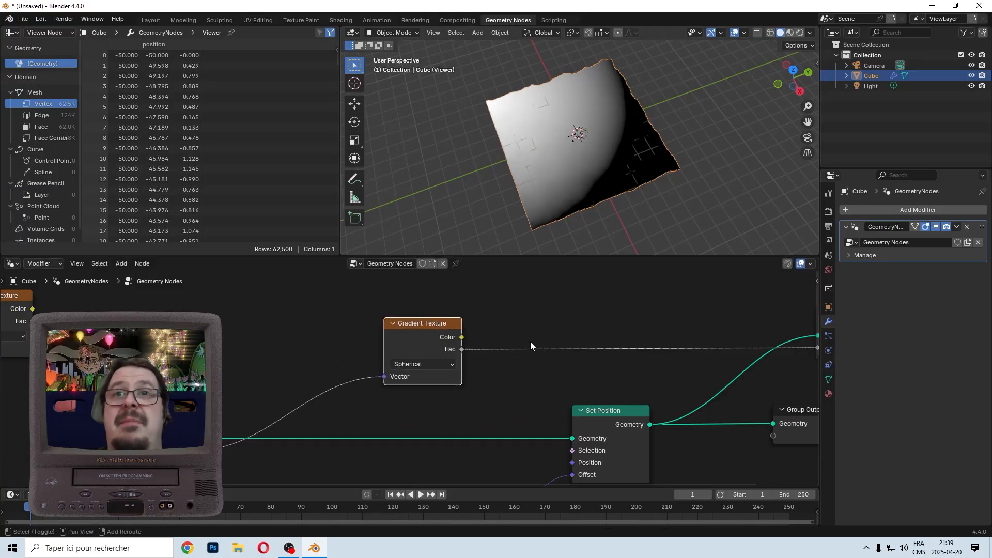
Insert a Vector Math node on the link between the Grid's UV Map and the Gradient Texture.
middle_click_drag(611, 398, 503, 358)
middle_click_drag(221, 312, 292, 310)
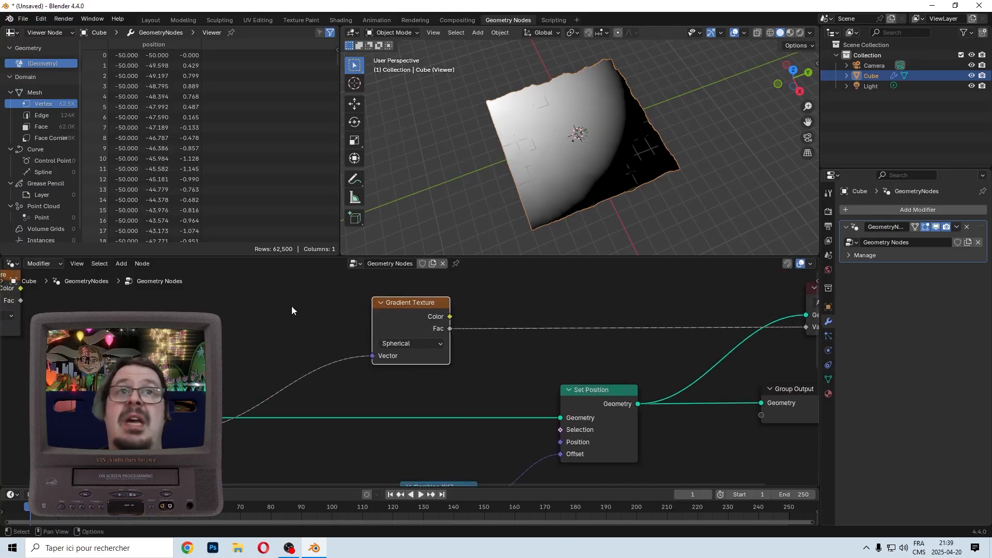
left_click(122, 263)
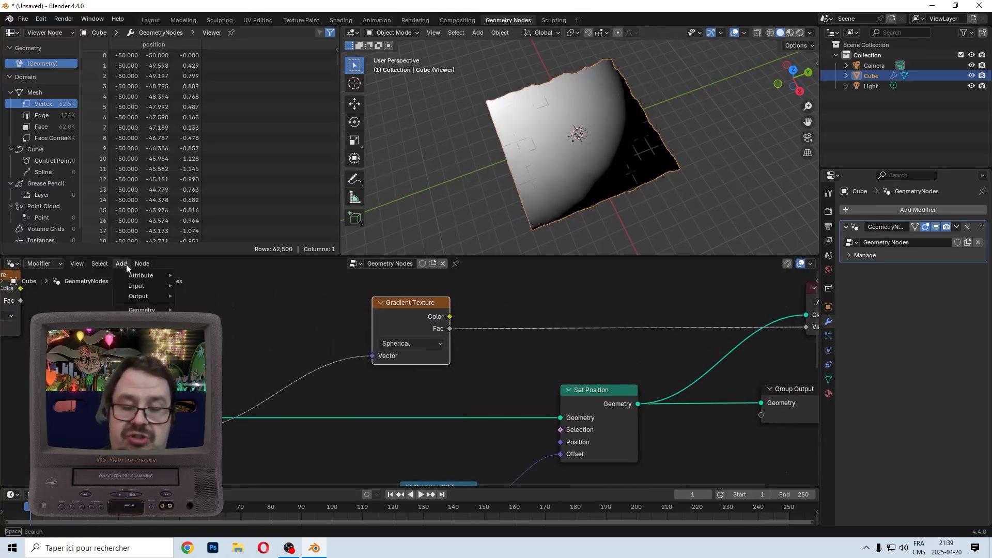
type("vec")
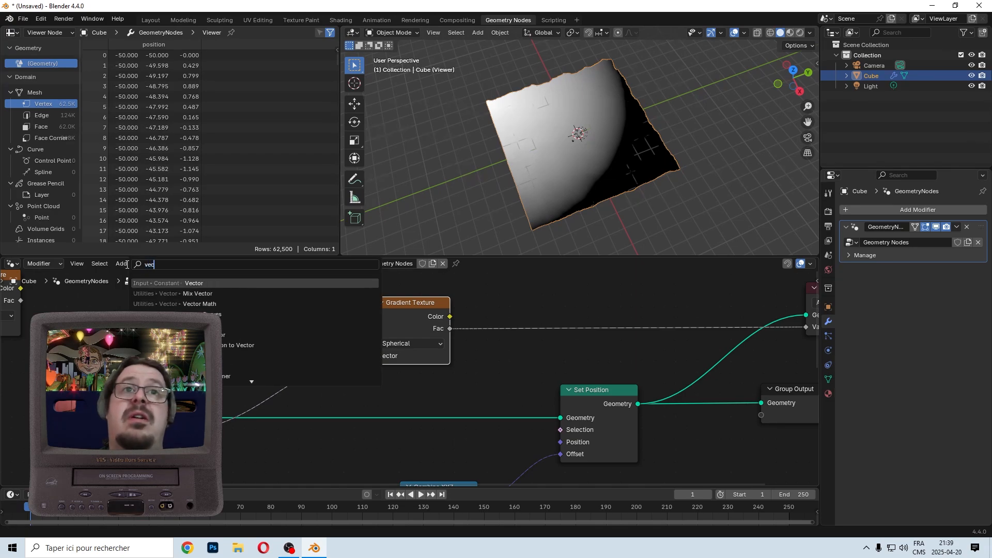
type("tor mat")
key("Return")
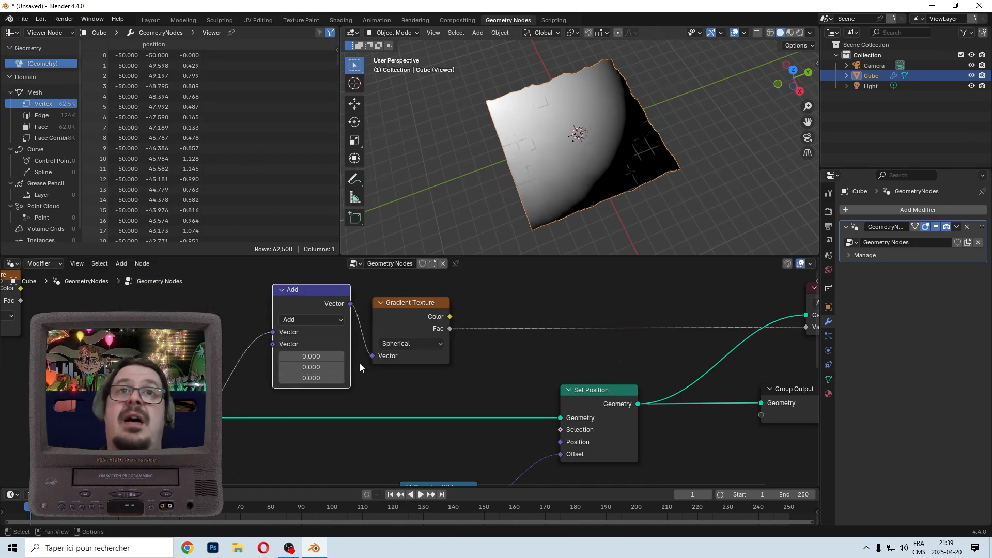
left_click(245, 278)
Switch the Vector Math node to Multiply and set all three components of its second vector to 2.
left_click(299, 313)
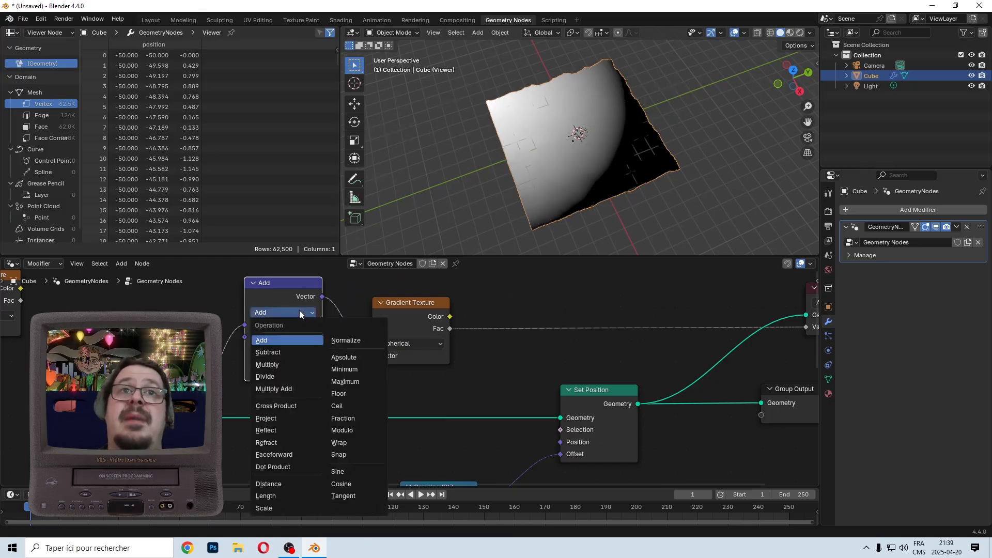
left_click(278, 365)
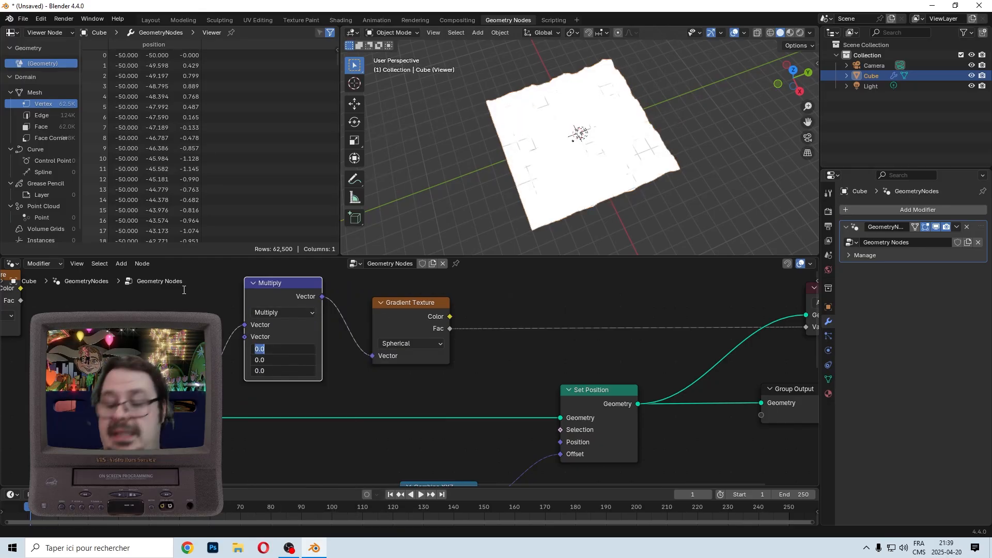
type("2")
key("Return")
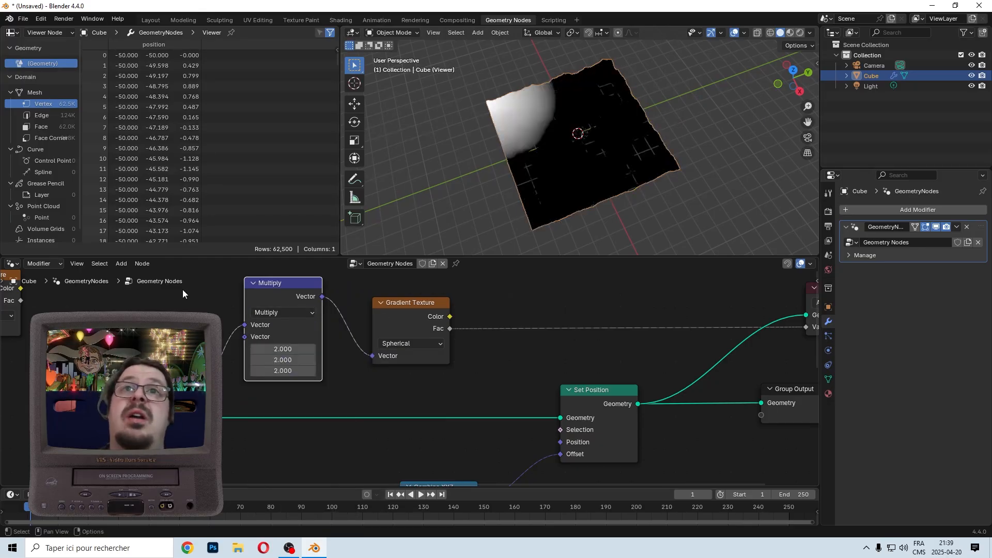
Move the Gradient Texture node farther from the Multiply node to make room between them.
left_click_drag(382, 335, 383, 338)
left_click(382, 289)
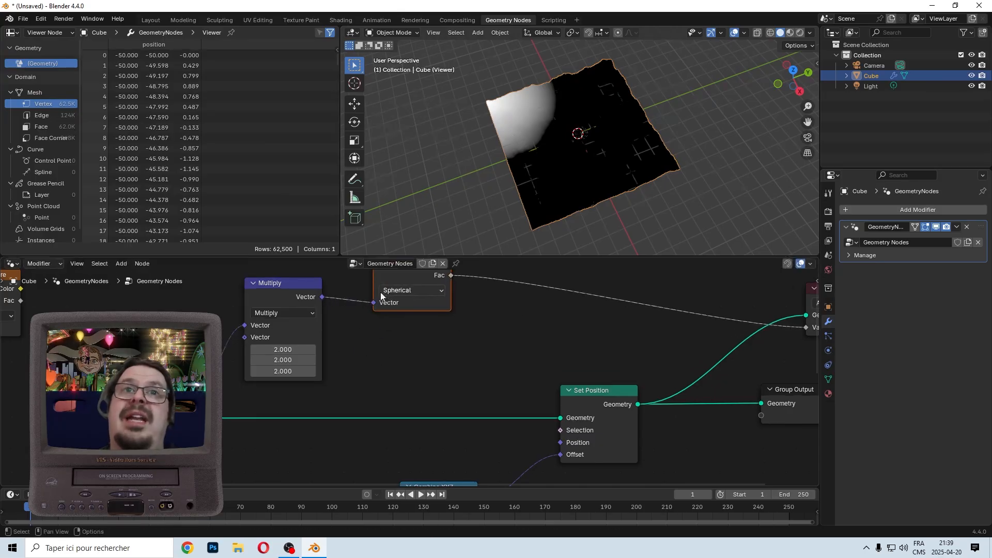
scroll(410, 326, "up", 2)
middle_click_drag(416, 338, 420, 375)
key("g")
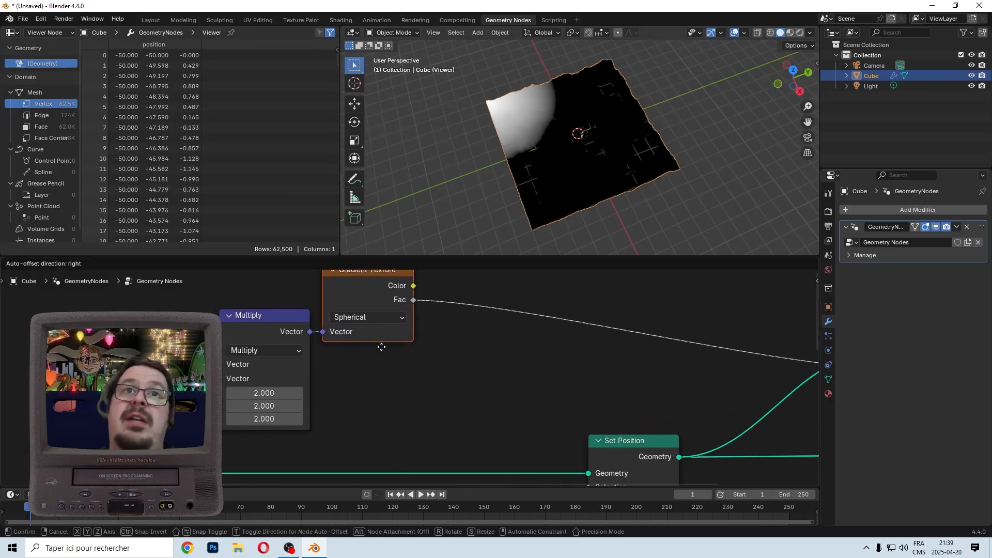
left_click(581, 350)
Insert a Vector Math node set to Add on the link between the Multiply node and the Gradient Texture.
left_click(258, 328)
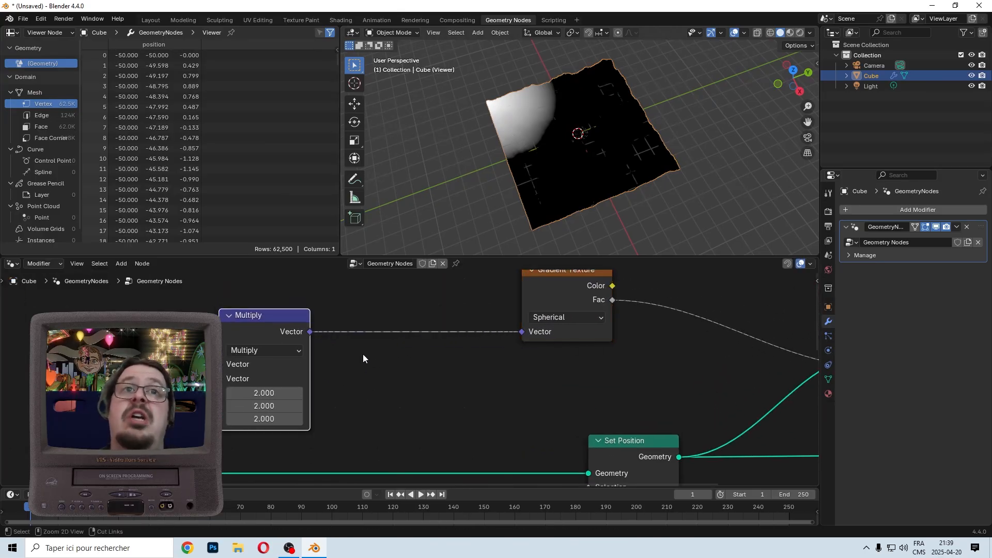
middle_click_drag(453, 366, 401, 330)
left_click(121, 264)
type("ve")
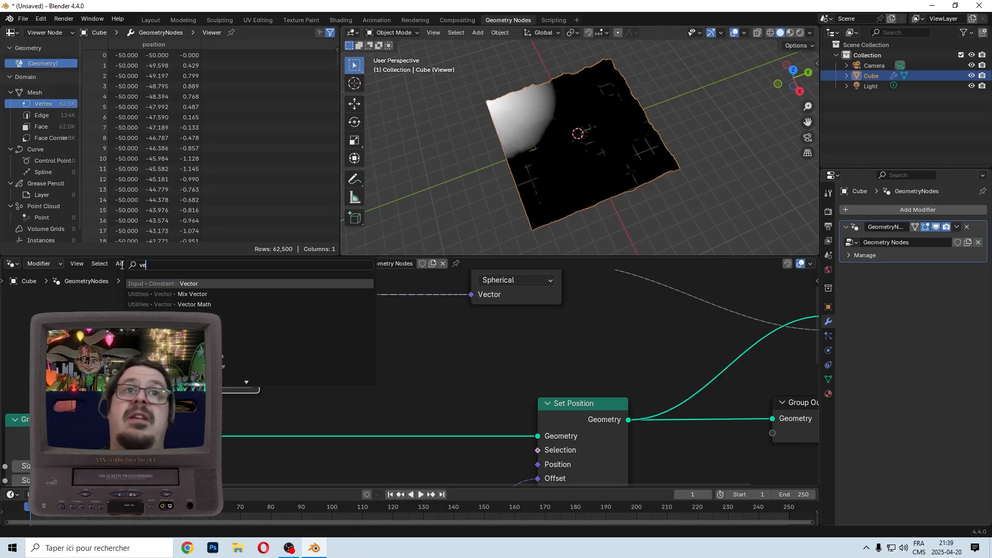
type("ctor m")
key("Return")
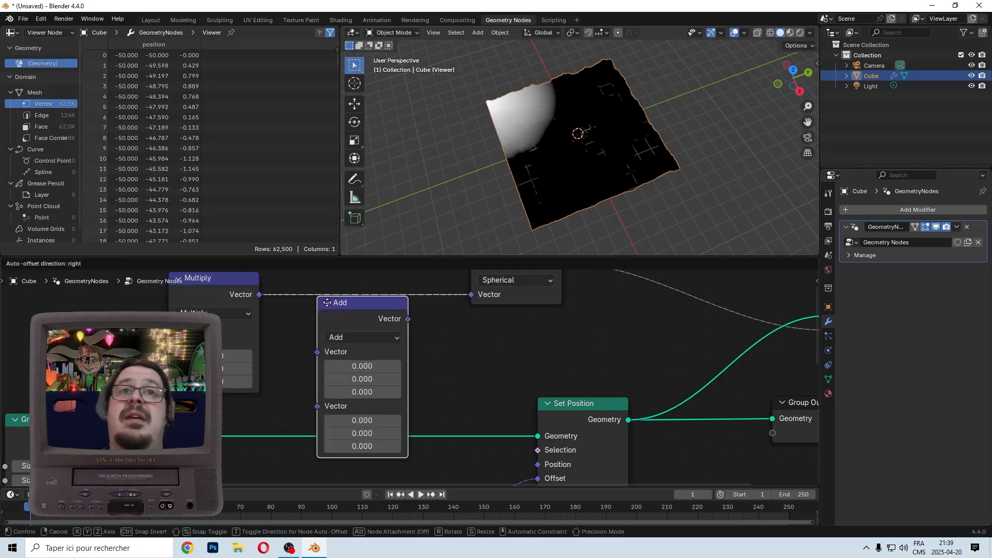
left_click(283, 256)
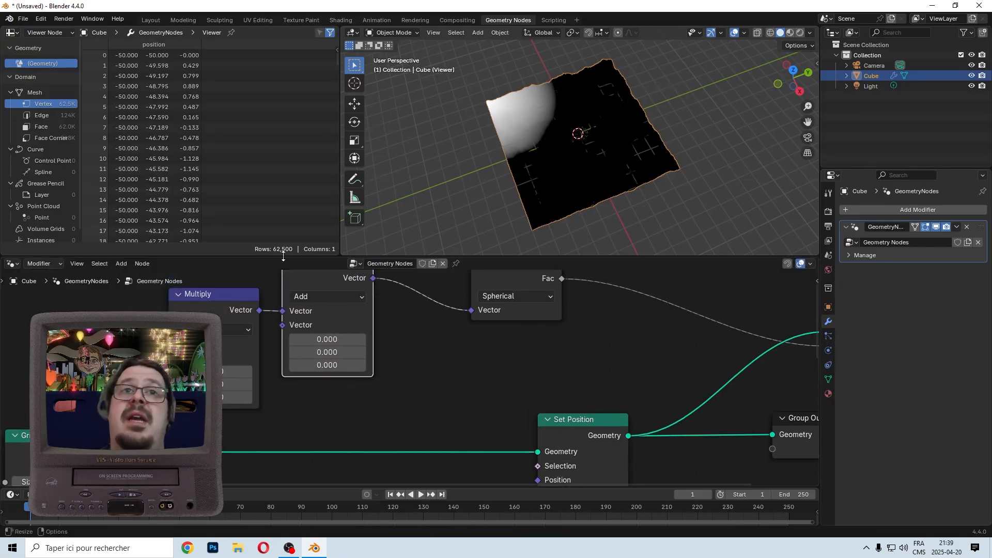
Set the X and Y components of the Add node's second vector to -1 to center the spherical gradient.
left_click_drag(333, 339, 279, 352)
double_click(336, 341)
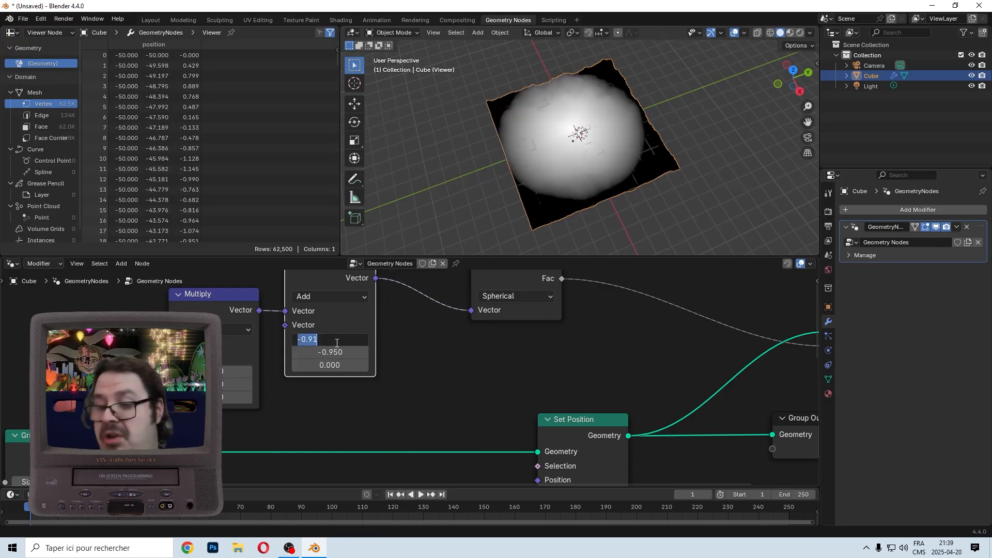
key("Tab")
type("-1")
key("Return")
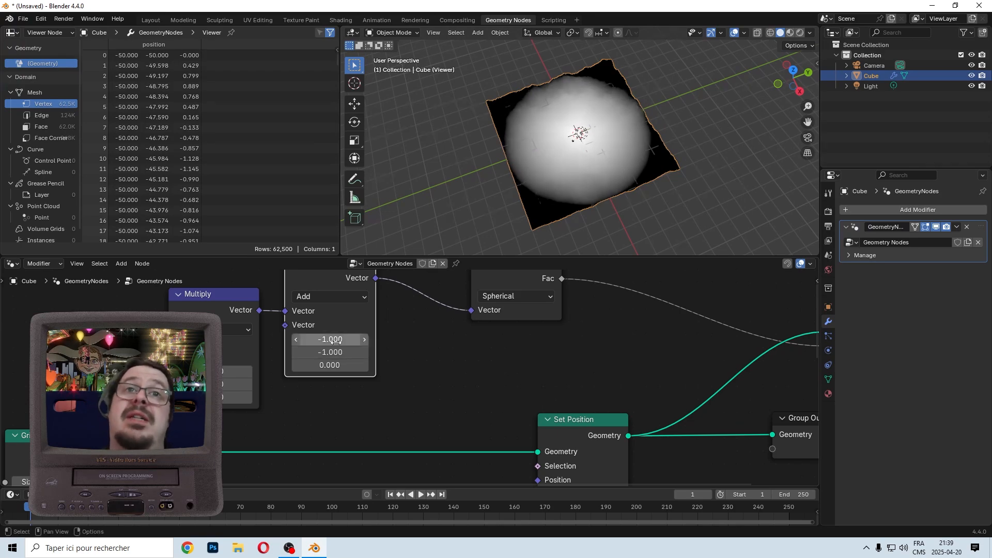
Move the Set Position, Group Output and Viewer nodes farther from the Gradient Texture to free space in the node tree.
scroll(476, 377, "down", 4)
middle_click_drag(476, 378, 373, 375)
scroll(374, 375, "up", 5)
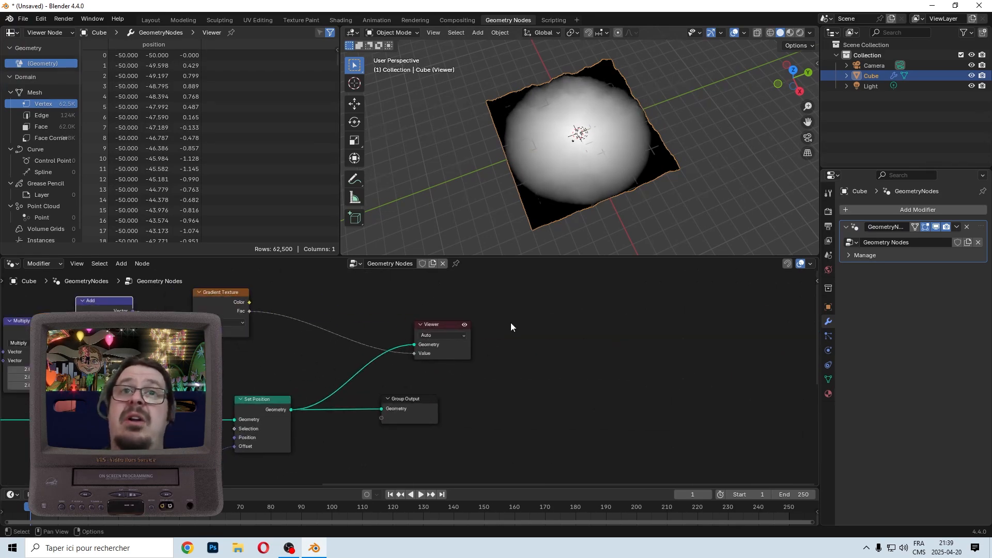
left_click_drag(438, 350, 500, 335)
scroll(455, 374, "down", 5)
middle_click_drag(373, 413, 435, 383)
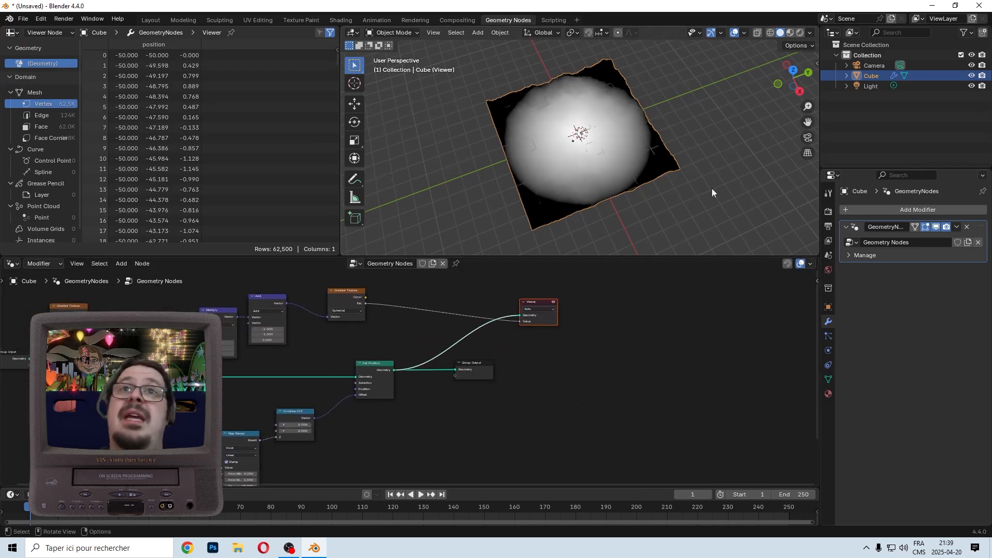
middle_click_drag(499, 385, 485, 369)
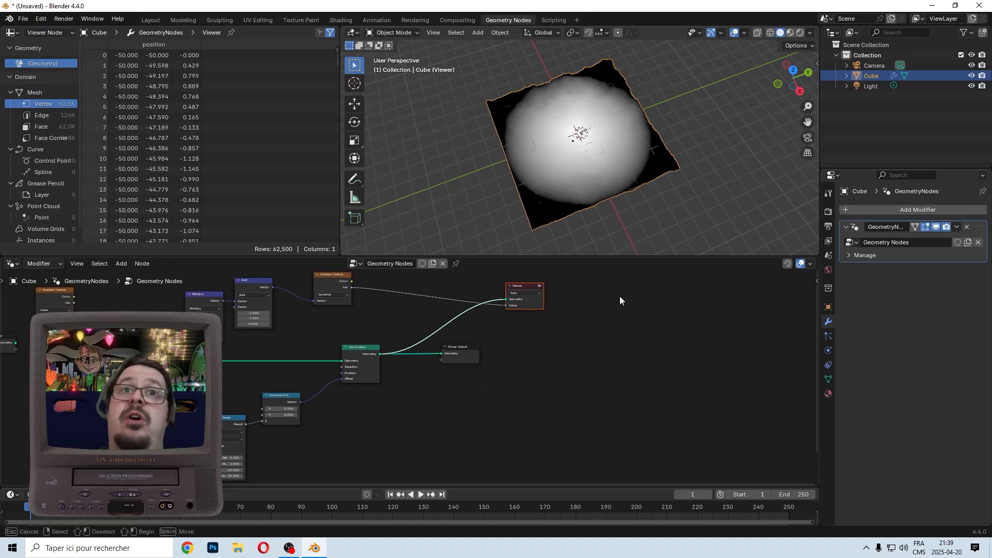
left_click_drag(625, 296, 362, 407)
key("g")
left_click(554, 403)
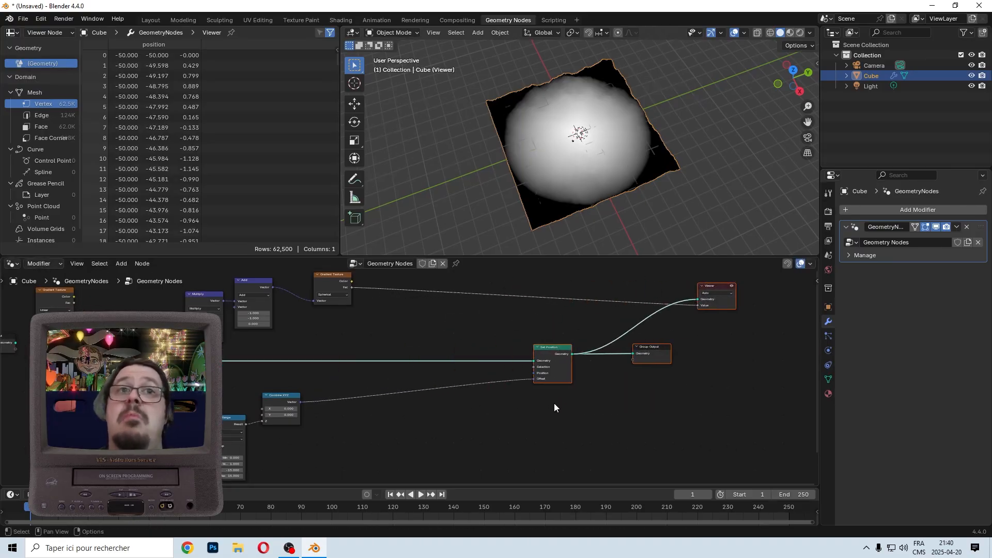
Shift the Map Range and Combine XYZ nodes closer to Set Position, and the Multiply, Add and Gradient Texture nodes closer to the Grid.
left_click_drag(398, 382, 297, 420)
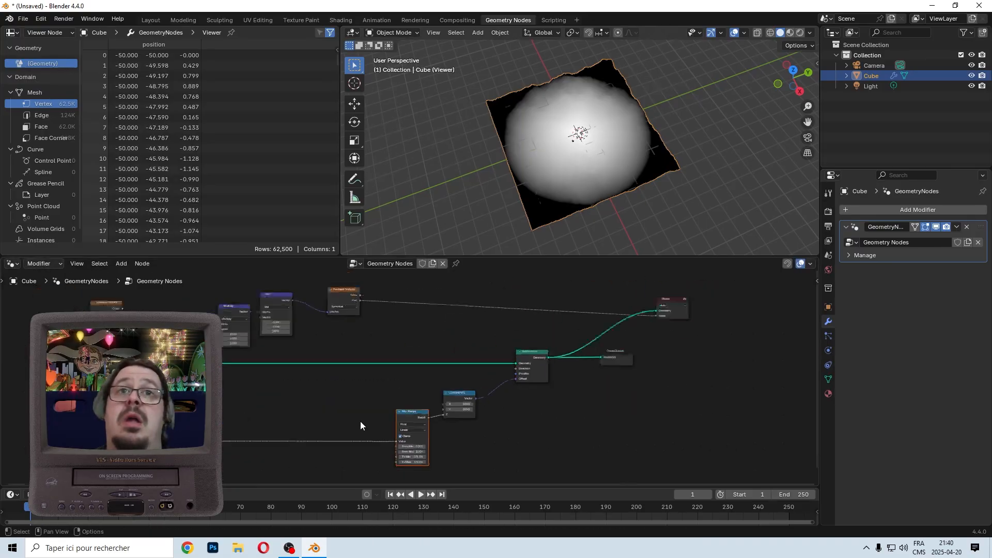
scroll(389, 376, "down", 2)
middle_click_drag(388, 373, 439, 390)
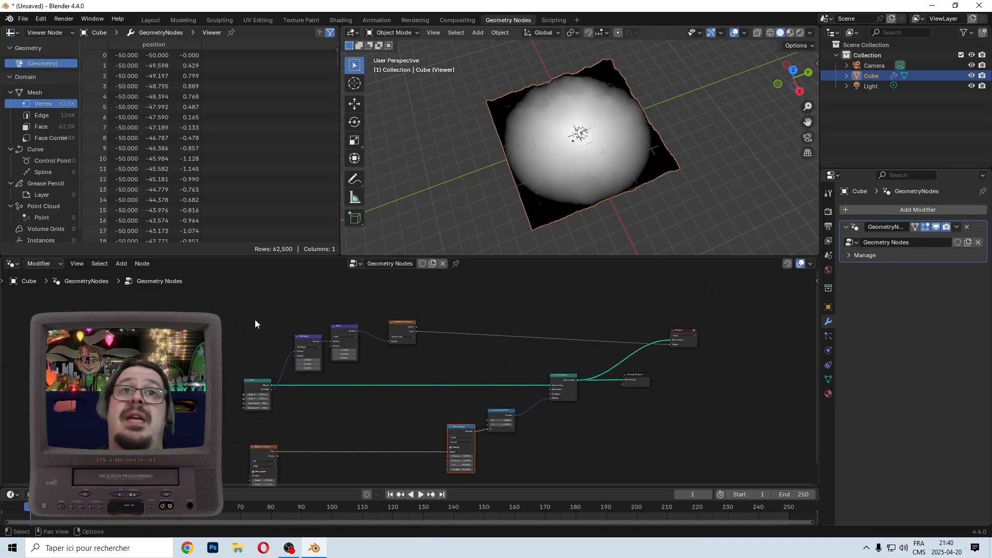
left_click_drag(255, 324, 427, 393)
key("g")
left_click(354, 404)
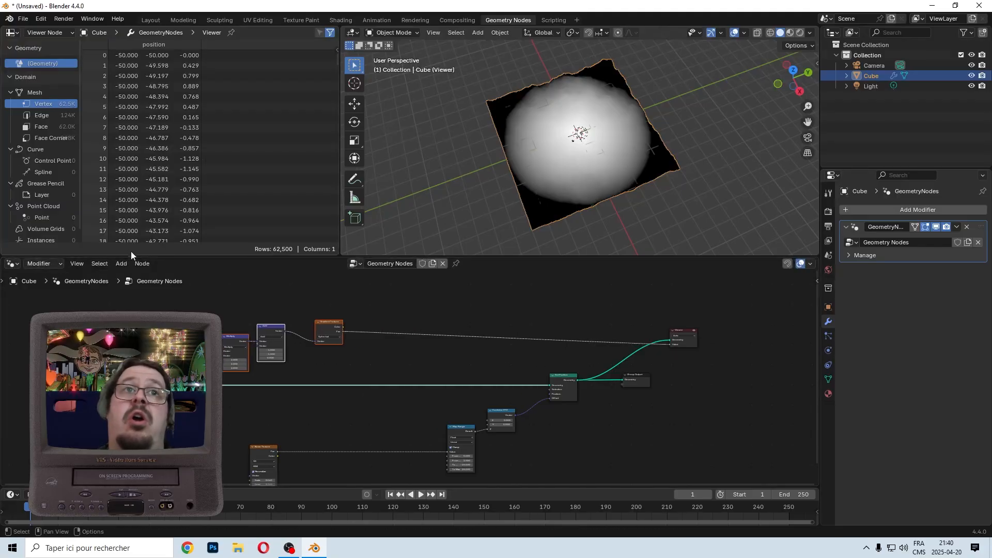
Add a Mix Color node above the Gradient Texture's output link and set its blending mode to Overlay.
left_click(121, 264)
type("mix color")
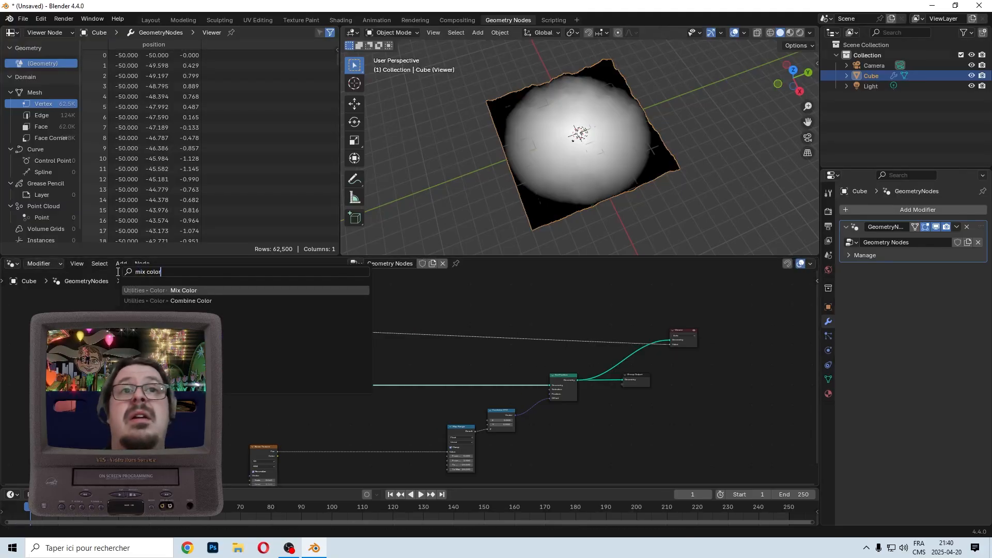
key("Return")
left_click(407, 266)
scroll(418, 357, "up", 2)
middle_click_drag(418, 357, 373, 487)
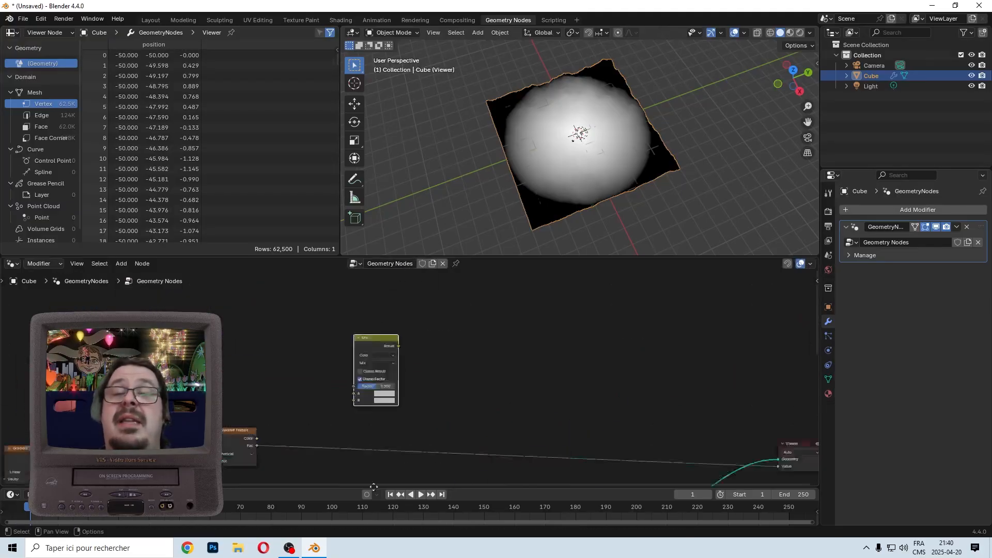
scroll(374, 487, "up", 3)
left_click(361, 389)
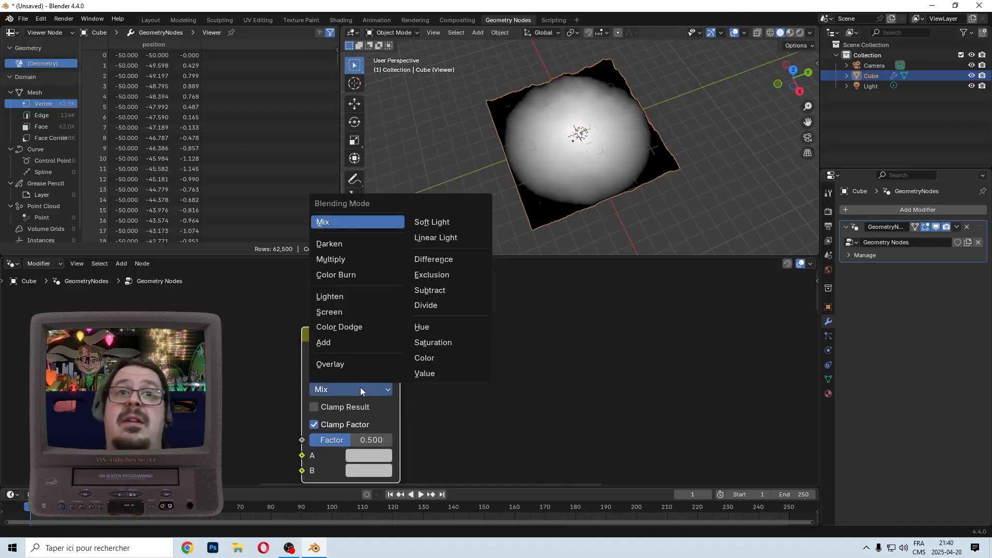
left_click(347, 362)
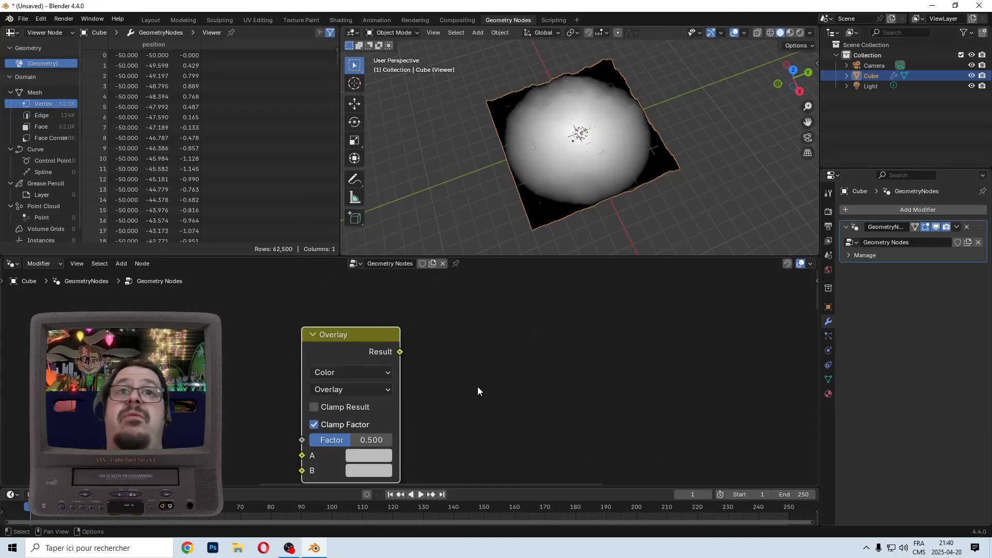
Connect the Noise Texture's Fac to the Overlay node's A input and the Gradient Texture's Fac to its B input.
scroll(477, 387, "down", 4)
middle_click_drag(441, 429, 468, 302)
scroll(468, 303, "down", 2)
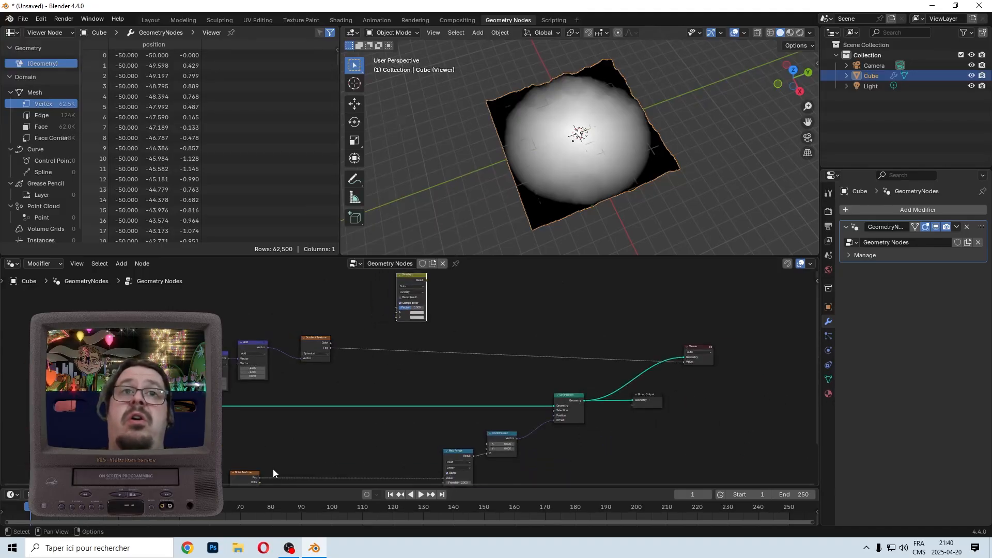
middle_click_drag(273, 469, 287, 417)
left_click_drag(260, 440, 394, 308)
scroll(310, 343, "up", 4)
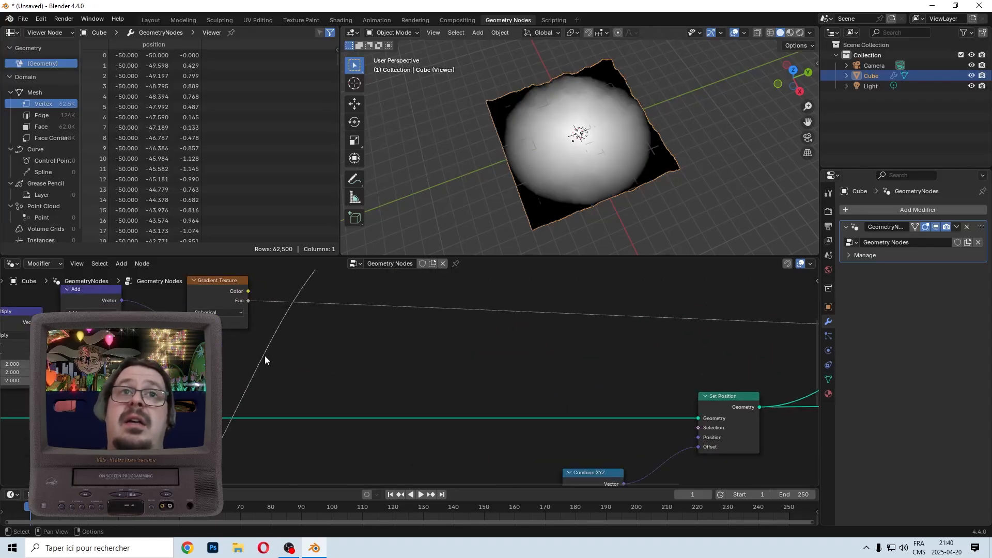
scroll(279, 377, "down", 2)
left_click_drag(306, 383, 397, 342)
Place the Overlay node between the Noise Texture and Map Range, and connect its Result to Map Range's Value input.
left_click_drag(401, 303, 405, 392)
left_click(397, 410)
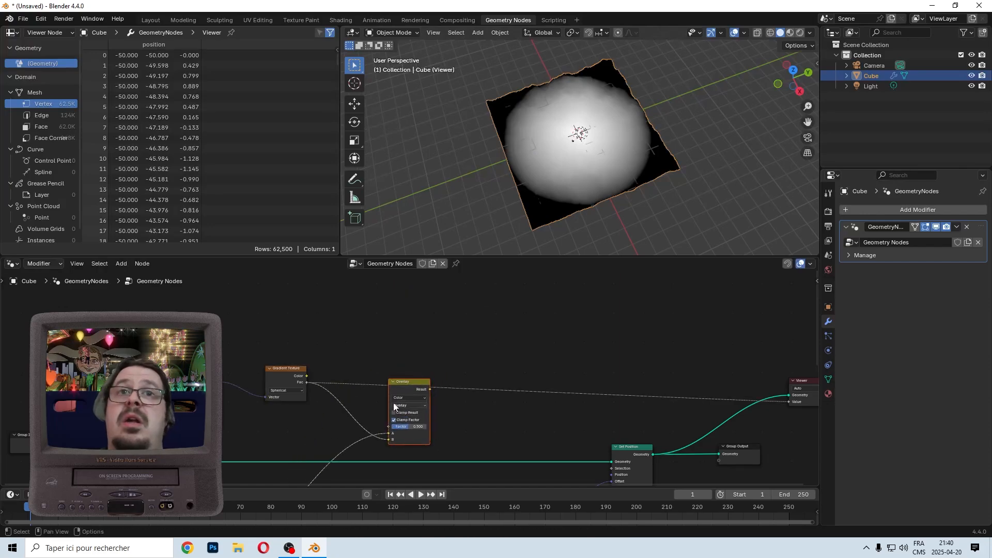
scroll(399, 380, "down", 4)
middle_click_drag(509, 466, 574, 361)
key("g")
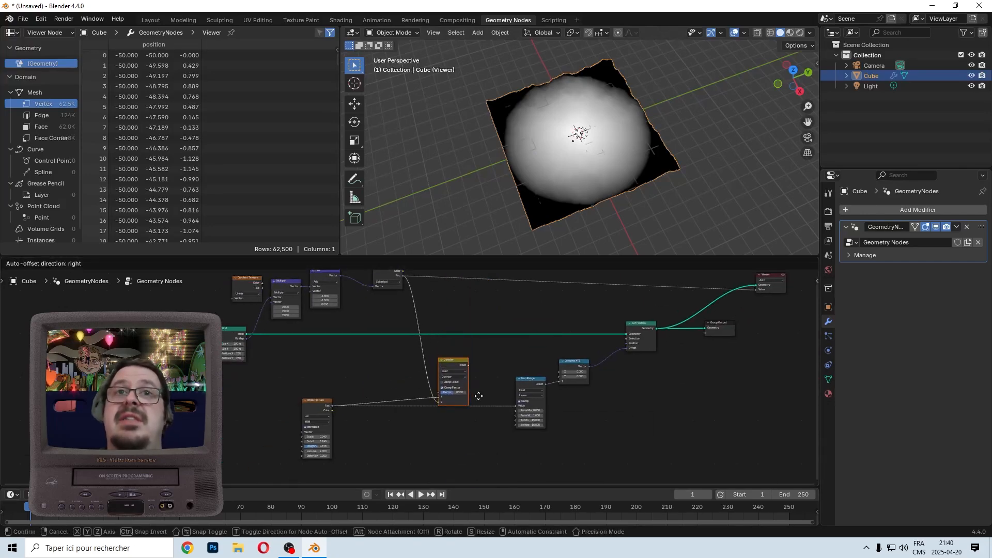
left_click(476, 393)
scroll(476, 392, "up", 5)
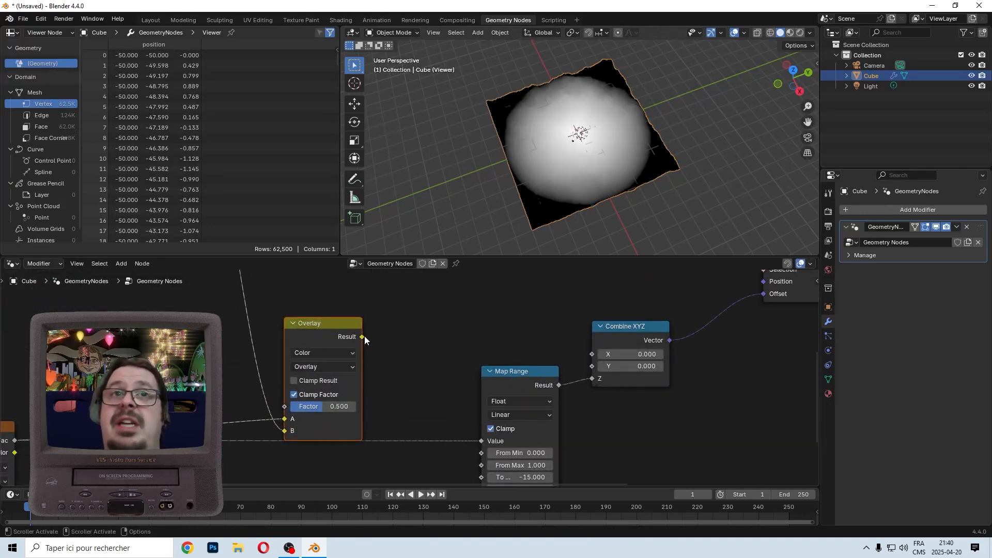
left_click_drag(362, 337, 482, 441)
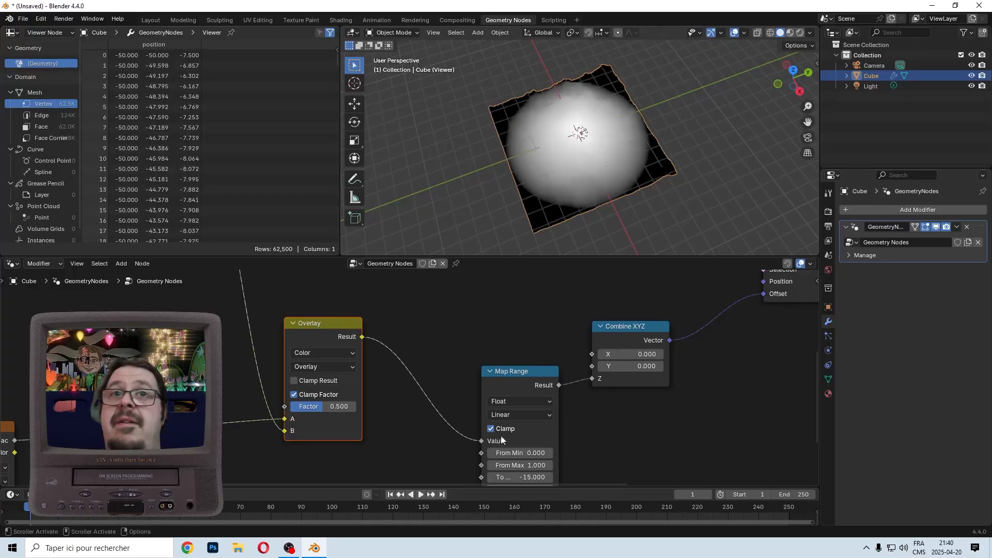
Cut the link into the Viewer's Value input and view the displaced terrain from the side.
scroll(585, 375, "down", 4)
middle_click_drag(585, 374, 458, 418, "shift")
scroll(458, 418, "up", 2)
scroll(572, 331, "up", 3)
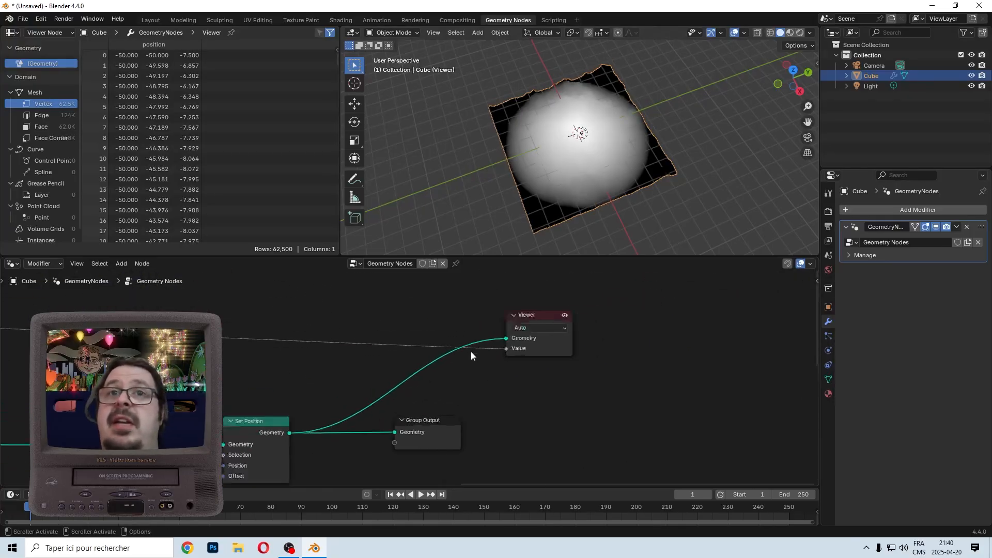
right_click_drag(536, 355, 536, 356, "ctrl")
mouse_move(579, 155)
middle_mouse_down()
mouse_move(581, 89)
mouse_move(581, 119)
mouse_move(674, 146)
mouse_move(679, 129)
mouse_move(554, 148)
mouse_move(568, 142)
middle_mouse_up()
scroll(236, 391, "down", 5)
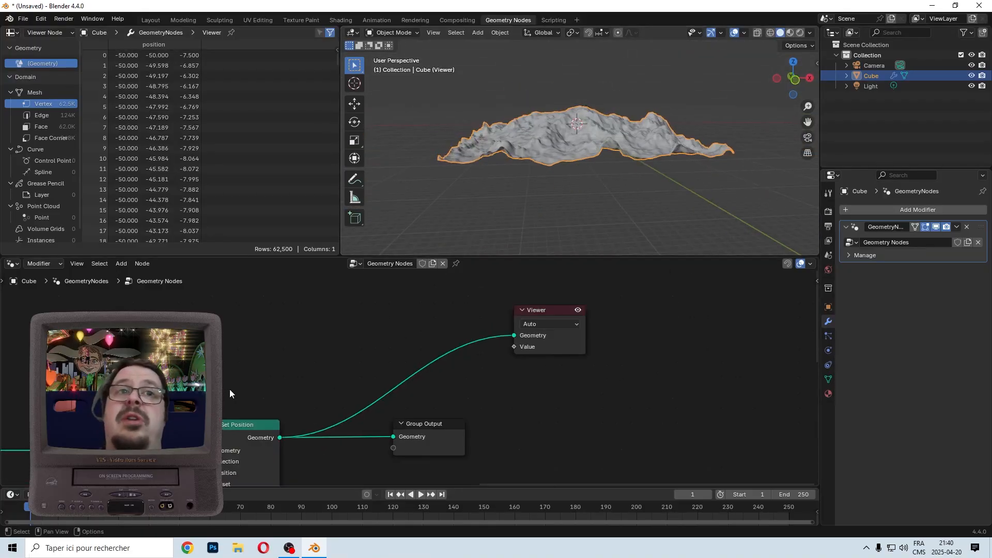
Set the Overlay node's Factor to 1.000 and orbit around the resulting terrain.
middle_click_drag(270, 390, 901, 400, "shift")
middle_click_drag(277, 405, 447, 392)
scroll(447, 391, "up", 2)
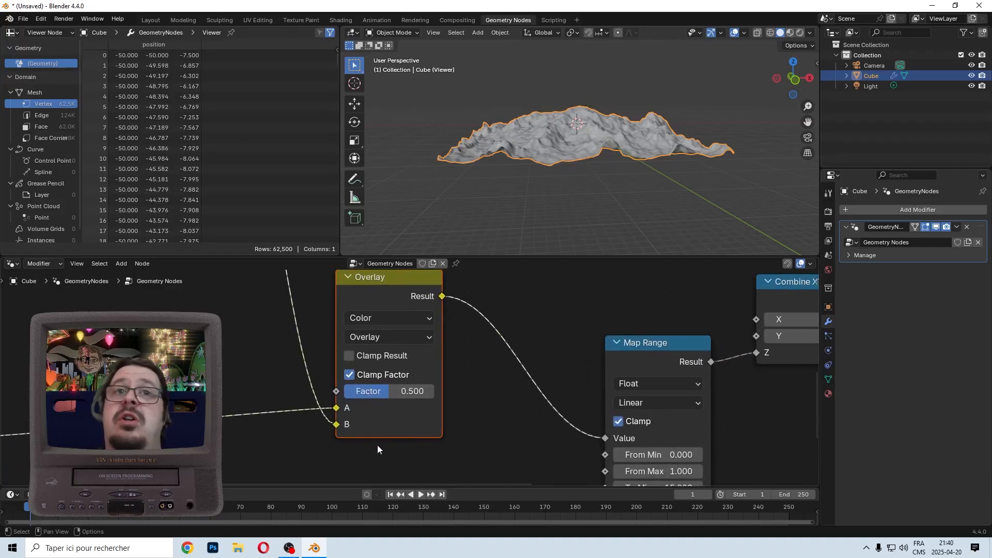
left_click_drag(382, 395, 434, 395)
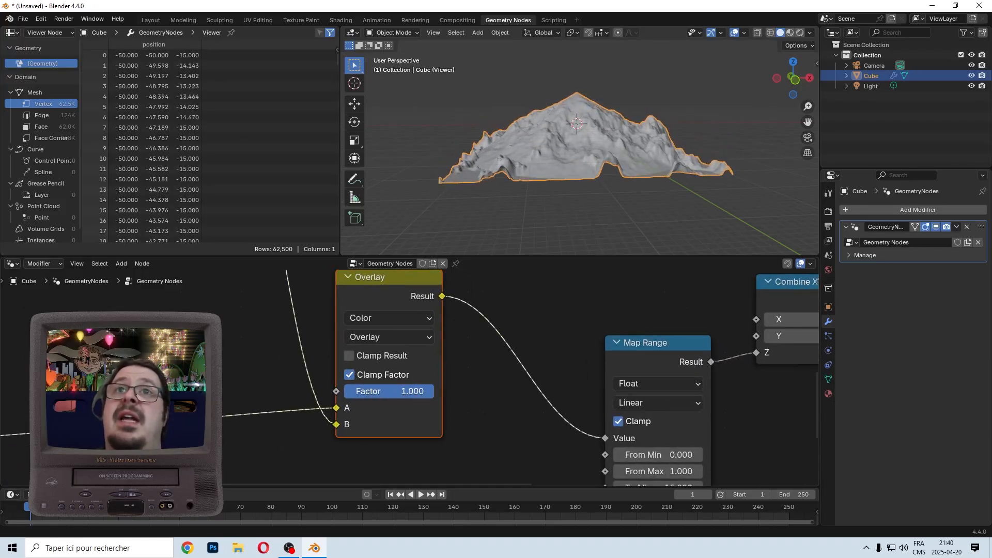
middle_click_drag(537, 88, 528, 138)
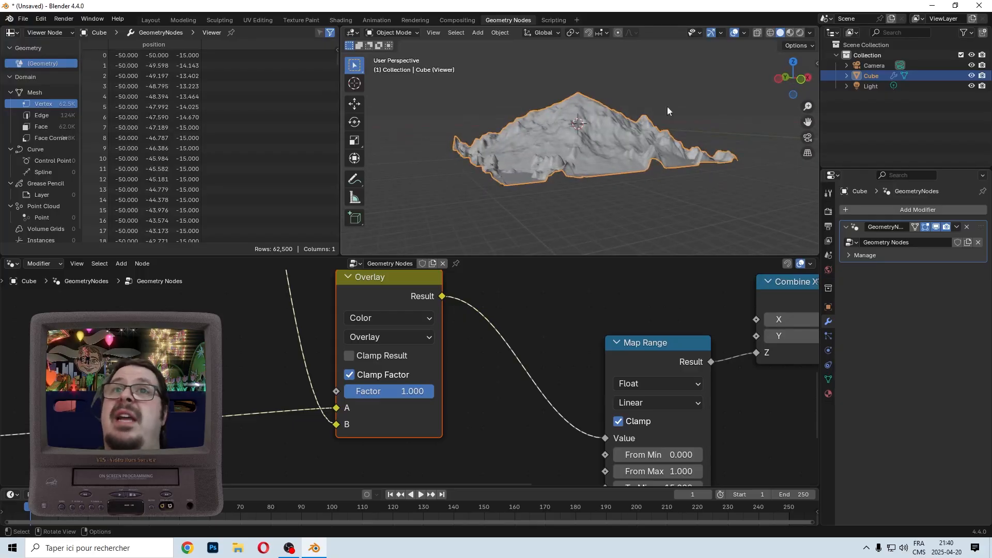
Add an RGB Curves node in the free space beside the spherical Gradient Texture.
scroll(408, 381, "down", 14)
middle_click_drag(353, 373, 384, 481)
scroll(376, 416, "up", 9)
left_click(118, 264)
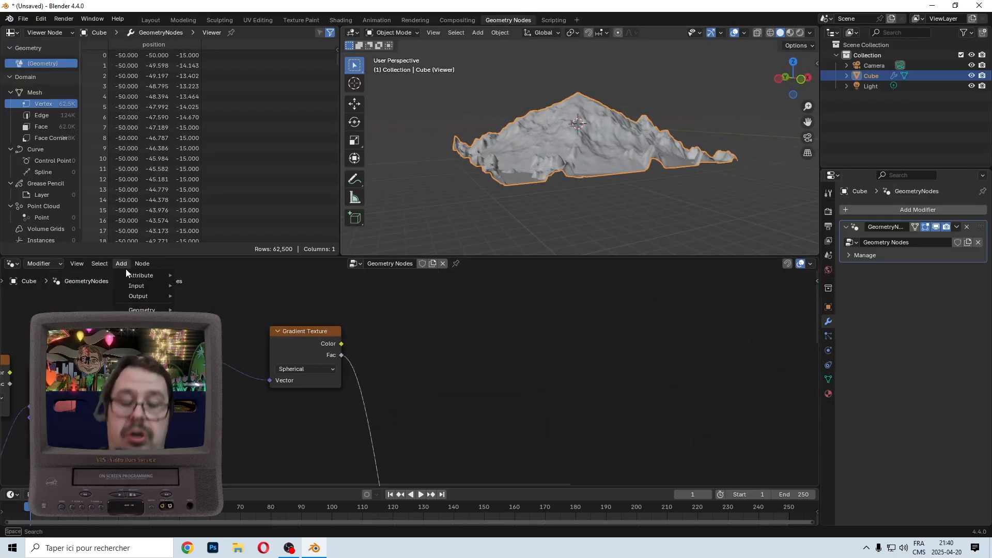
type("curv")
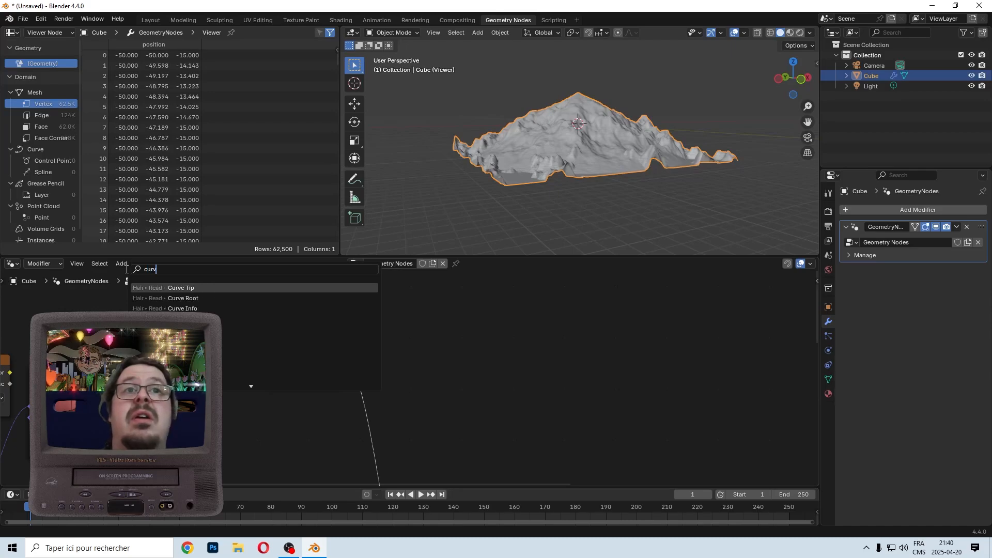
type("e rgb")
key("Return")
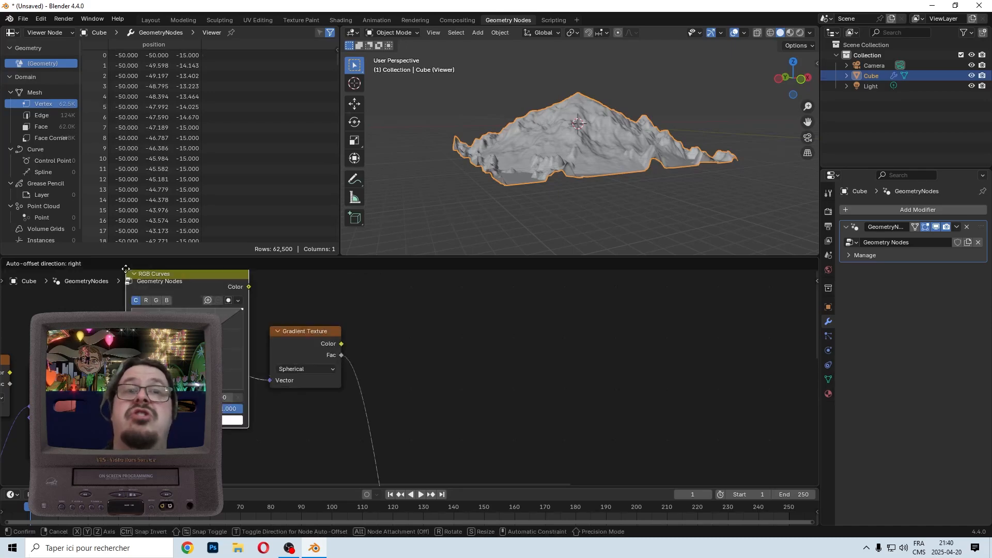
left_click(468, 297)
scroll(468, 297, "down", 2)
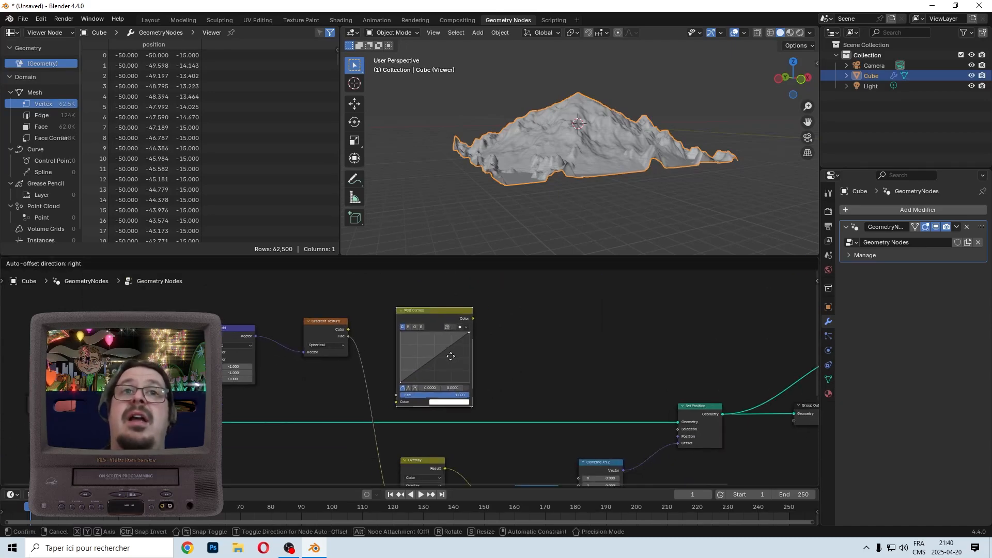
Insert the RGB Curves node into the link leaving the spherical Gradient Texture's Fac output, making room between the nodes.
left_click_drag(323, 321, 289, 318)
left_click_drag(543, 299, 441, 303)
key("g")
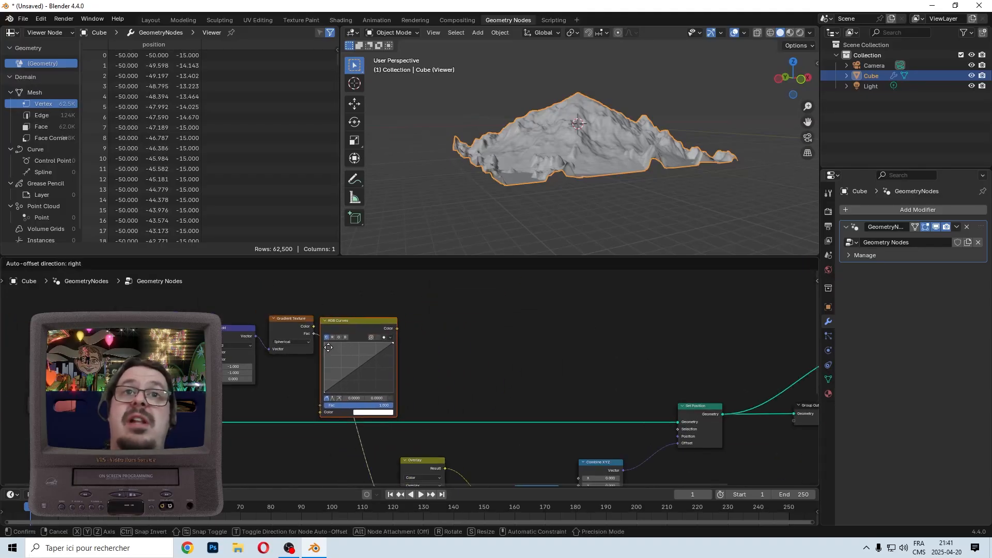
left_click(335, 337)
Shape the RGB Curves into an S with points at about 0.268, 0.081 and 0.890, 0.963.
scroll(434, 349, "up", 2)
scroll(434, 350, "up", 2)
middle_click_drag(413, 358, 430, 399)
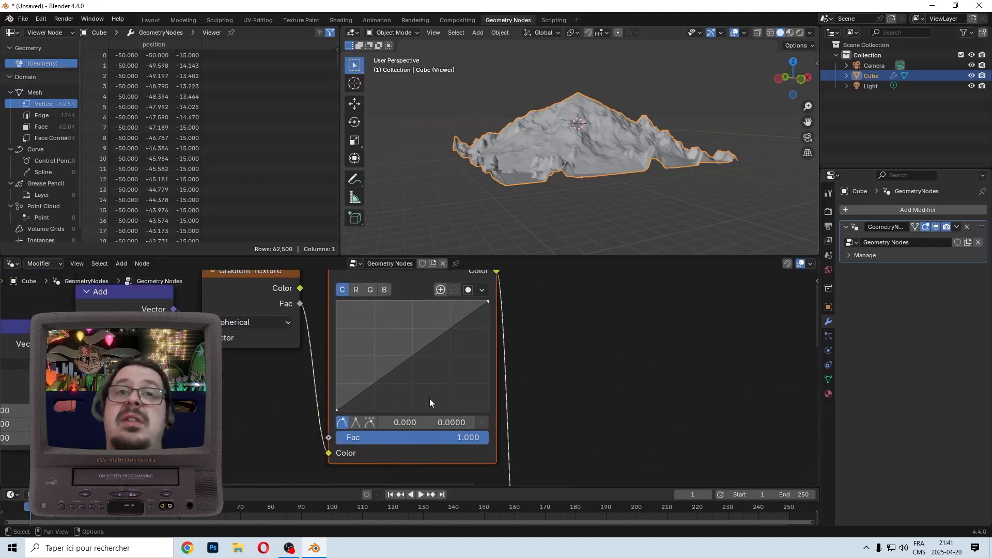
mouse_move(364, 396)
left_mouse_down()
mouse_move(376, 383)
mouse_move(376, 402)
left_mouse_up()
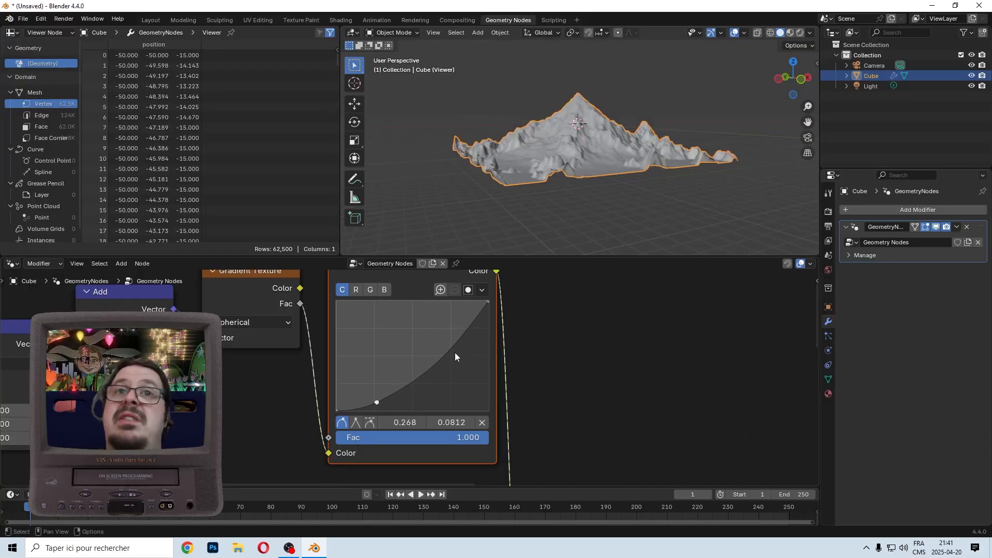
left_click_drag(452, 352, 473, 305)
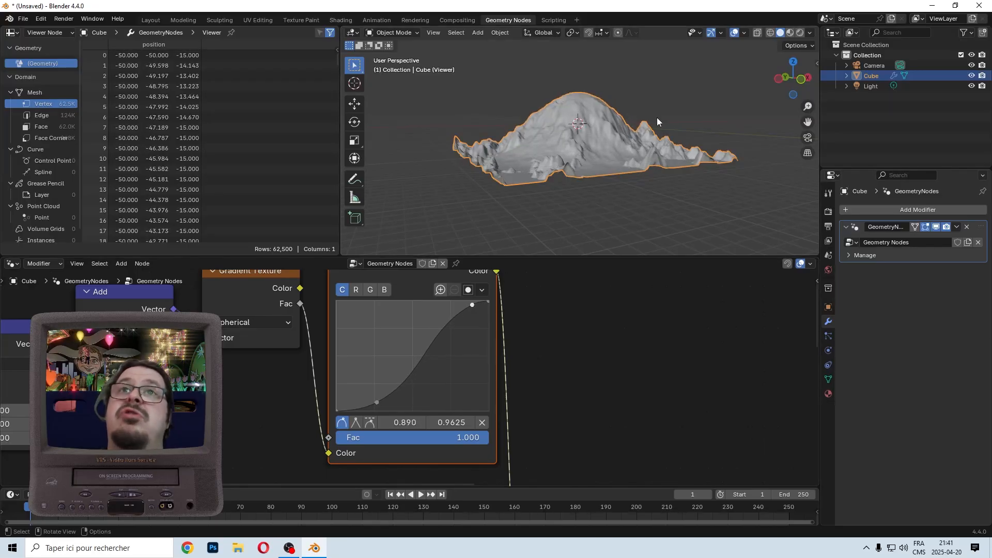
Add intermediate curve points to form a gentle shelf, placed at about 0.368, 0.381 and 0.668, 0.594.
left_click_drag(390, 401, 392, 378)
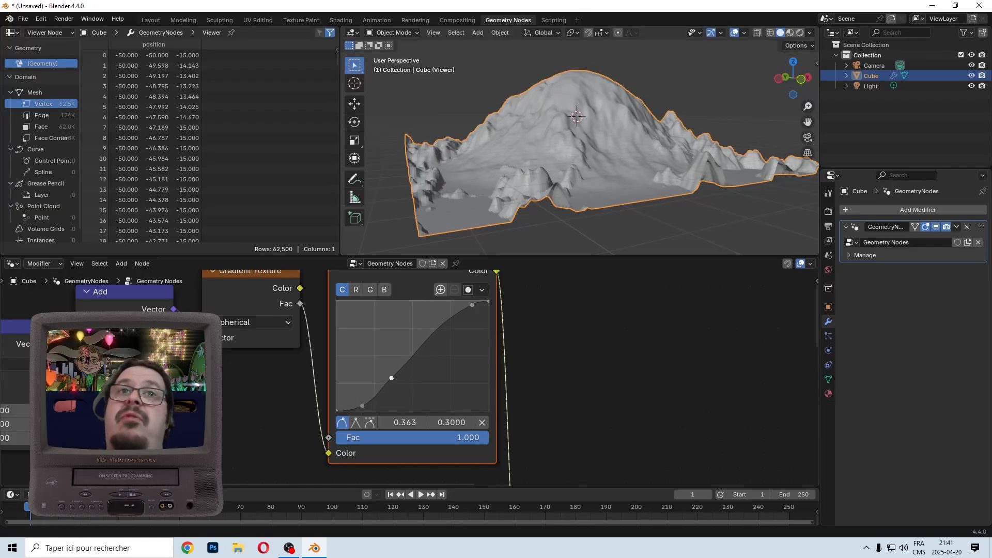
left_click_drag(426, 333, 359, 383)
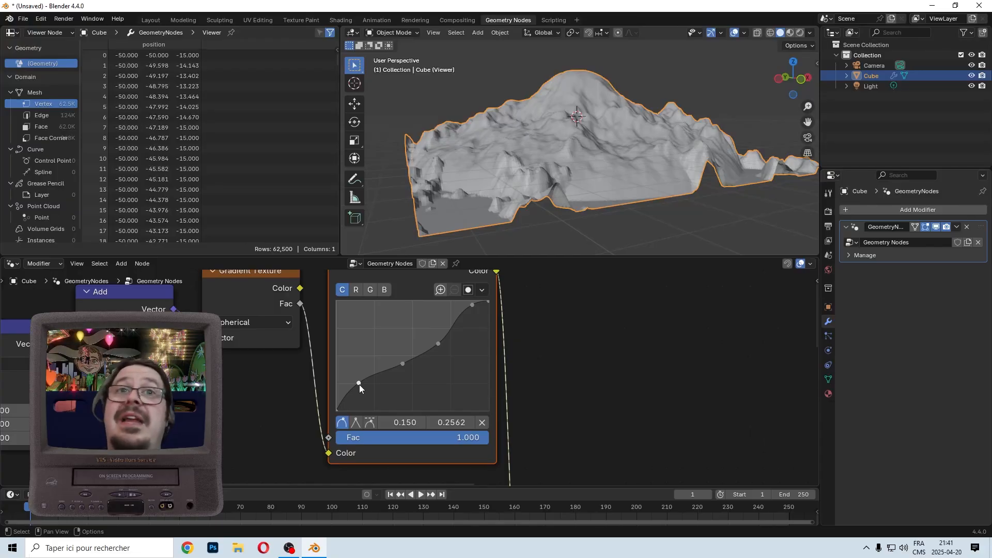
left_click_drag(358, 383, 365, 404)
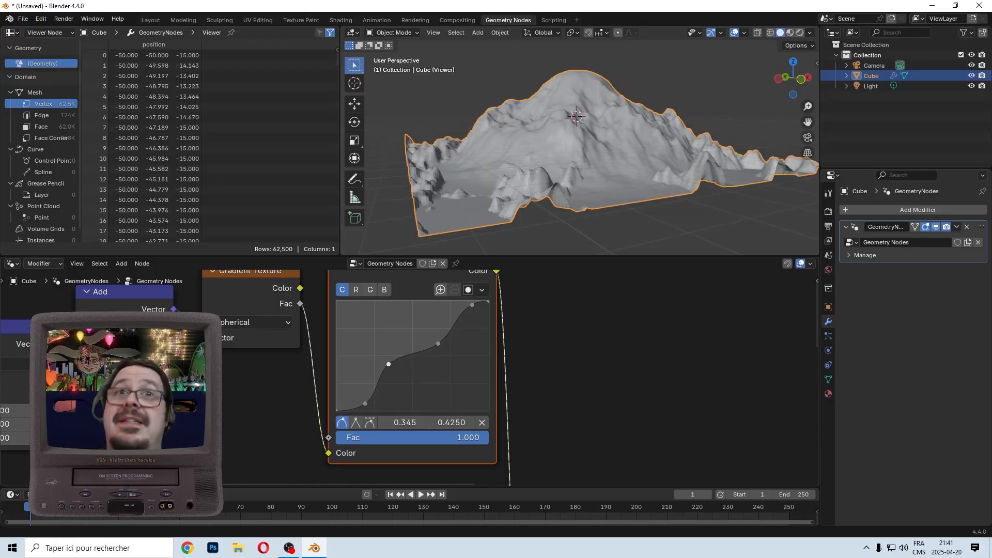
left_click_drag(445, 347, 444, 347)
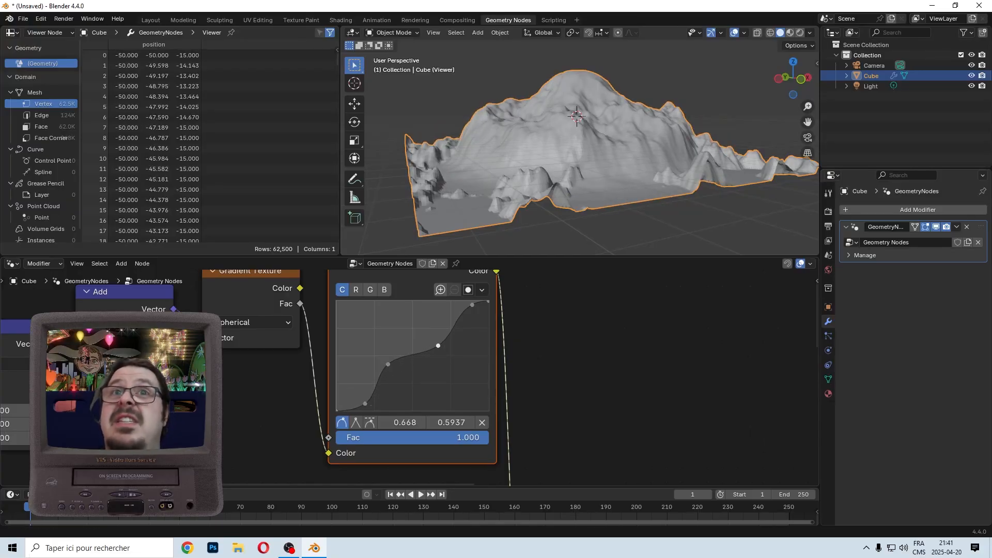
left_click_drag(387, 365, 392, 369)
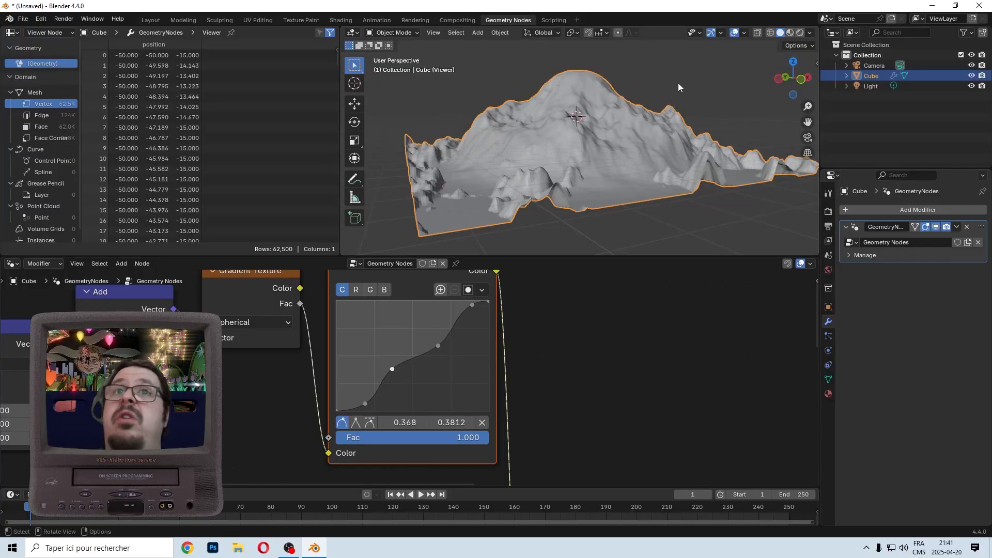
Try an Overlay Factor of 0.850, inspect the terrain, and settle on a Factor of 0.592.
middle_click_drag(678, 87, 568, 176)
scroll(522, 423, "down", 7)
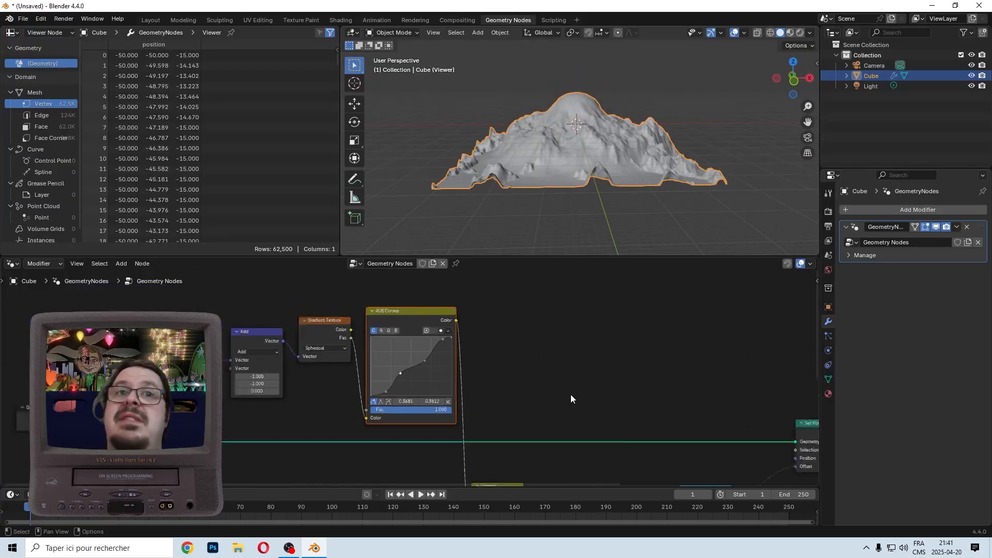
middle_click_drag(571, 397, 505, 423)
scroll(433, 369, "up", 8)
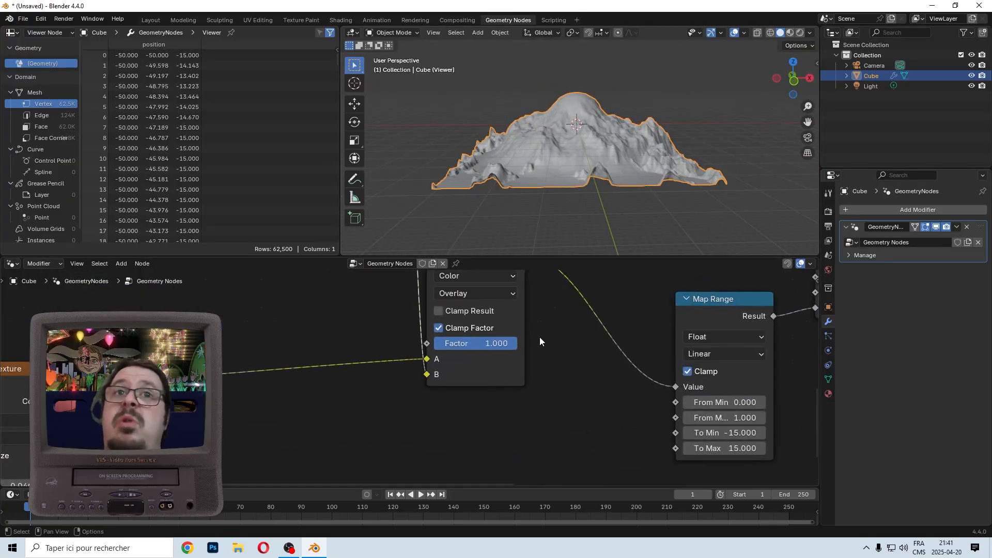
middle_click_drag(539, 341, 534, 391)
left_click_drag(481, 395, 468, 395)
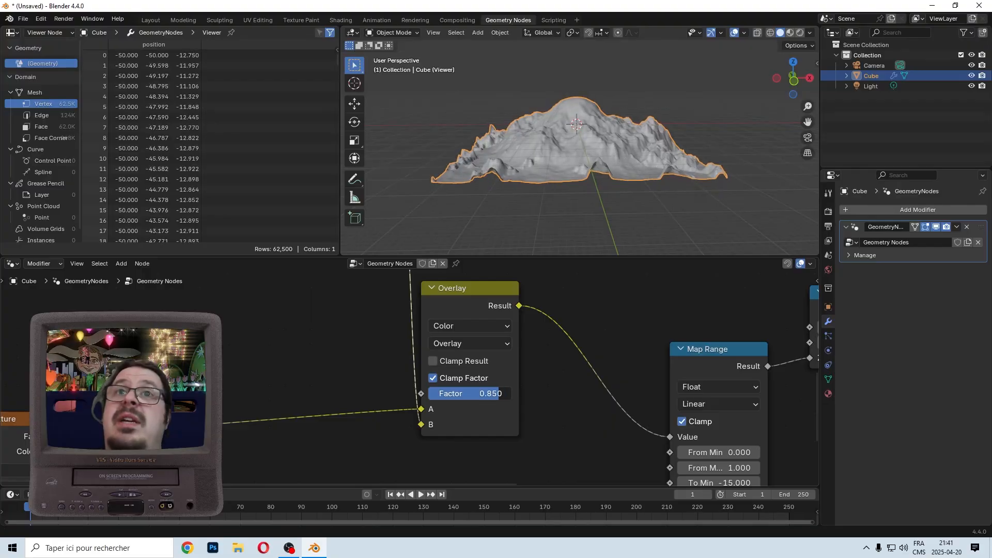
scroll(568, 194, "up", 4)
middle_click_drag(494, 215, 584, 231)
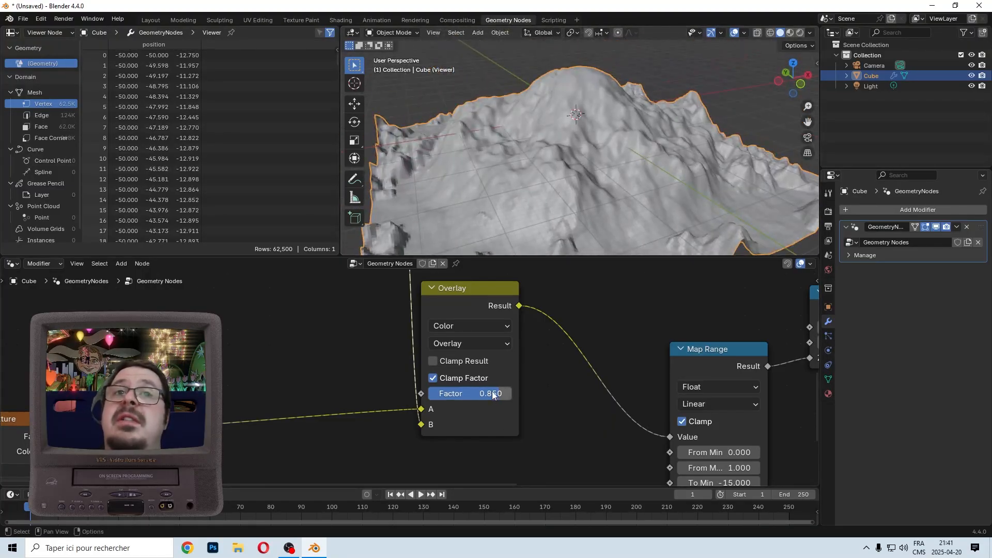
left_click_drag(493, 394, 472, 393)
Set the Map Range node's To Min to -20 and To Max to 20, and inspect the terrain from the side.
scroll(623, 413, "down", 4)
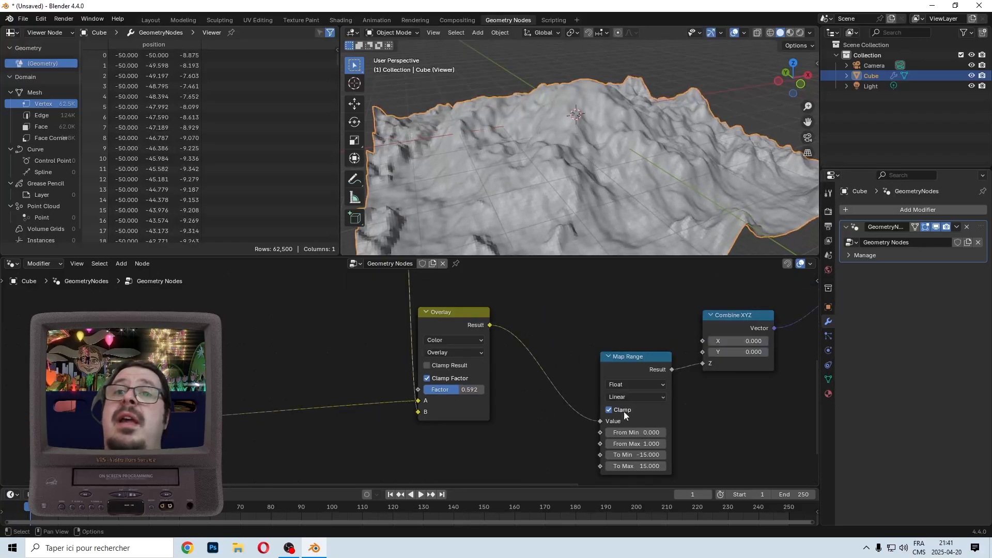
middle_click_drag(623, 412, 481, 368)
scroll(565, 402, "up", 6)
middle_click_drag(670, 363, 544, 378)
left_click(431, 398)
type("-20")
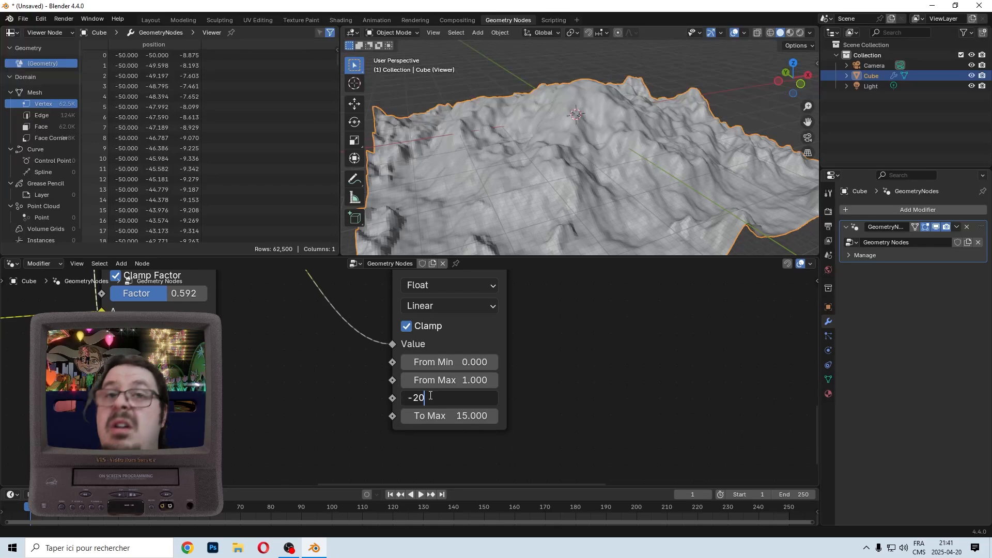
key("Tab")
type("20")
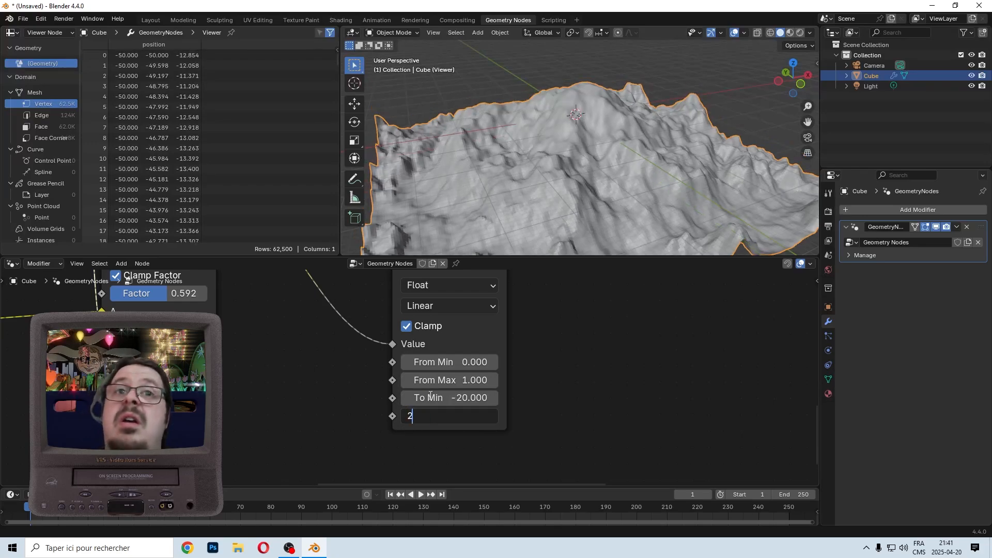
key("Return")
mouse_move(674, 160)
middle_mouse_down()
mouse_move(661, 135)
mouse_move(652, 141)
mouse_move(667, 163)
mouse_move(625, 135)
mouse_move(690, 134)
mouse_move(630, 164)
mouse_move(663, 154)
middle_mouse_up()
scroll(666, 164, "up", 5)
scroll(645, 136, "down", 4)
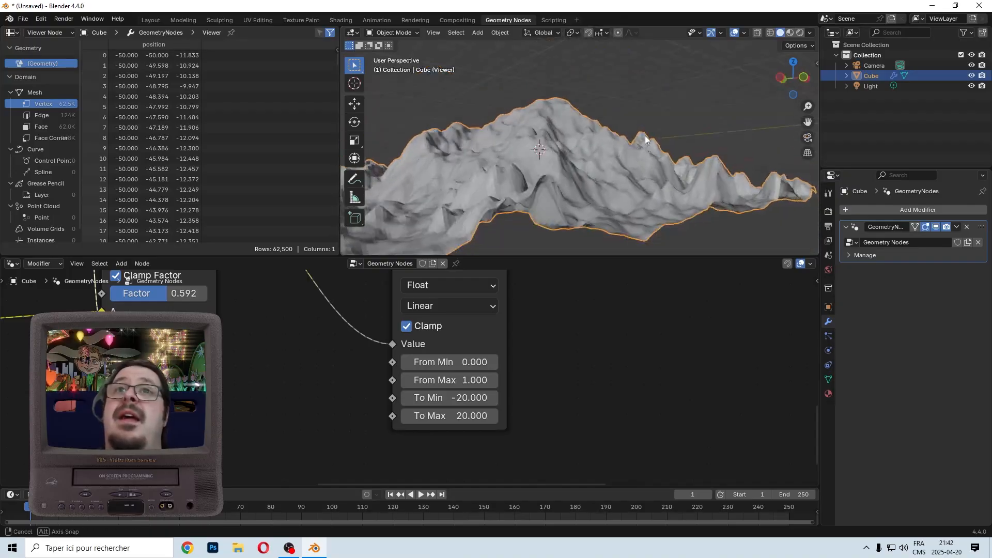
Reposition the Noise Texture node in the lower row, level with the Overlay node's A input.
scroll(573, 305, "down", 5)
scroll(575, 310, "down", 5)
middle_click_drag(641, 320, 726, 390)
scroll(330, 432, "up", 2)
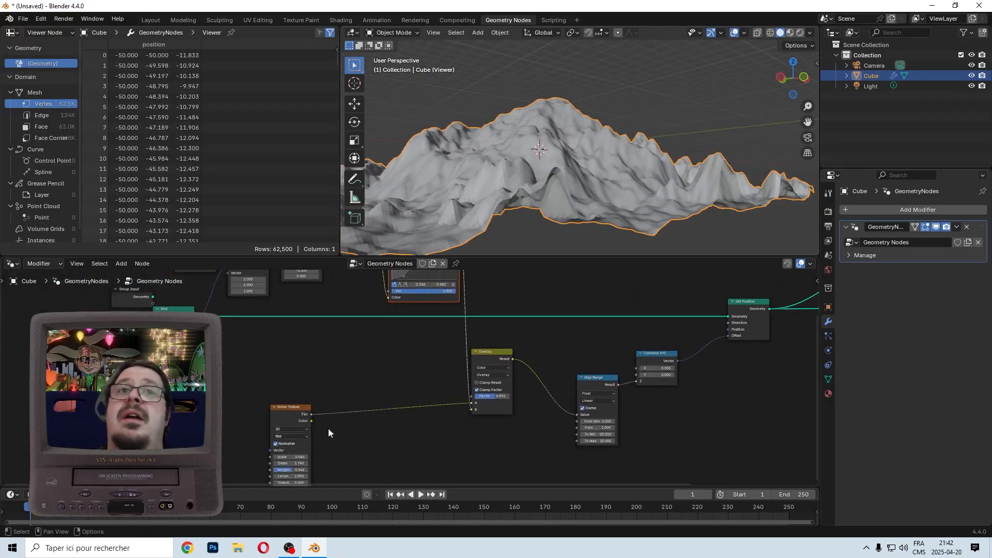
left_click_drag(292, 412, 299, 401)
scroll(341, 393, "down", 3)
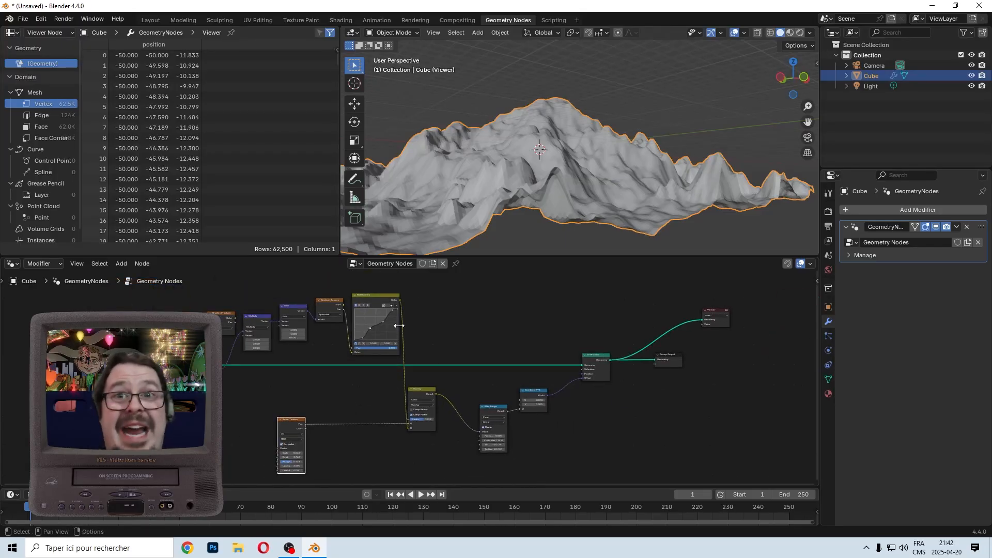
Add a reroute to the Grid's UV Map link and align the Gradient Texture node with the Add node.
scroll(268, 372, "up", 8)
right_click_drag(395, 394, 410, 416, "shift")
scroll(410, 416, "down", 5)
key("g")
scroll(568, 362, "up", 5)
key("g")
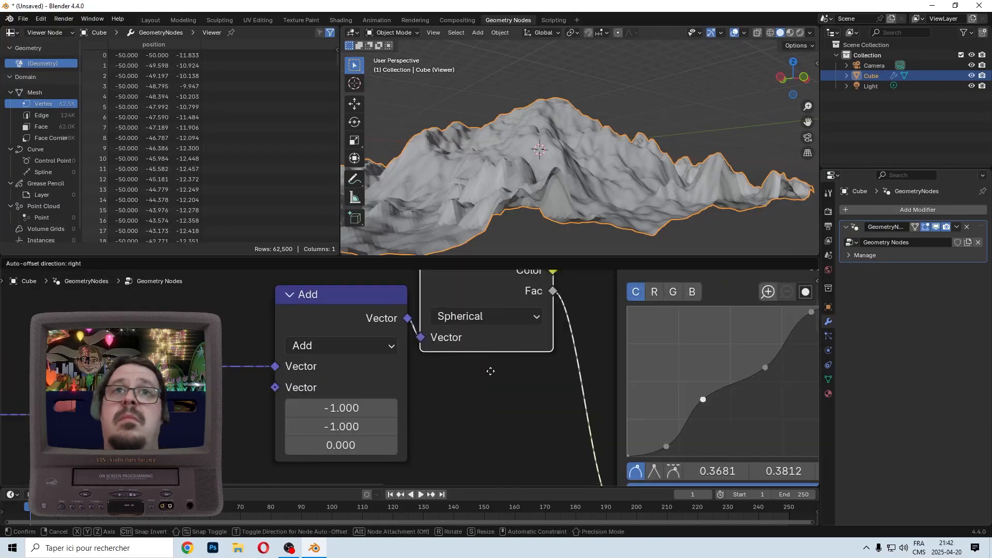
Line up the Map Range and Combine XYZ nodes so that the link between them runs straight.
scroll(465, 362, "down", 8)
left_click_drag(574, 277, 370, 384)
scroll(413, 326, "up", 8)
key("g")
scroll(372, 336, "down", 6)
key("g")
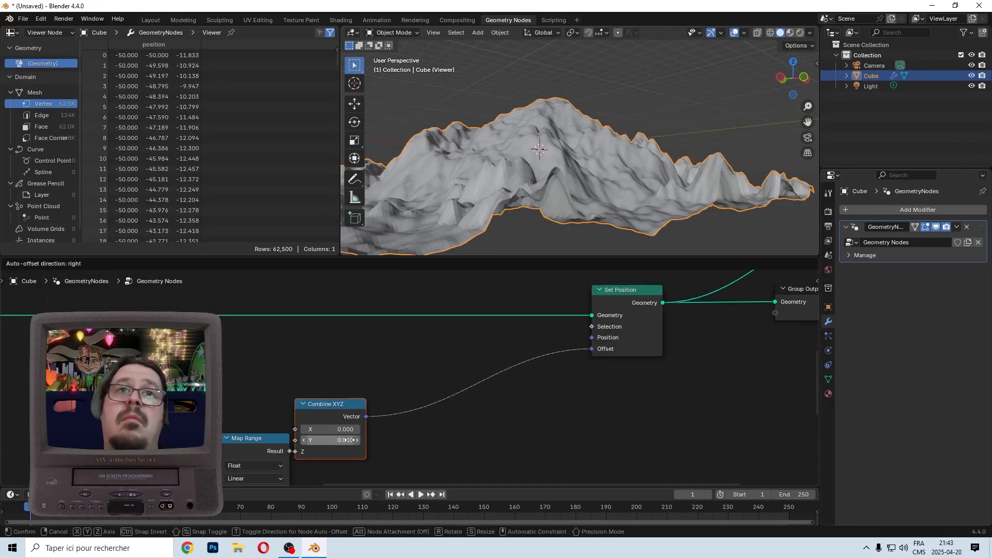
Add a reroute to the link between Combine XYZ and Set Position's Offset and square off its path.
scroll(558, 351, "up", 6)
right_click_drag(463, 305, 468, 341, "shift")
key("g")
left_click(492, 333)
scroll(414, 401, "down", 8)
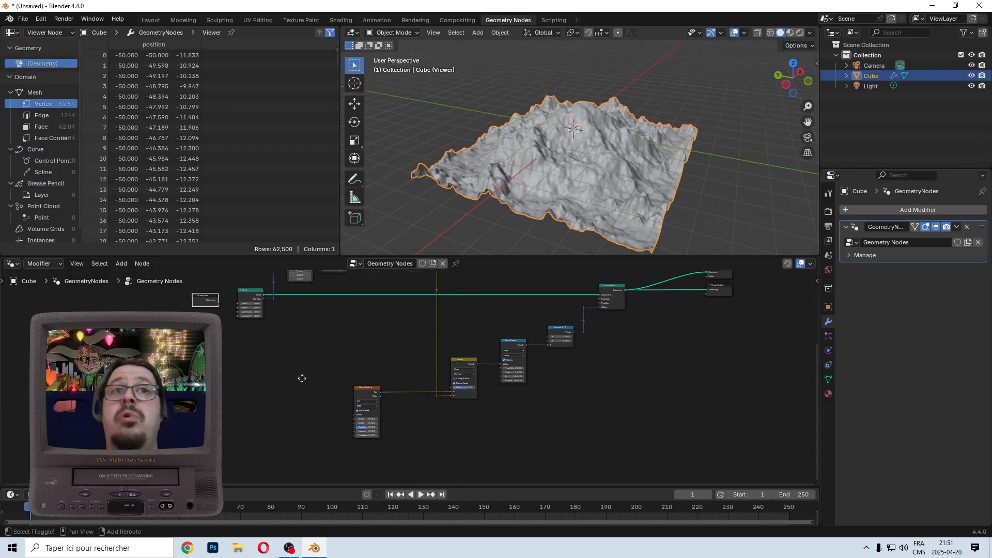
Connect the Group Input node to the Grid's Size X and Size Y to expose both sizes in the modifier.
middle_click_drag(301, 377, 577, 371)
scroll(532, 361, "up", 5)
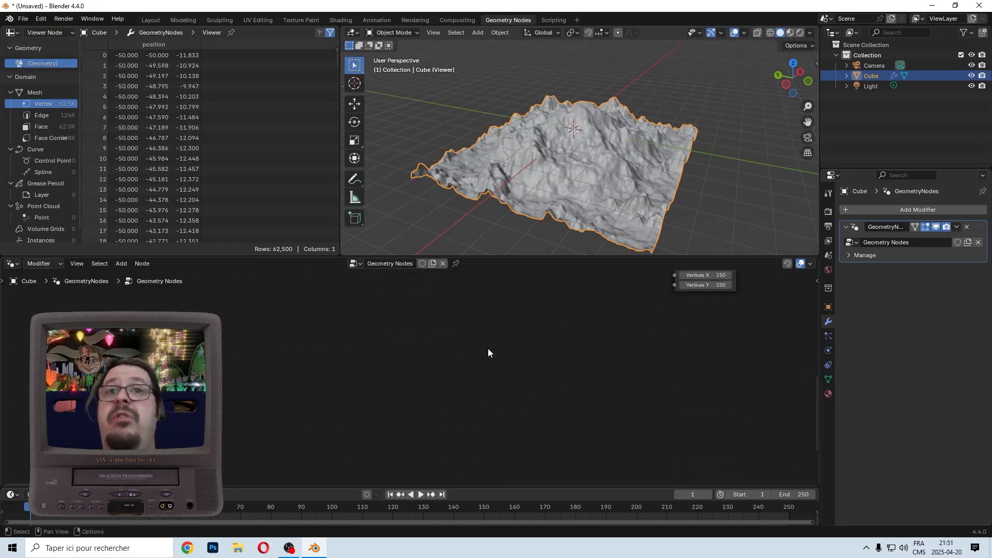
middle_click_drag(606, 317, 468, 441)
scroll(527, 368, "up", 10)
middle_click_drag(441, 406, 402, 383)
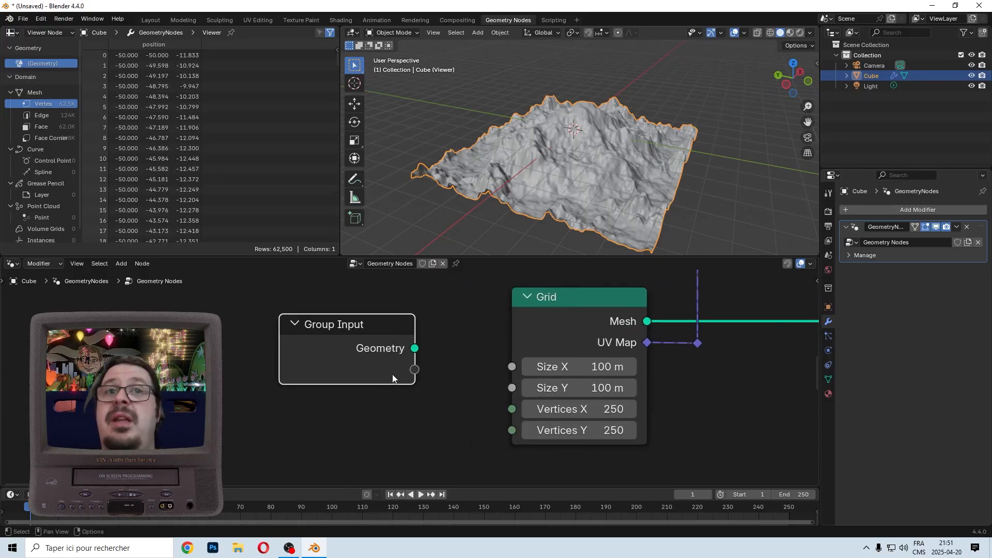
left_click_drag(415, 370, 507, 370)
left_click_drag(414, 391, 523, 392)
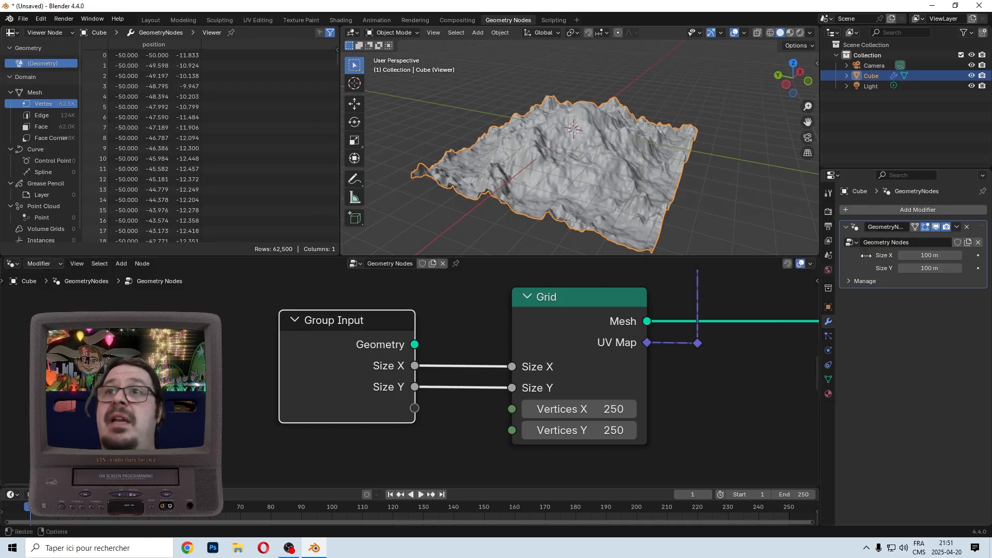
left_click_drag(941, 255, 988, 255)
key("Escape")
Examine the Overlay node's Factor and the Map Range node's To Min and To Max settings.
scroll(426, 457, "down", 6)
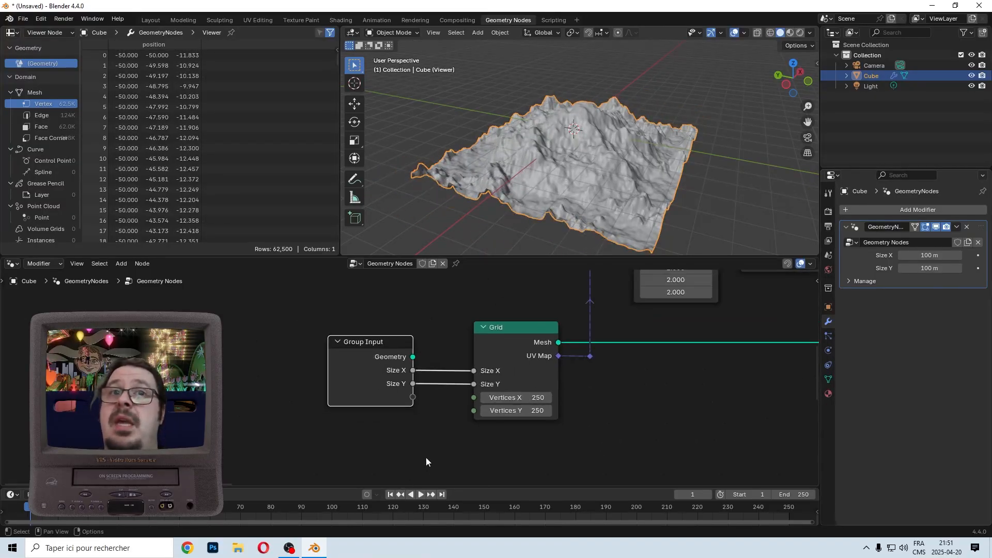
middle_click_drag(578, 430, 293, 308)
scroll(509, 384, "up", 8)
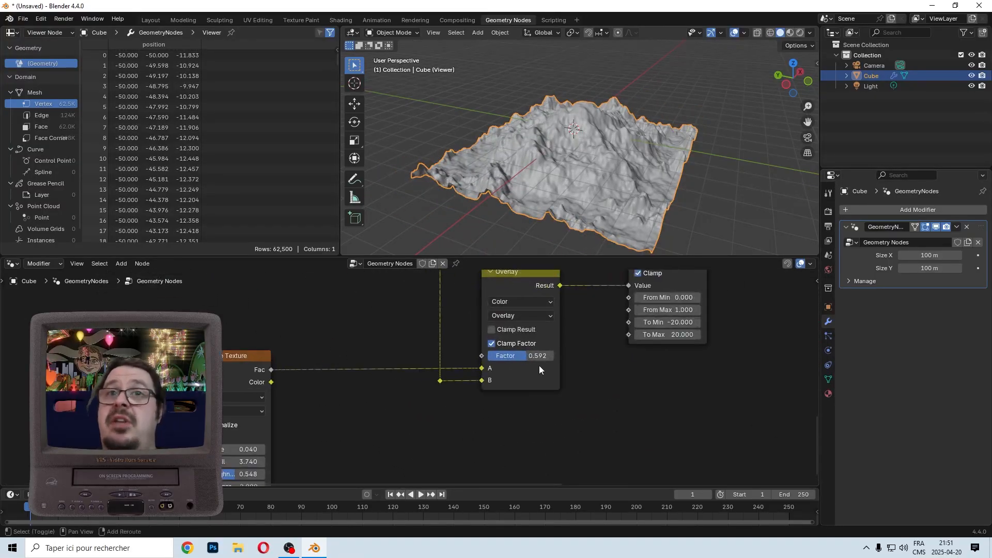
middle_click_drag(610, 343, 332, 418)
scroll(382, 380, "up", 3)
middle_click_drag(527, 405, 527, 447)
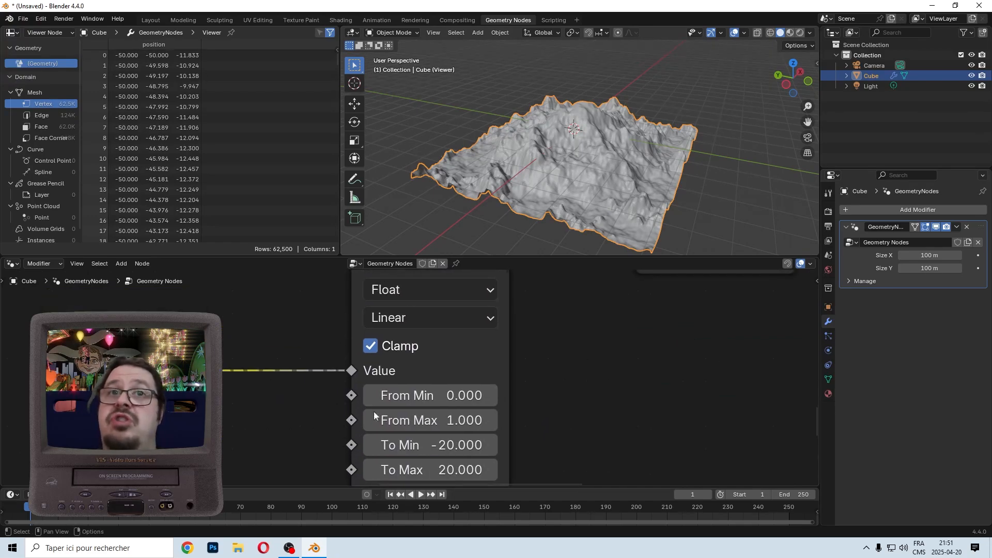
scroll(470, 388, "down", 6)
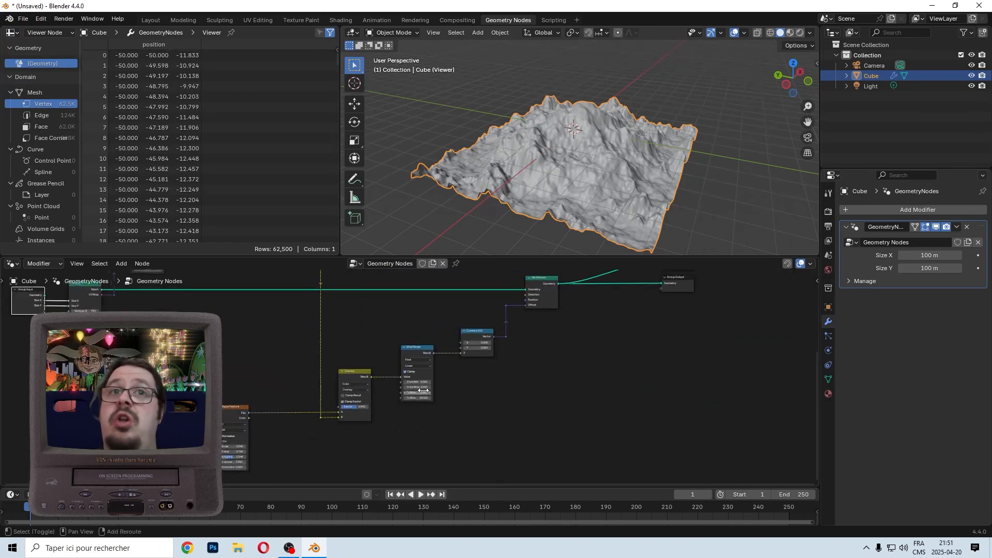
Add a Math node in the free space below the Grid node.
middle_click_drag(457, 389, 786, 394)
scroll(488, 371, "up", 6)
middle_click_drag(489, 371, 557, 426)
scroll(505, 391, "up", 5)
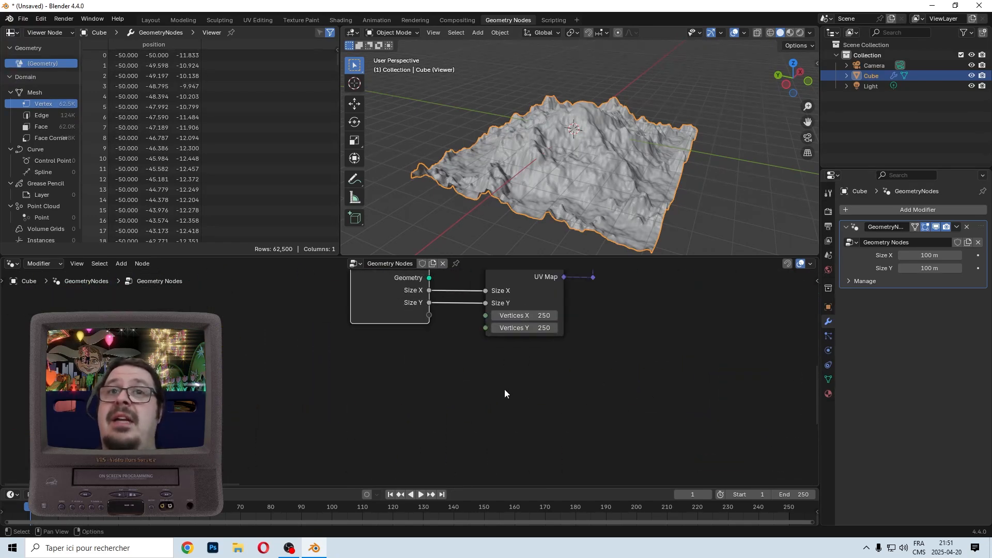
middle_click_drag(505, 391, 492, 438)
left_click(121, 264)
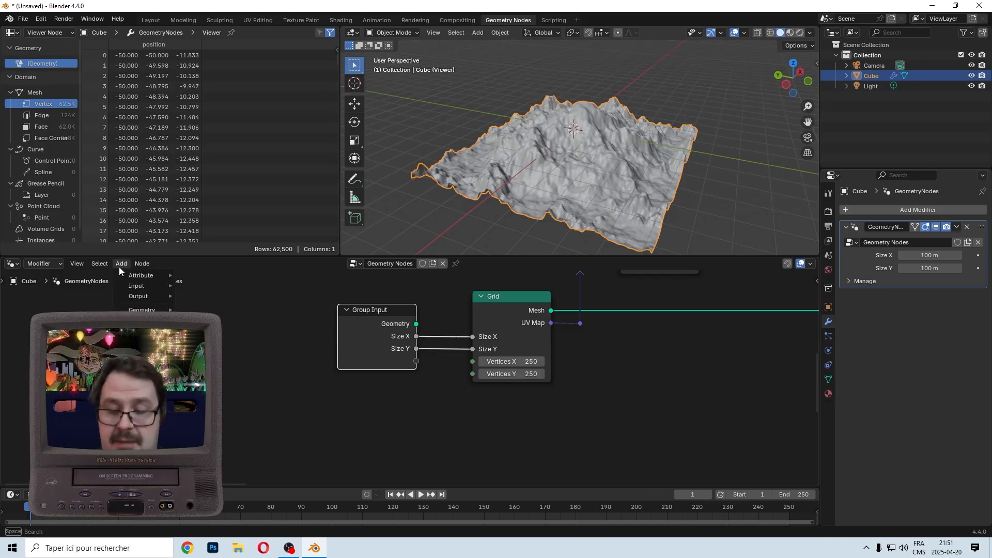
type("math")
key("Return")
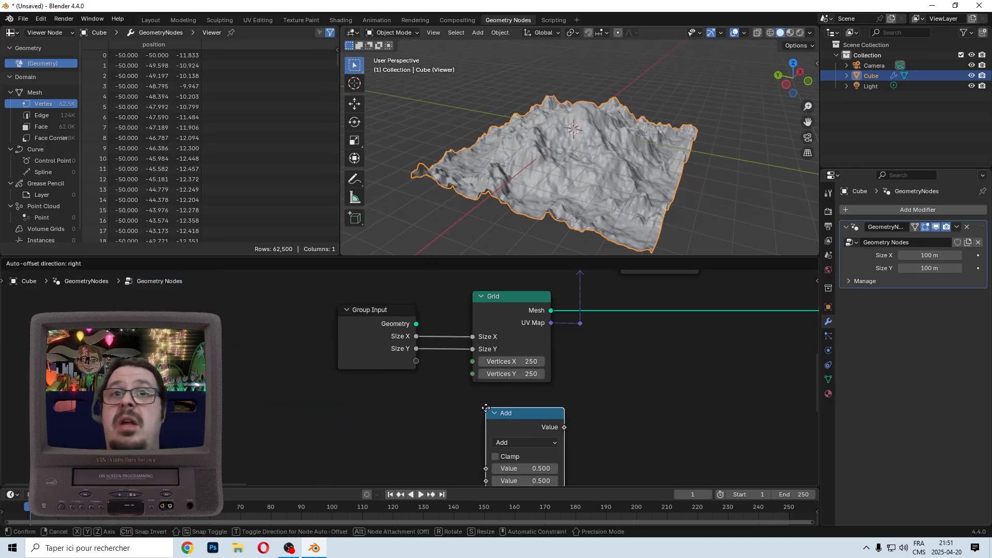
left_click(476, 402)
Set the Math node's operation to Multiply with a first value of 20 and a second value of -1.
scroll(476, 402, "up", 3)
middle_click_drag(636, 464, 622, 399)
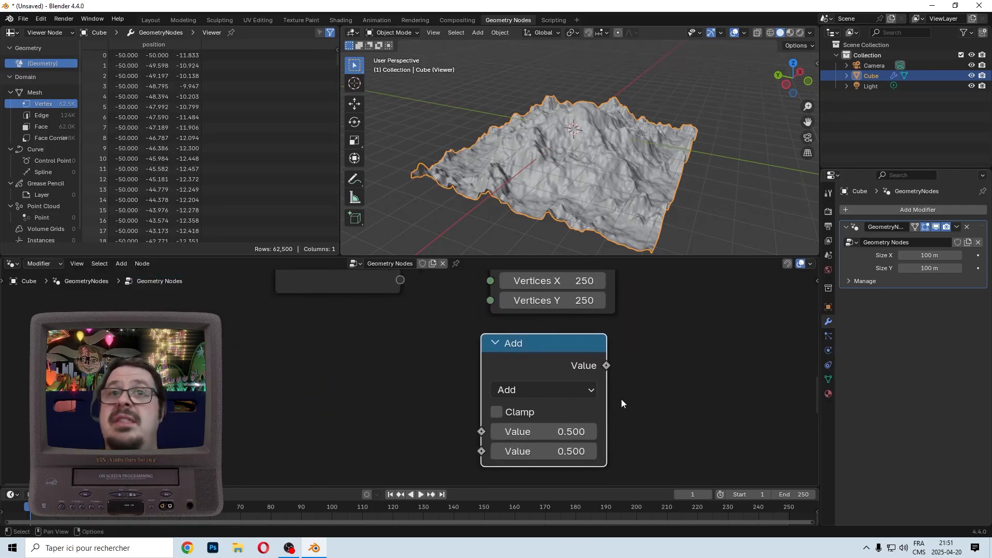
left_click(545, 390)
key("m")
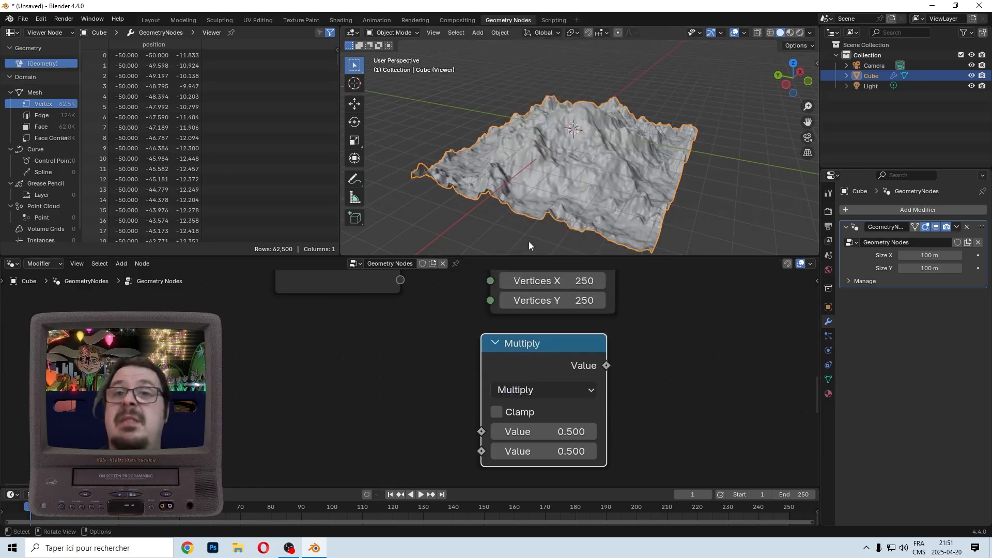
middle_click_drag(648, 400, 611, 430, "shift")
double_click(533, 460)
type("20")
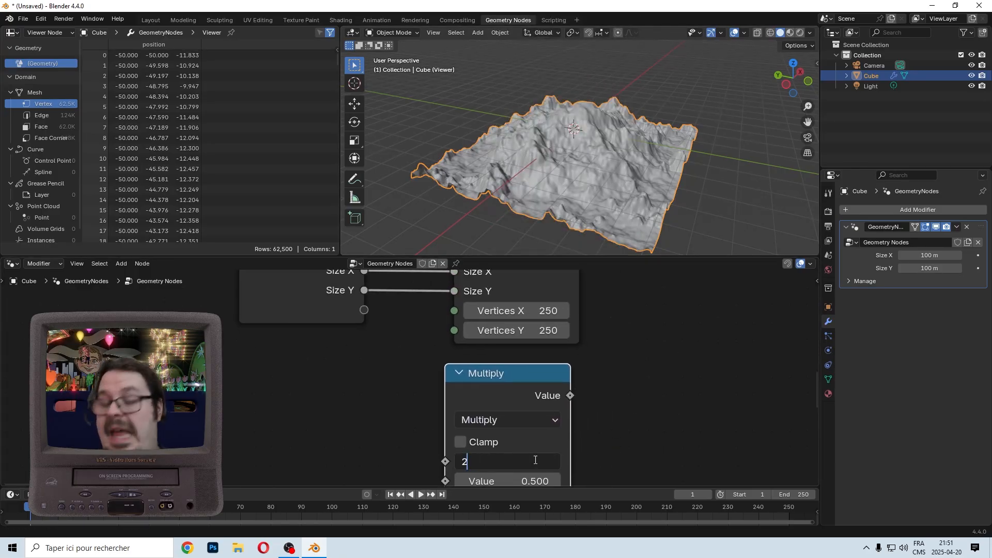
key("Return")
scroll(499, 470, "down", 3)
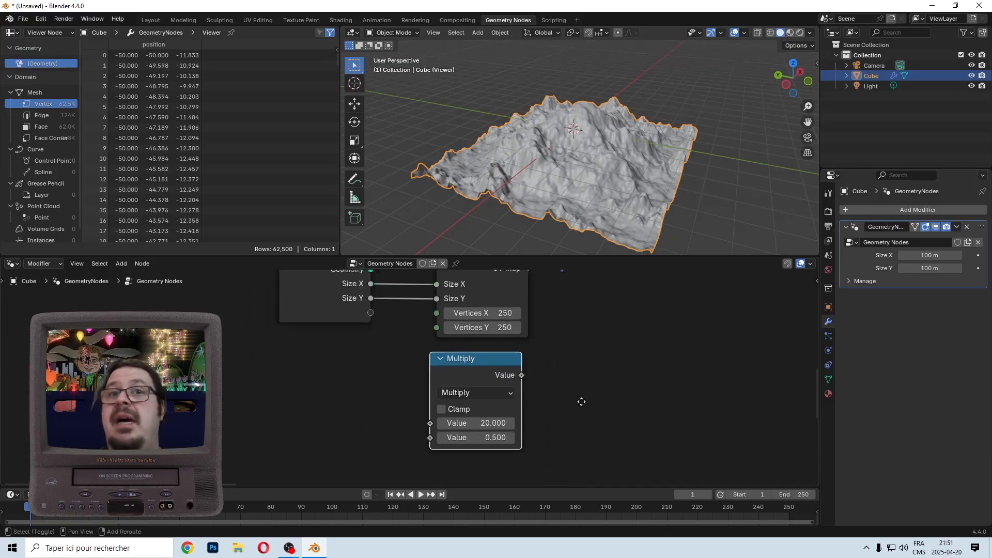
double_click(488, 404)
type("-1")
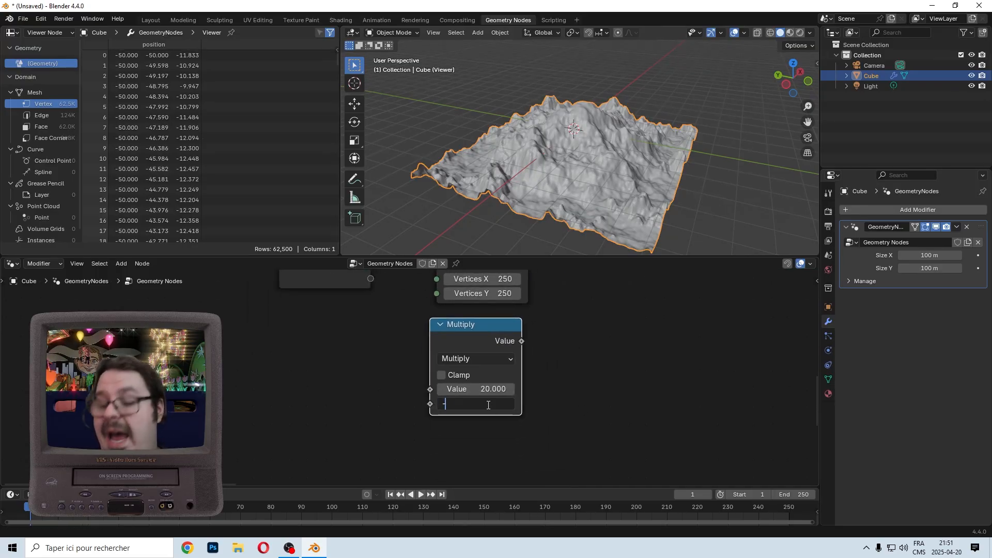
key("Return")
Connect the Group Input node's empty socket to the Multiply node's first Value to expose it in the modifier.
middle_click_drag(552, 314, 522, 353)
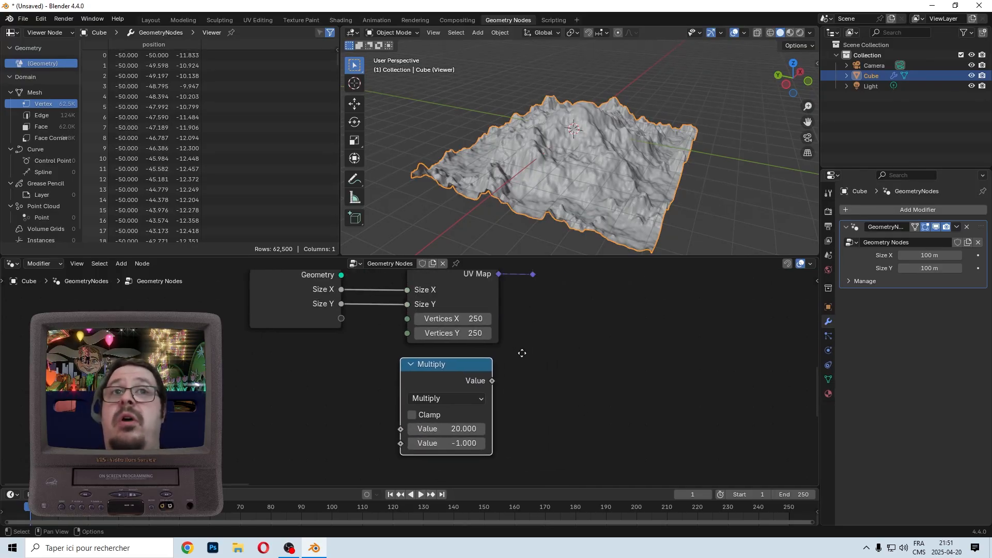
left_click_drag(341, 318, 402, 428)
scroll(454, 427, "up", 2)
left_click_drag(482, 353, 491, 348)
Connect the Multiply node's Value output to the Map Range node's To Min.
scroll(508, 338, "down", 9)
middle_click_drag(564, 392, 250, 340, "shift")
scroll(503, 401, "up", 9)
middle_click_drag(534, 407, 308, 355, "shift")
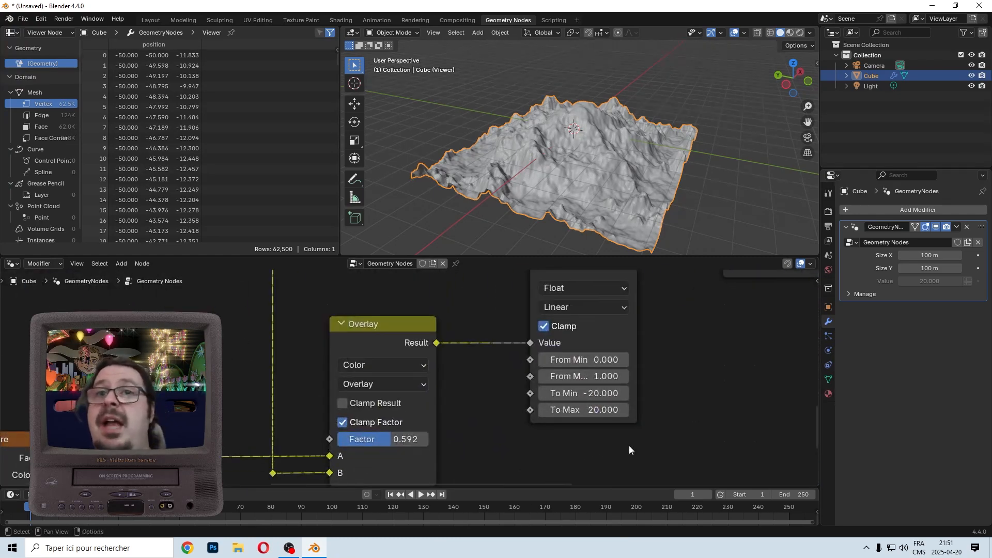
scroll(628, 395, "down", 8)
middle_click_drag(375, 377, 584, 405, "shift")
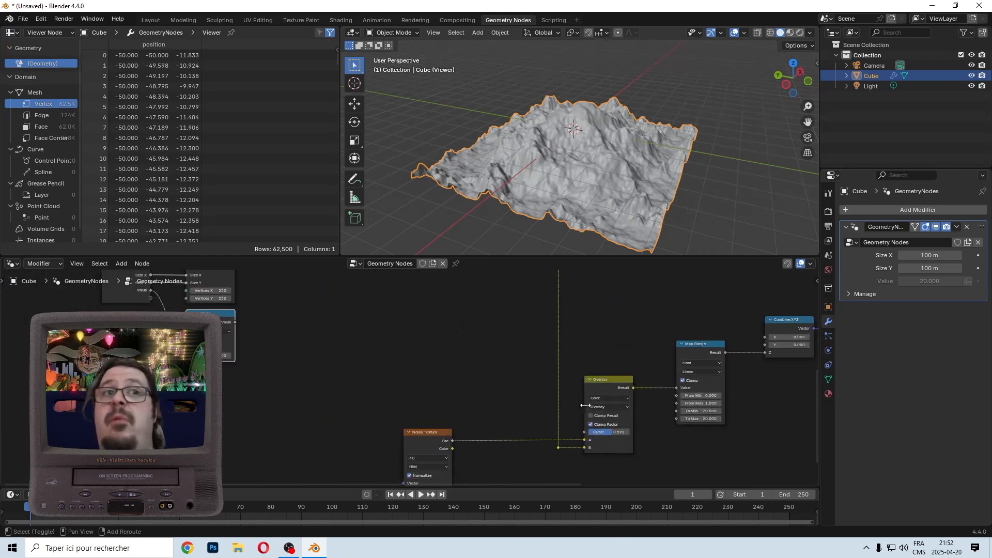
middle_click_drag(303, 332, 431, 331)
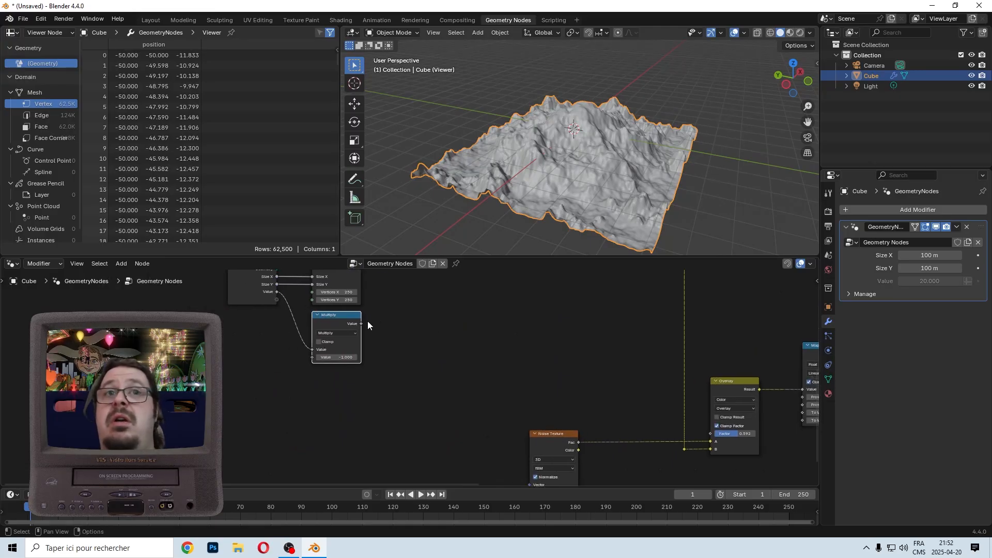
left_click_drag(363, 323, 799, 412)
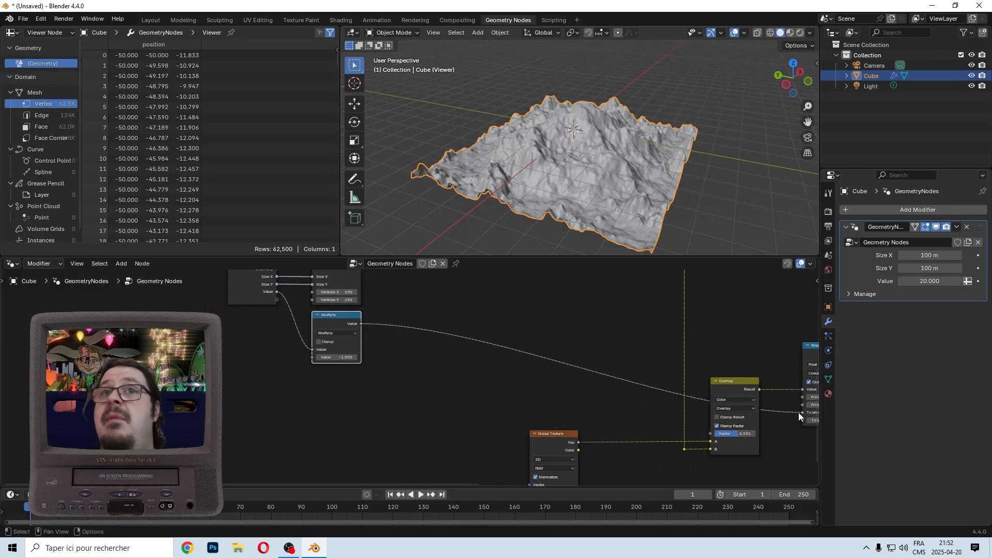
Try a different amount for the exposed Value in the modifier, and undo the change.
middle_click_drag(595, 334, 665, 350)
scroll(607, 354, "up", 2)
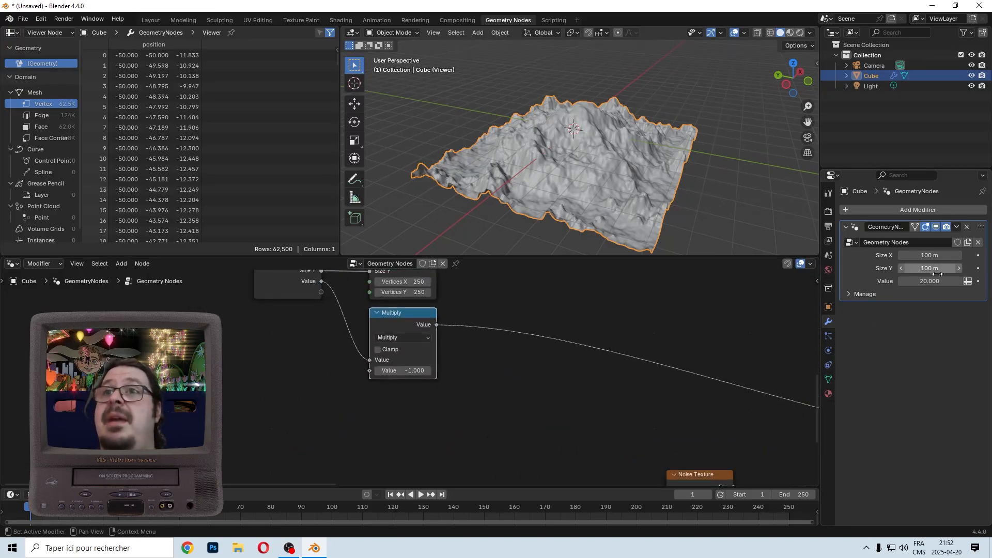
left_click_drag(930, 281, 991, 281)
key("ctrl+z")
Connect the Group Input's Value to the Map Range's To Max and raise the modifier's Value to 44.25.
middle_click_drag(484, 412, 16, 326)
scroll(635, 377, "up", 7)
middle_click_drag(617, 369, 541, 386)
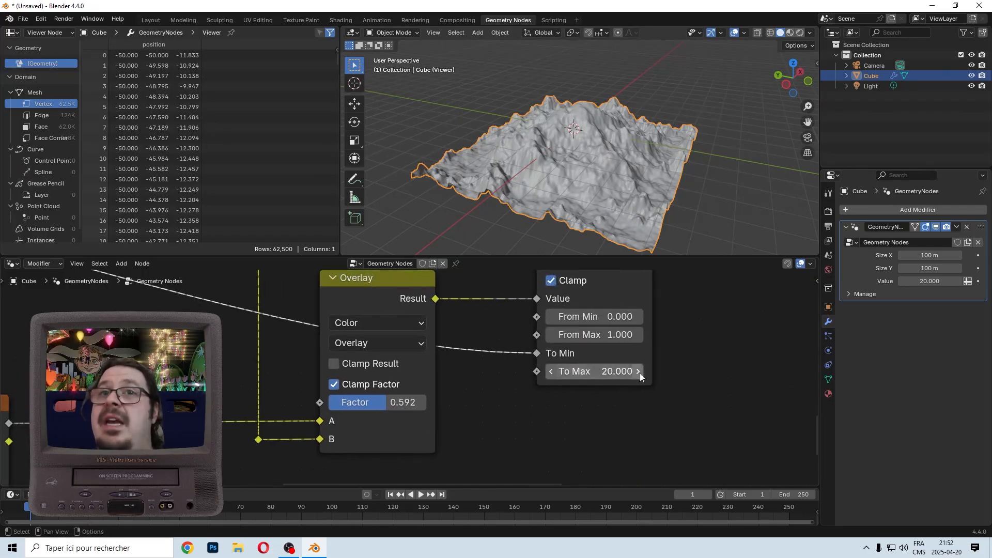
scroll(416, 376, "down", 7)
middle_click_drag(240, 389, 938, 501, "shift")
scroll(409, 379, "up", 3)
middle_click_drag(666, 346, 763, 368)
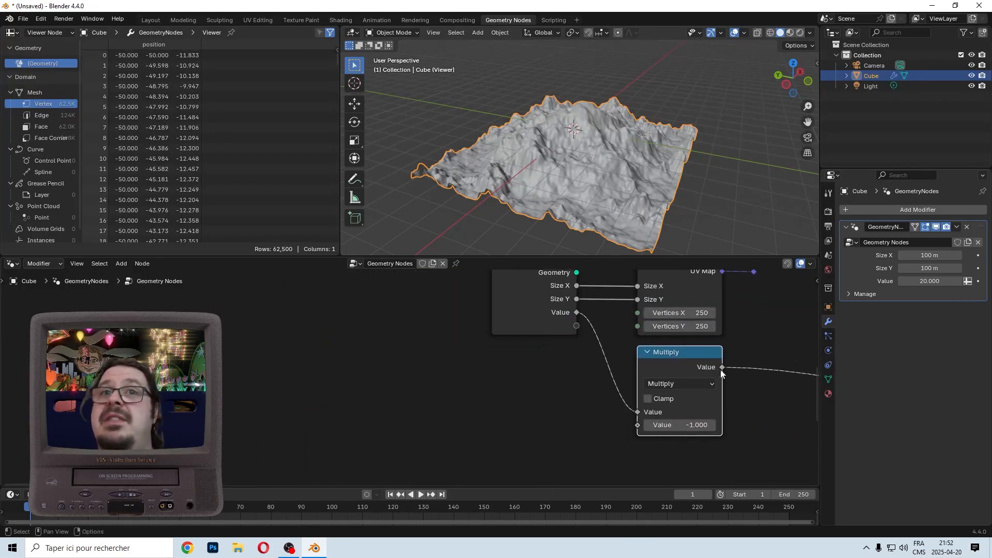
scroll(696, 367, "down", 3)
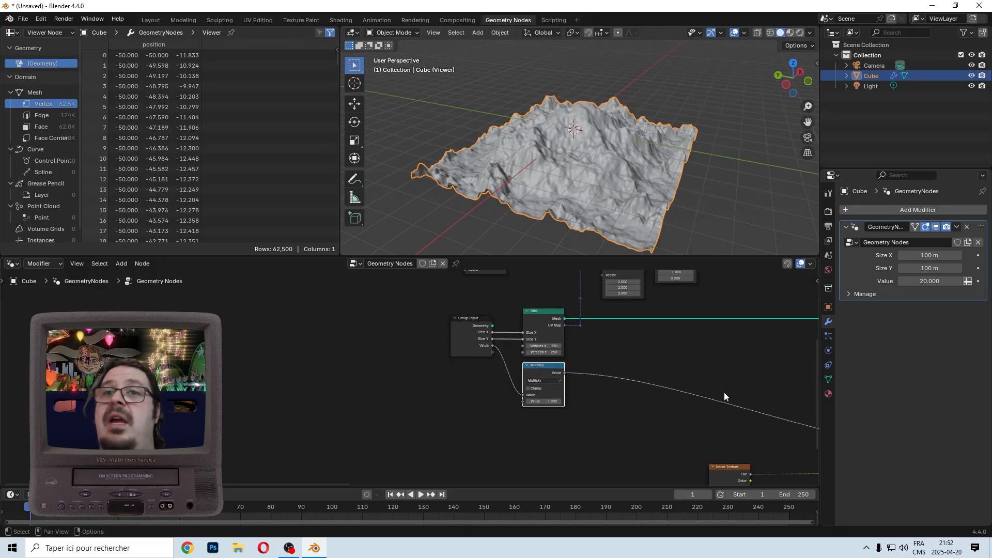
scroll(724, 392, "down", 4)
middle_click_drag(797, 411, 682, 348)
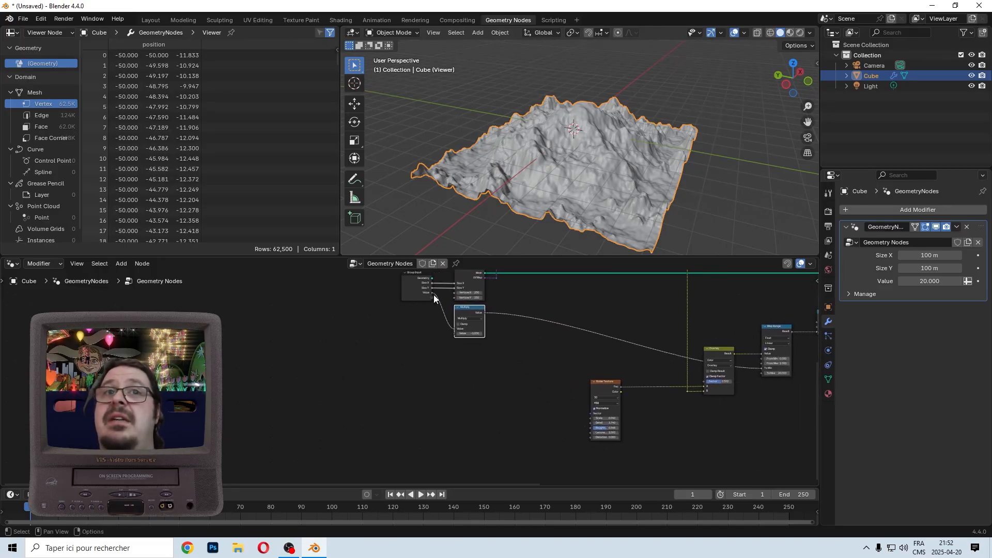
left_click_drag(433, 293, 760, 376)
key("Home")
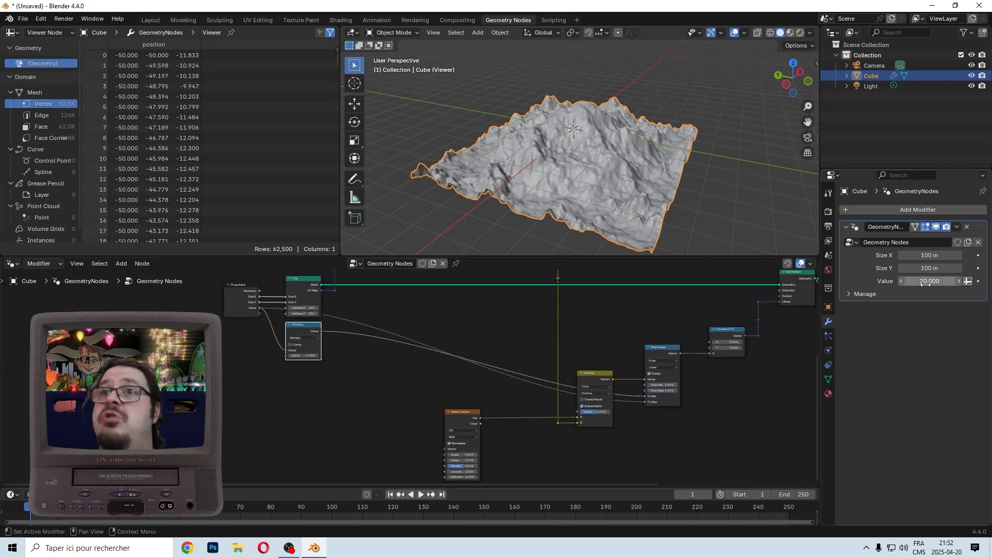
left_click_drag(925, 284, 966, 283)
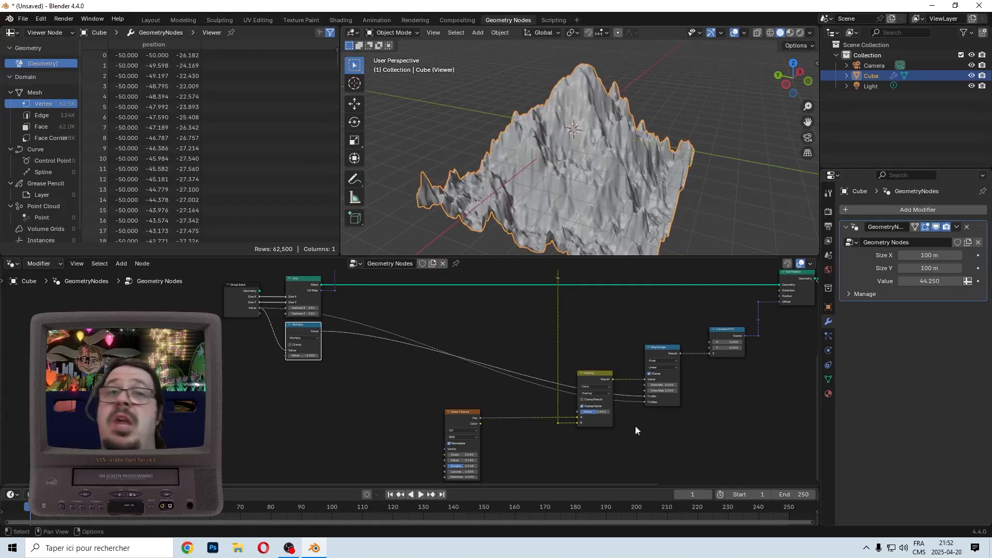
Add reroutes to the links running to the Map Range node's To Min and To Max.
middle_click_drag(405, 285, 479, 301, "shift")
middle_click_drag(501, 383, 539, 391, "shift")
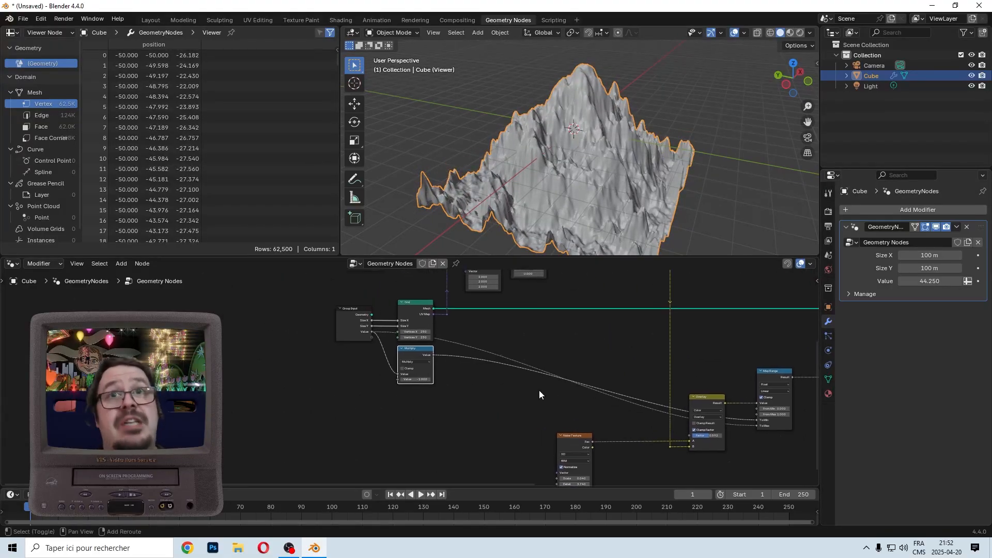
scroll(412, 420, "up", 7)
scroll(423, 420, "down", 7)
scroll(644, 401, "up", 4)
right_click_drag(476, 359, 476, 373, "shift")
right_click_drag(467, 357, 466, 373, "shift")
right_click_drag(506, 342, 495, 356, "shift")
Align the reroutes so both Map Range links follow square paths underneath the other nodes.
key("s")
key("y")
key("0")
key("Return")
key("g")
key("x")
left_click(396, 345)
scroll(404, 357, "down", 5)
middle_click_drag(465, 393, 429, 397)
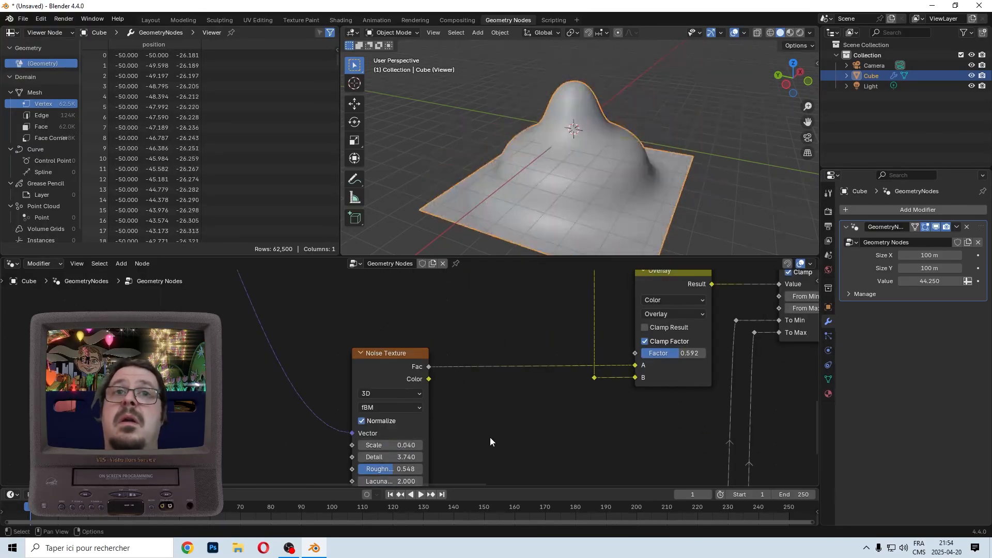
scroll(393, 389, "down", 5)
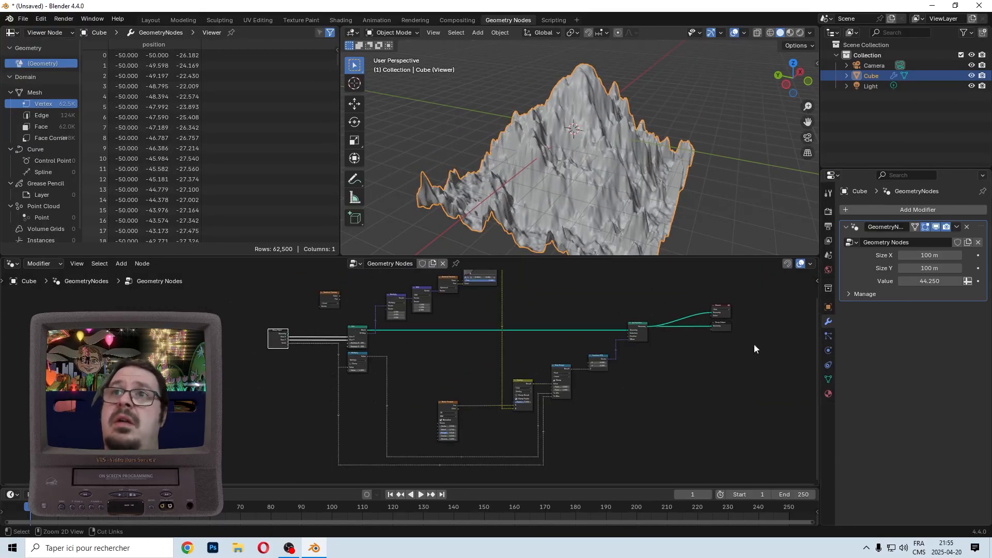
Lower the exposed Value in the modifier to 15.22.
left_click_drag(951, 282, 925, 281)
scroll(415, 374, "up", 3)
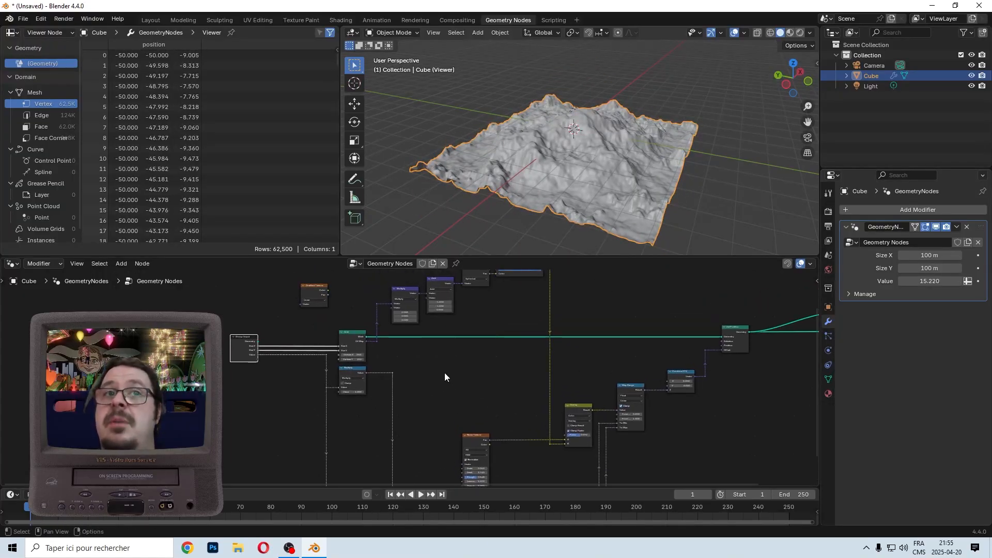
scroll(448, 370, "down", 3)
Move the Group Input node closer to the Grid node.
left_click_drag(267, 325, 312, 365)
key("g")
left_click(337, 366)
Connect the Grid's UV Map output to the Noise Texture node's Vector input.
scroll(355, 380, "up", 2)
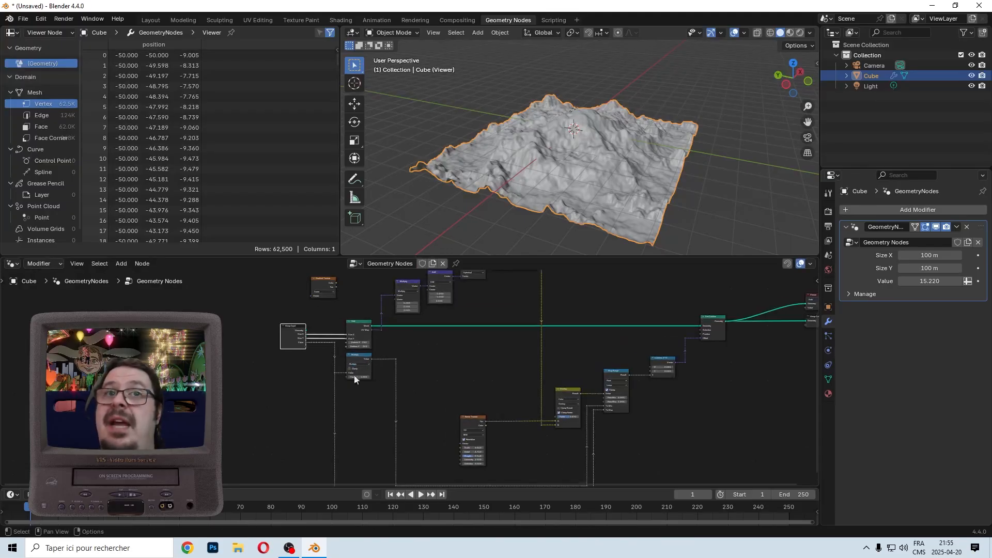
scroll(361, 333, "down", 3)
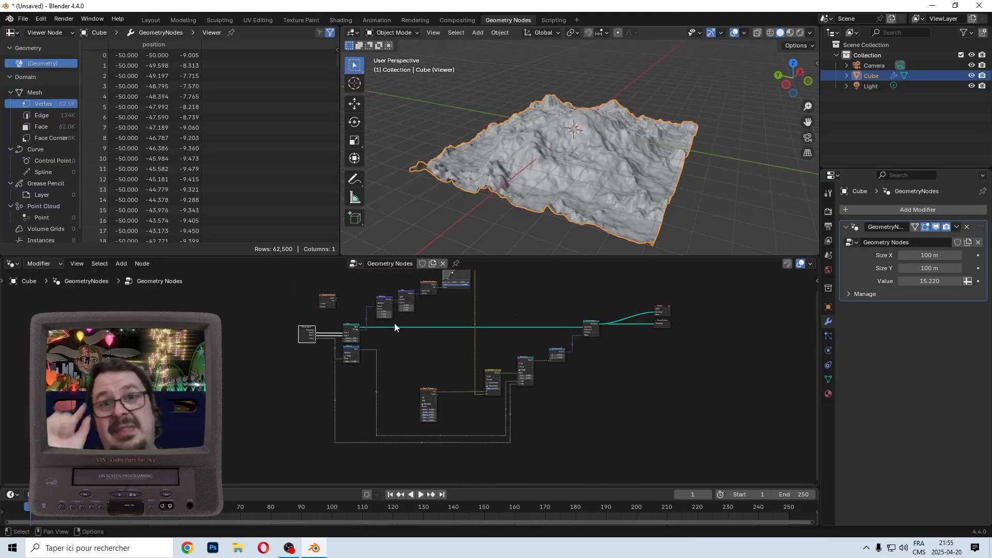
scroll(390, 334, "up", 2)
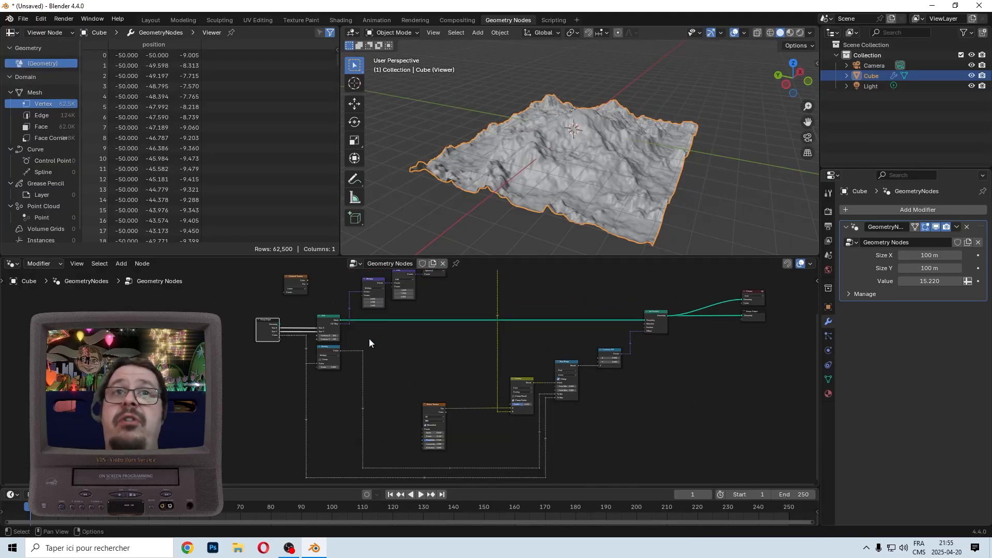
left_click_drag(350, 324, 421, 429)
scroll(522, 442, "up", 3)
scroll(522, 446, "up", 5)
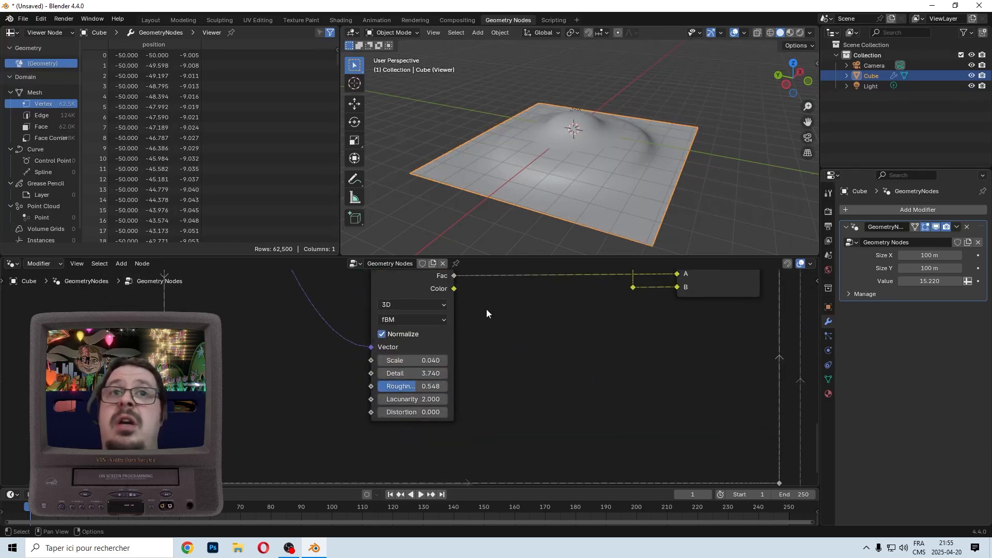
Raise the Noise Texture node's Scale to 3.98 to bring back the terrain relief.
middle_click_drag(617, 127, 589, 217)
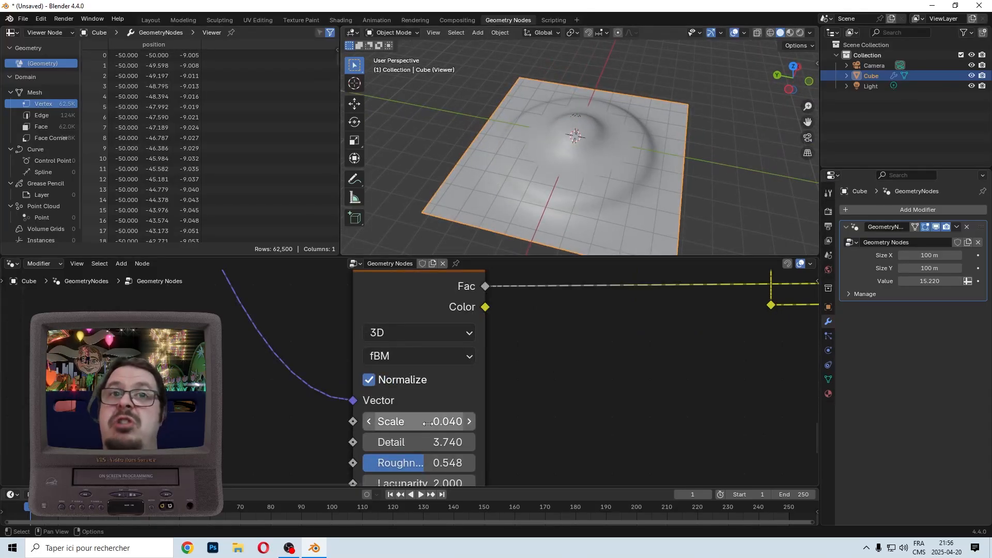
middle_click_drag(487, 430, 426, 403)
left_click_drag(398, 395, 458, 394)
middle_click_drag(659, 132, 647, 156)
scroll(368, 402, "up", 1)
left_click_drag(368, 402, 410, 402)
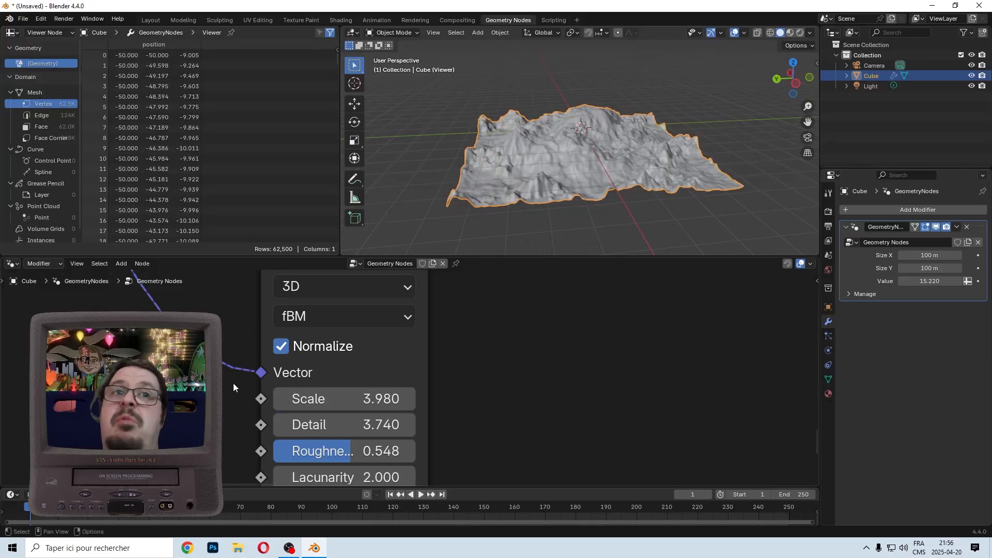
Add a reroute to the link just before the Noise Texture node's Vector input.
middle_click_drag(233, 383, 320, 373)
right_click_drag(321, 373, 336, 382, "shift")
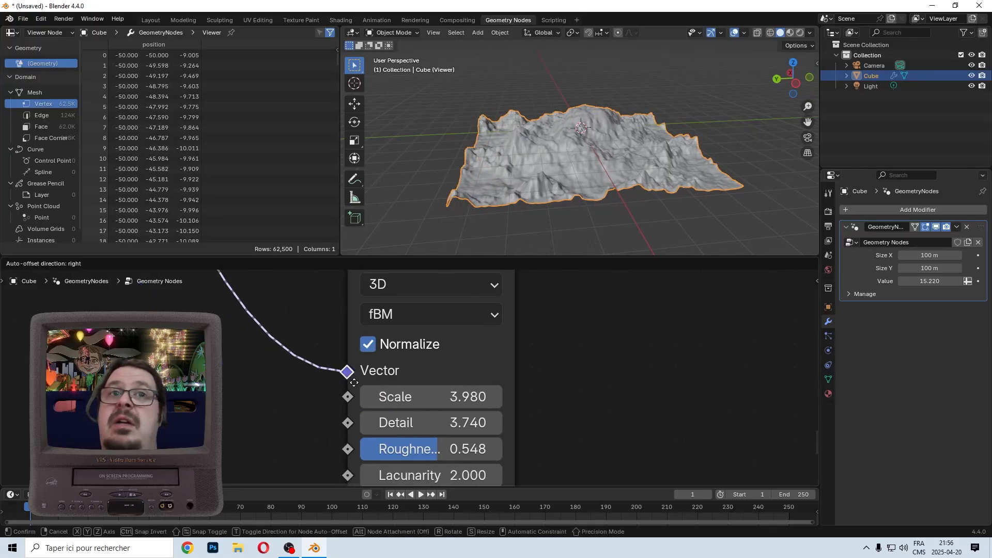
scroll(243, 367, "down", 5)
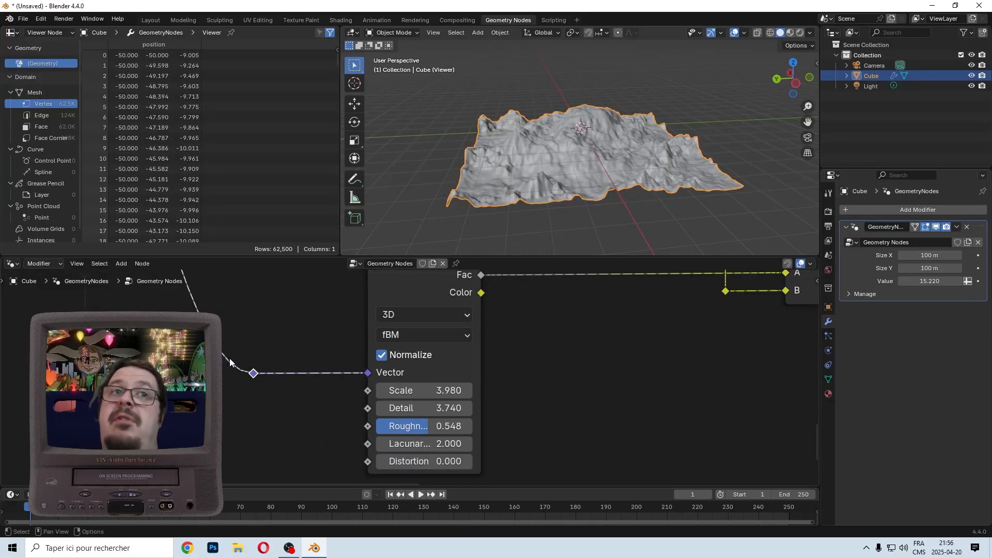
Align the UV Map link's reroutes in one vertical column and move the column close to the Grid node.
middle_click_drag(240, 364, 326, 333)
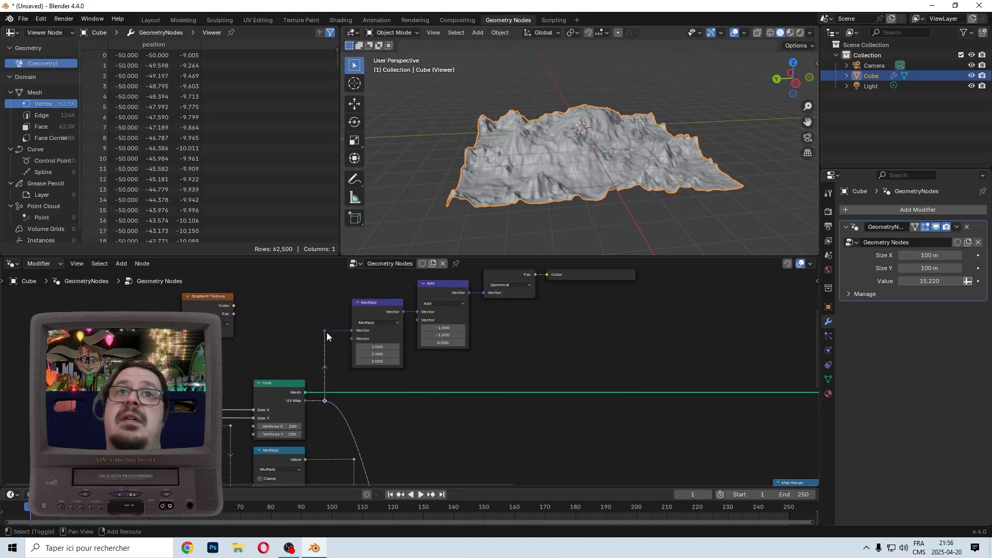
scroll(420, 421, "down", 6)
key("s")
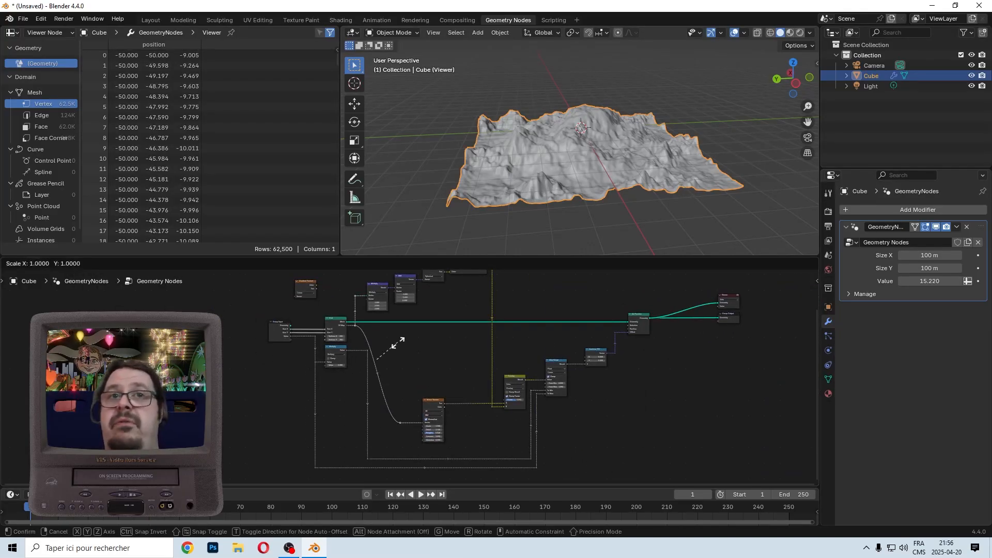
key("Escape")
right_click(430, 340)
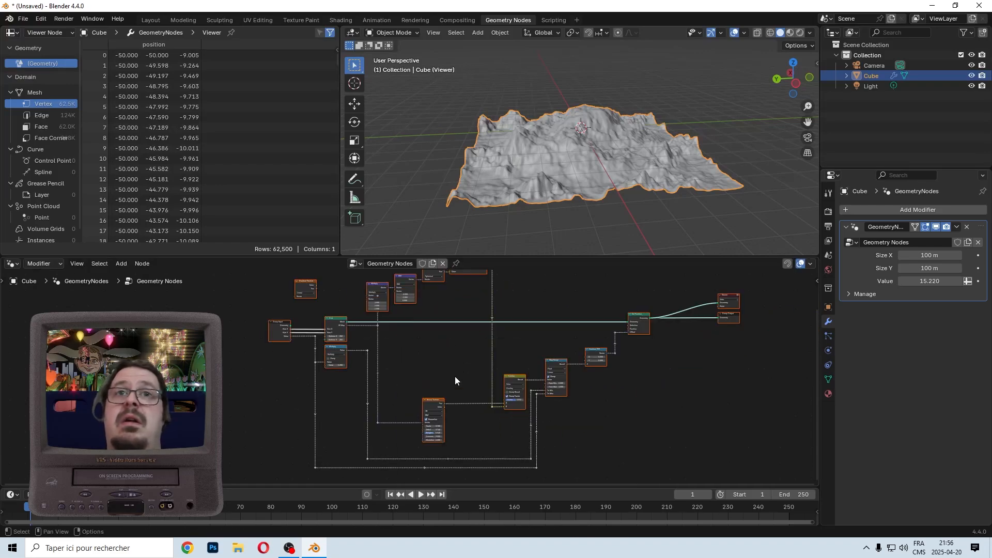
key("g")
key("x")
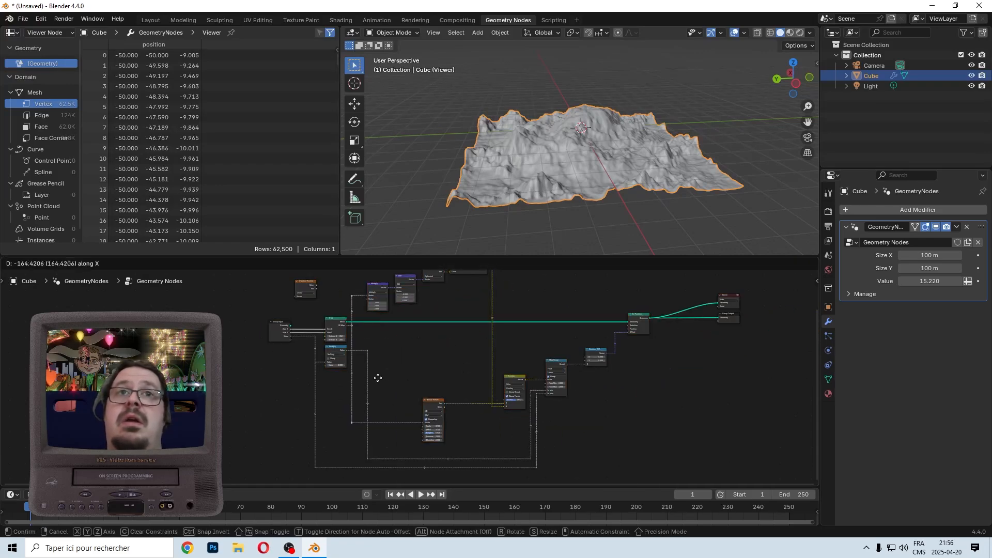
left_click(379, 377)
Add a Vector Math node set to Add on the link just before the Noise Texture node's Vector input.
scroll(379, 378, "up", 7)
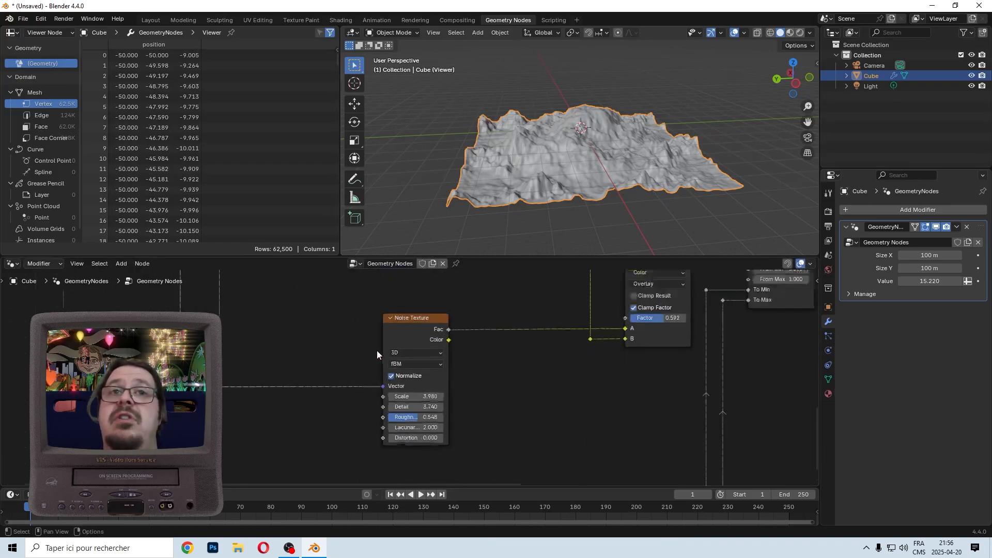
middle_click_drag(464, 361, 506, 361, "shift")
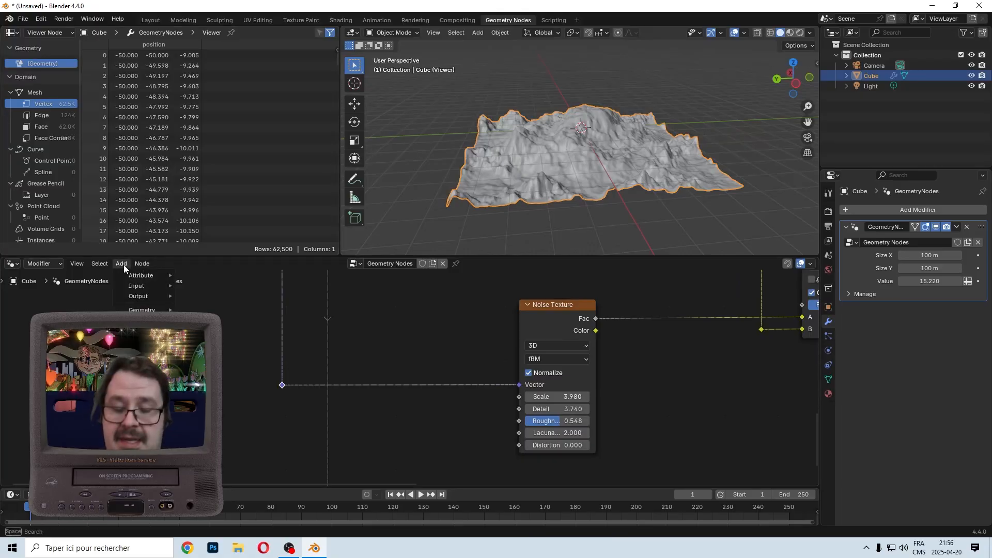
type("vector")
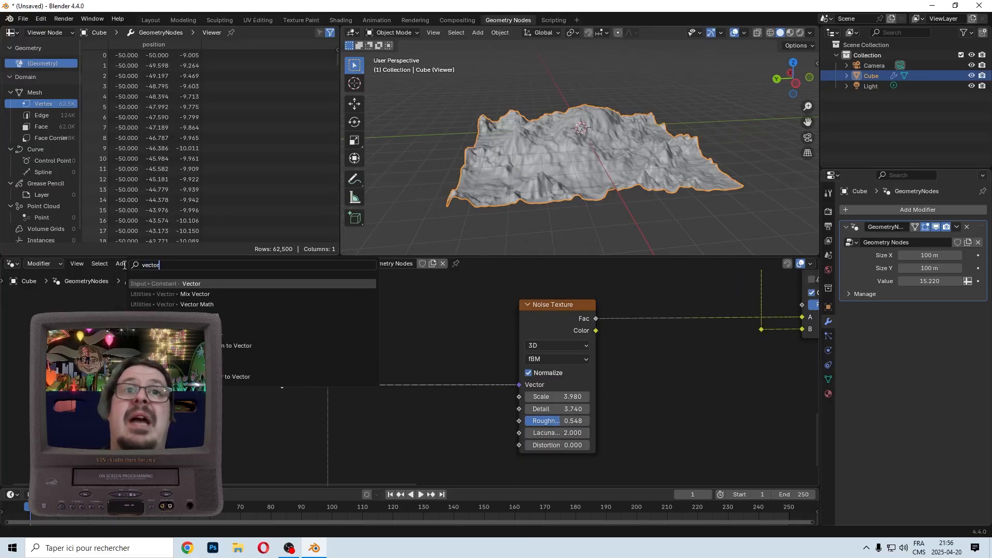
key("Down")
key("Down")
key("Return")
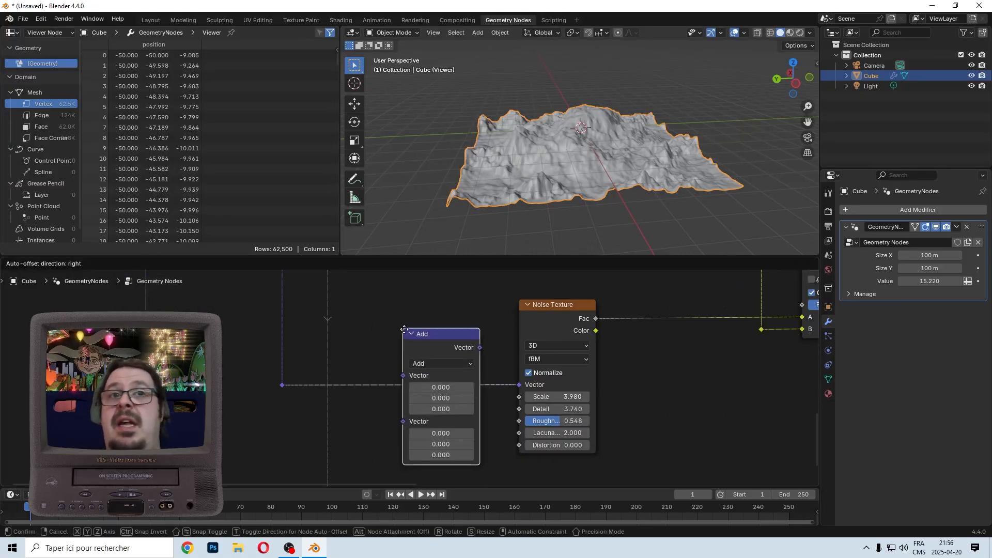
left_click(391, 332)
scroll(393, 336, "up", 5)
middle_click_drag(416, 340, 220, 326)
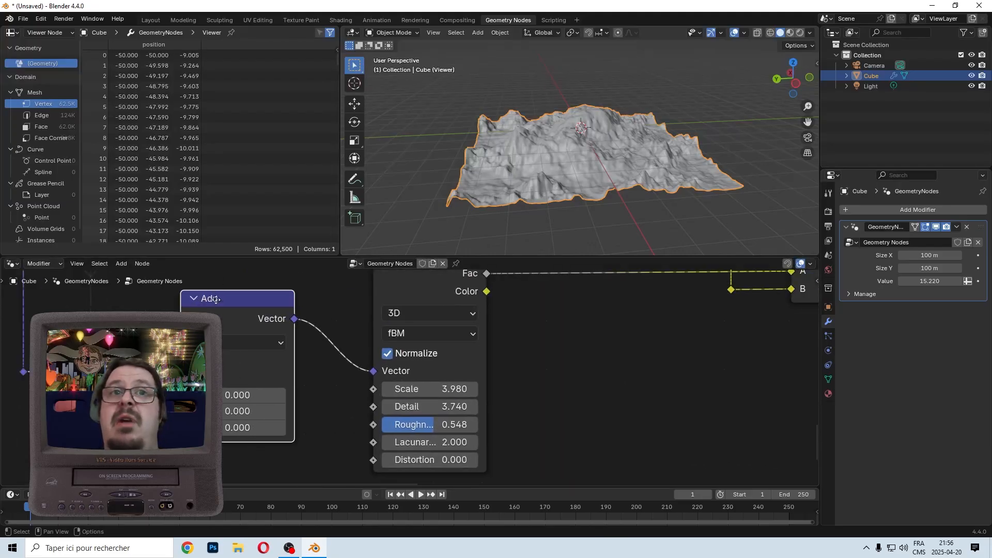
Level the Add node with the Noise Texture's Vector input and lower the UV Map reroute to the Add node's first Vector input.
left_click_drag(216, 300, 292, 352)
left_click_drag(292, 352, 199, 352)
middle_click_drag(199, 352, 410, 287)
left_click_drag(212, 352, 235, 298)
key("g")
key("y")
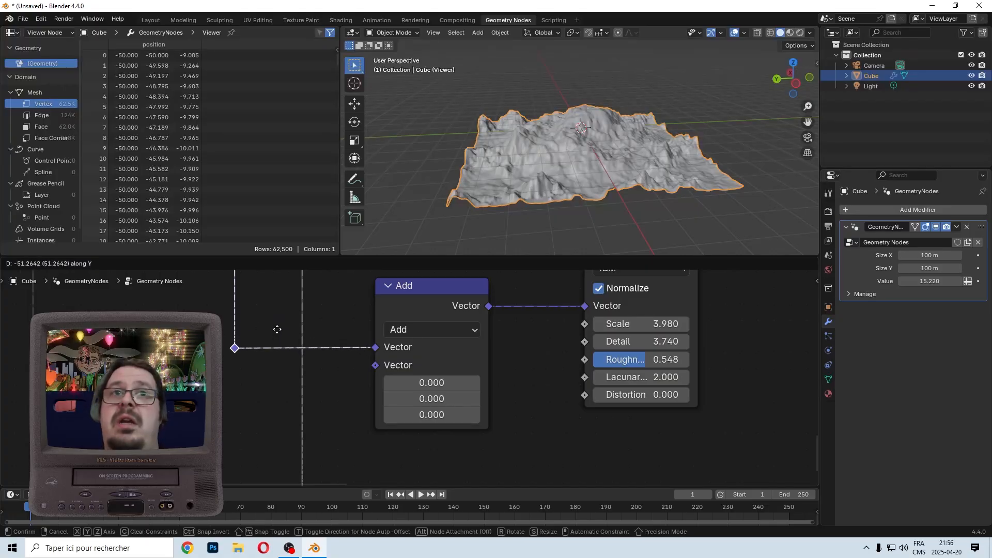
left_click(277, 330)
Try shifting the noise with the Add node's second vector values, and undo each change.
middle_click_drag(496, 343, 399, 349)
left_click_drag(328, 389, 396, 406)
key("ctrl+z")
left_click_drag(334, 421, 530, 421)
key("ctrl+z")
Add a Combine XYZ node below the Group Input node.
scroll(407, 382, "down", 6)
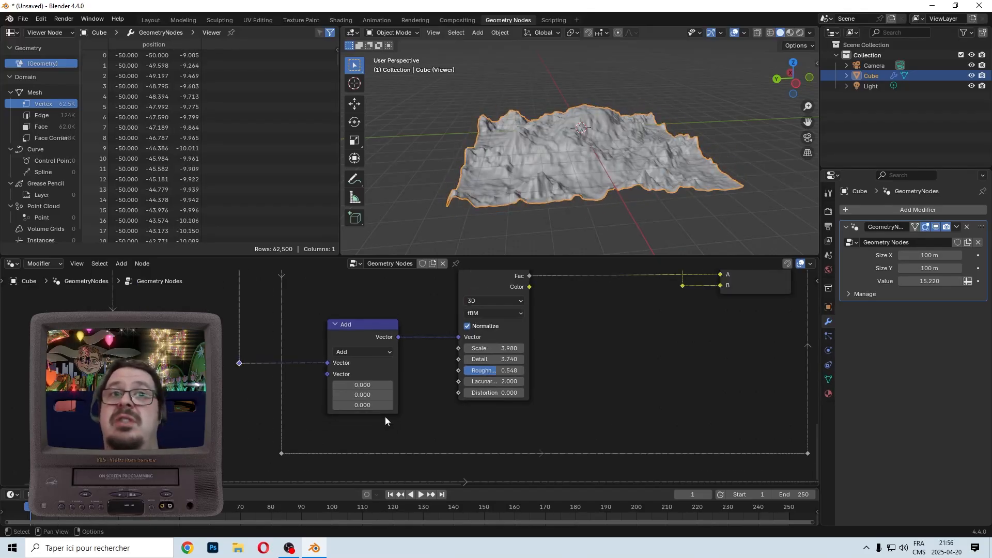
scroll(385, 416, "down", 4)
middle_click_drag(385, 432, 516, 483)
scroll(496, 450, "up", 1)
middle_click_drag(496, 449, 452, 395)
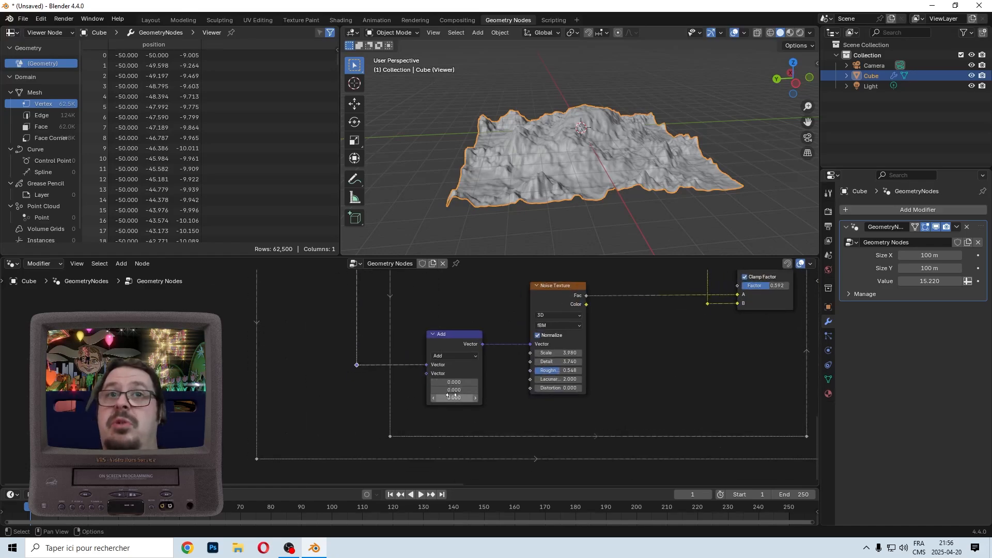
scroll(427, 397, "down", 6)
middle_click_drag(304, 393, 420, 491)
scroll(399, 390, "up", 7)
middle_click_drag(371, 284, 314, 325, "shift")
scroll(310, 366, "down", 4)
scroll(448, 396, "down", 6)
middle_click_drag(348, 363, 311, 313, "shift")
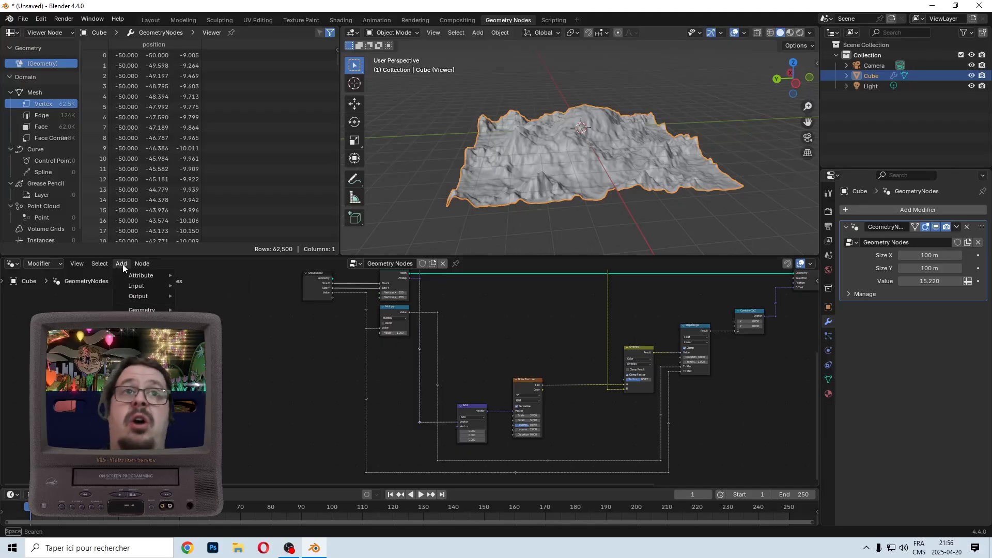
type("combi")
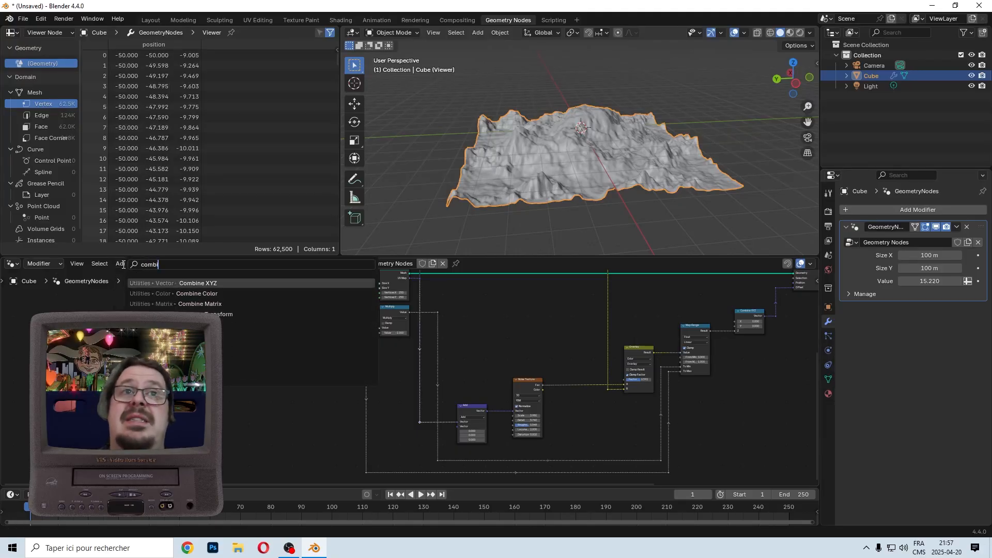
key("Return")
left_click(303, 342)
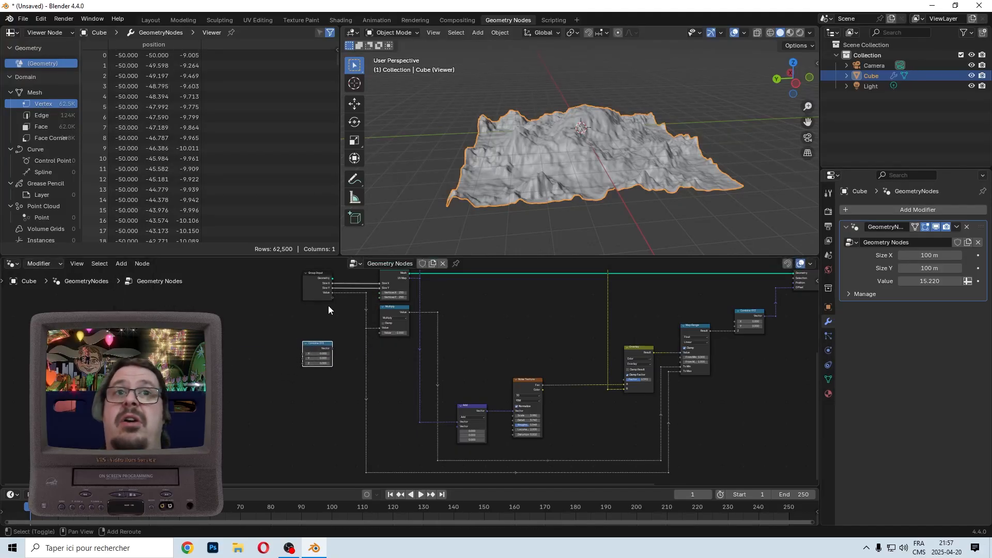
Move the Group Input node farther from the Grid node and place the Combine XYZ node in the space between them.
middle_click_drag(328, 305, 345, 335)
left_click_drag(336, 310, 225, 313)
scroll(330, 383, "up", 4)
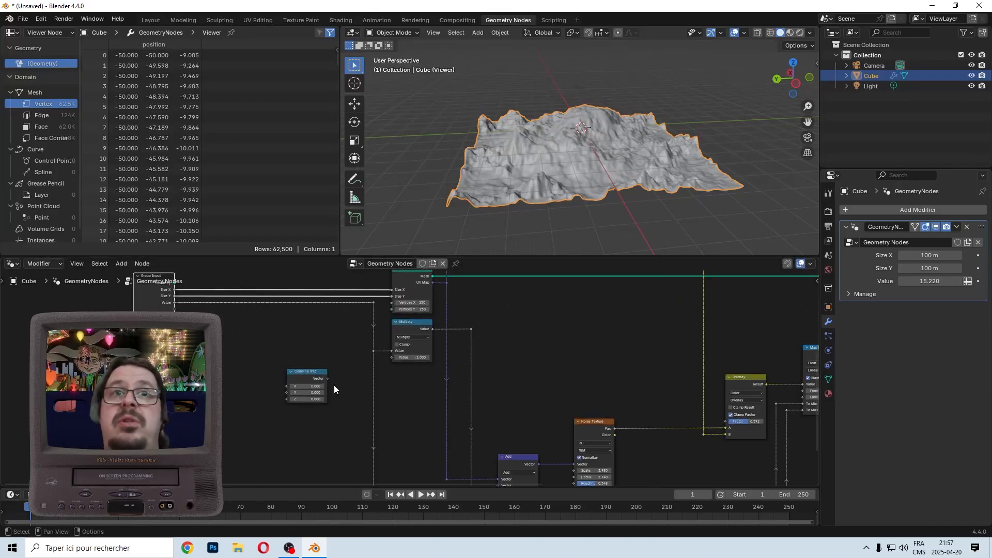
left_click_drag(308, 372, 411, 391)
Expose the Combine XYZ node's X, Y and Z values as new Group Input sockets.
scroll(259, 364, "up", 3)
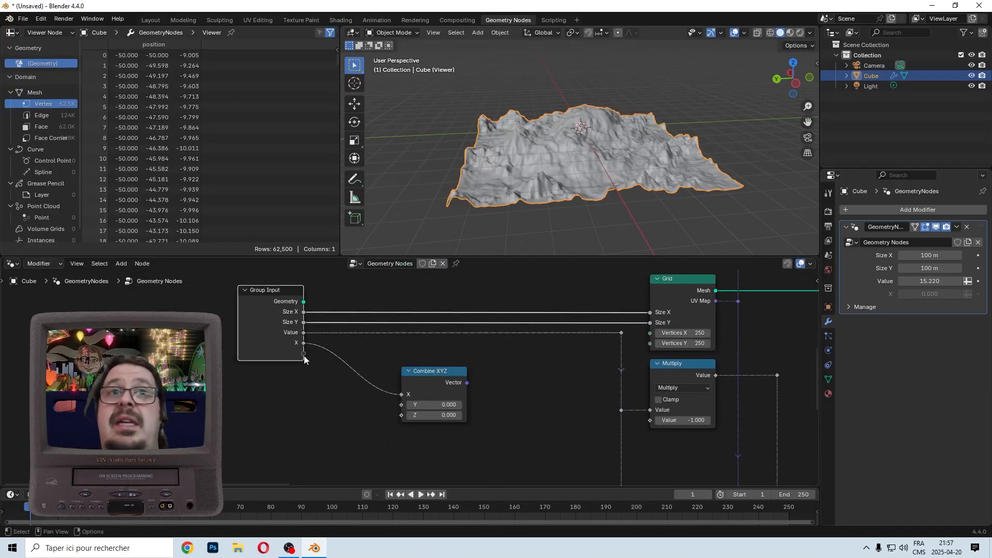
left_click_drag(304, 354, 412, 405)
left_click_drag(304, 364, 454, 475)
Move the Combine XYZ node down beside the Add node and connect its Vector output to the Add node's second Vector input.
scroll(463, 442, "down", 6)
middle_click_drag(506, 451, 381, 296)
key("g")
left_click(417, 401)
scroll(413, 385, "up", 4)
scroll(496, 411, "up", 5)
middle_click_drag(514, 422, 388, 374)
left_click_drag(155, 347, 541, 357)
left_click_drag(119, 336, 170, 353)
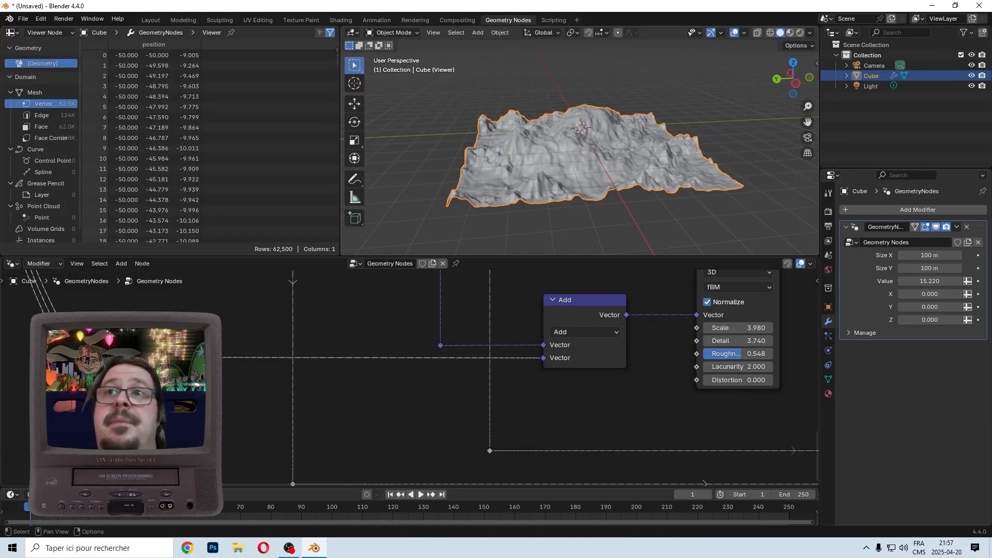
Rename the Value group socket as Mountain Height and the X socket as Noise X Position.
middle_click_drag(565, 350, 429, 382)
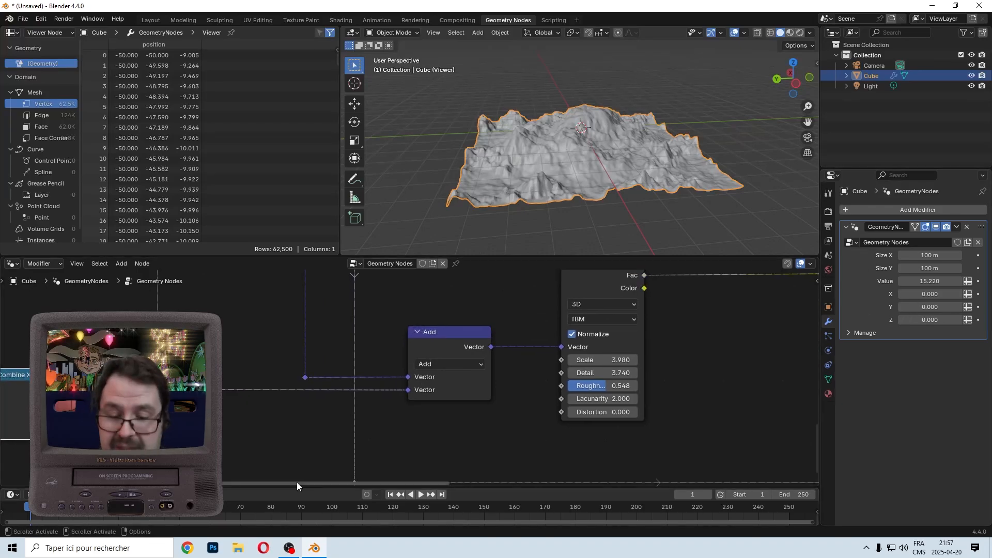
key("n")
scroll(569, 398, "down", 2)
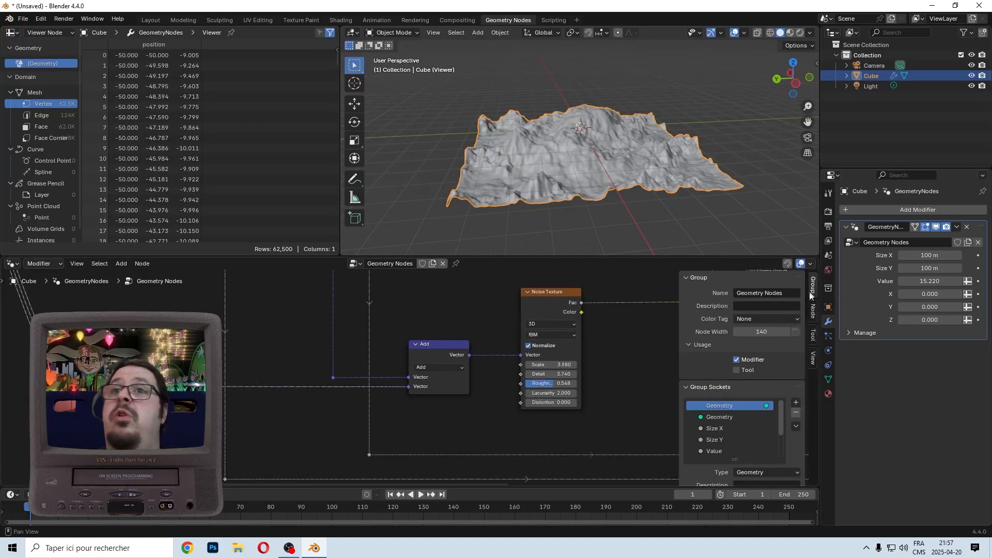
double_click(733, 450)
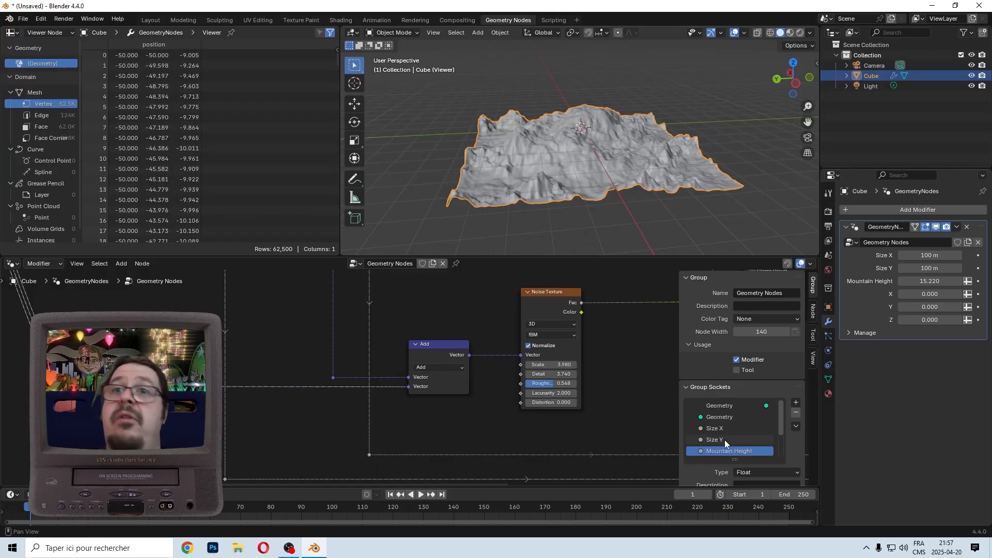
scroll(721, 442, "down", 3)
double_click(723, 430)
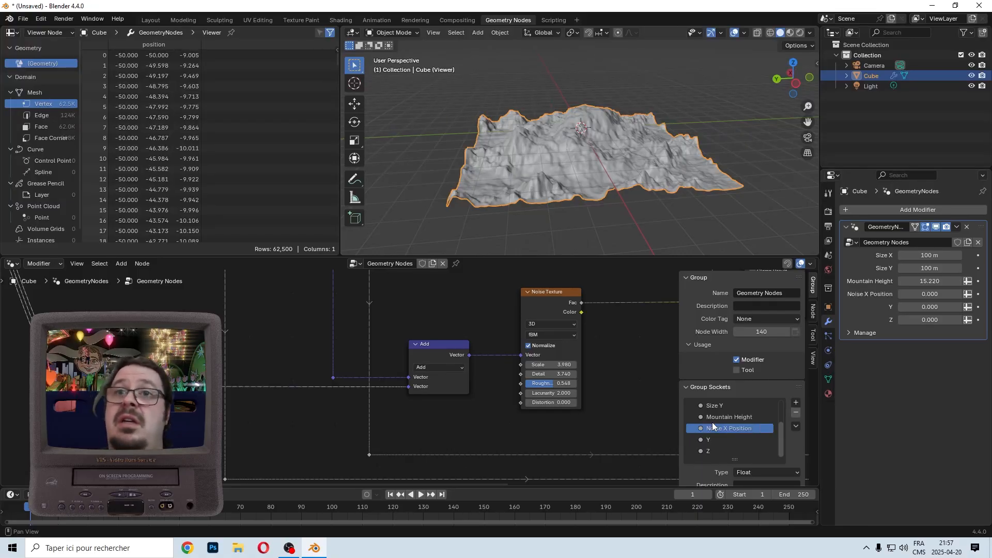
Rename the Y group socket as Noise Y Position and the Z socket as Variation.
double_click(709, 440)
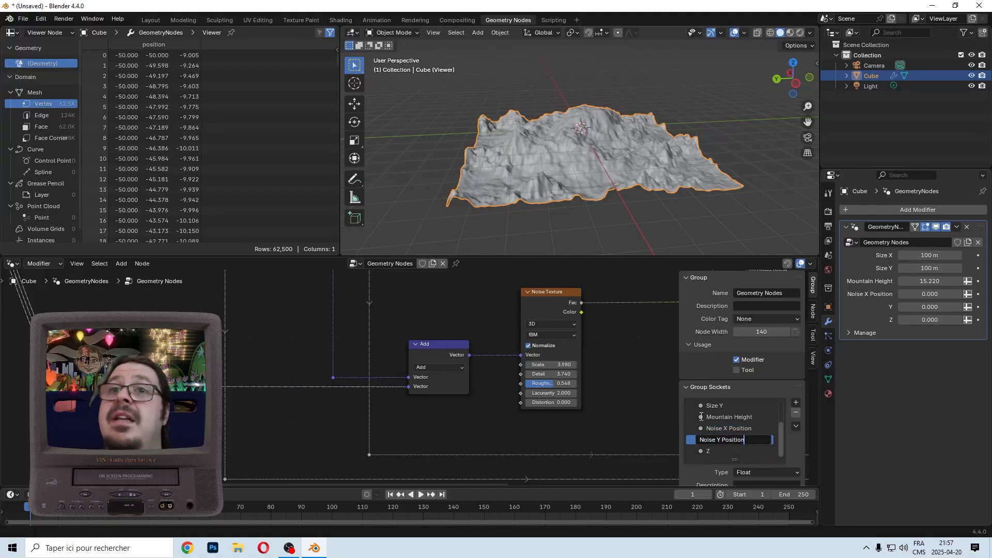
key("Return")
double_click(711, 451)
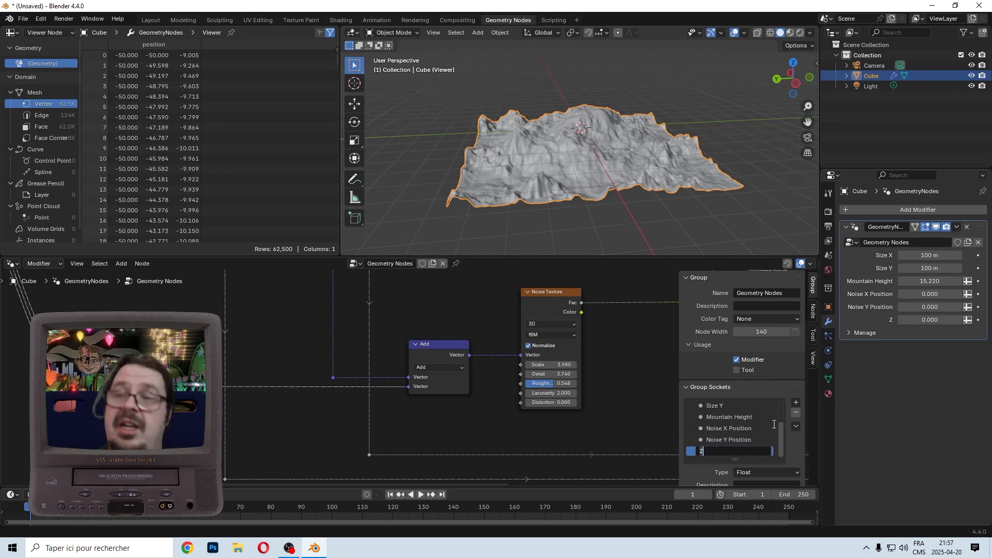
type("Variation")
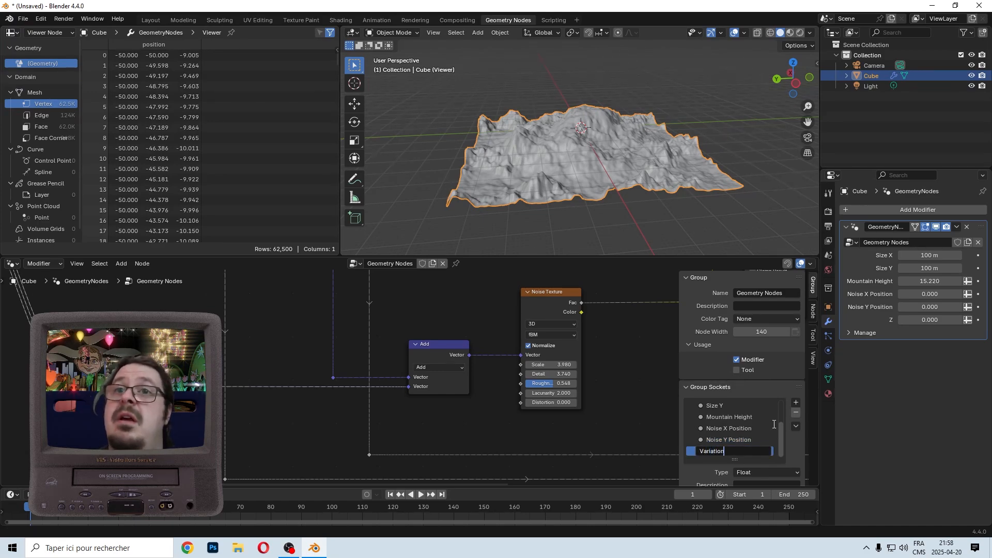
key("Return")
Shift the Combine XYZ node slightly closer to the Add node.
scroll(240, 441, "down", 4)
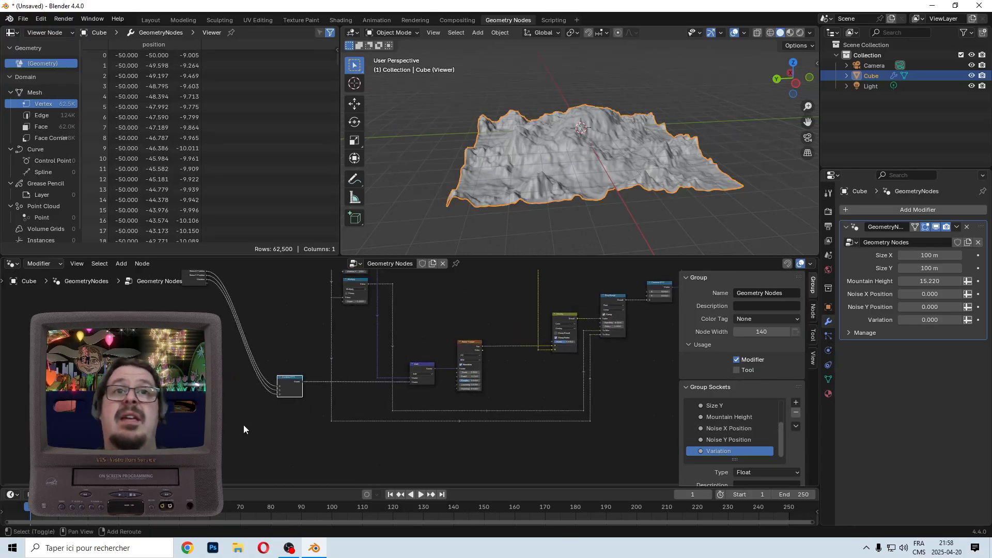
scroll(274, 384, "up", 5)
middle_click_drag(273, 383, 342, 272)
scroll(356, 351, "up", 1)
middle_click_drag(358, 354, 274, 459)
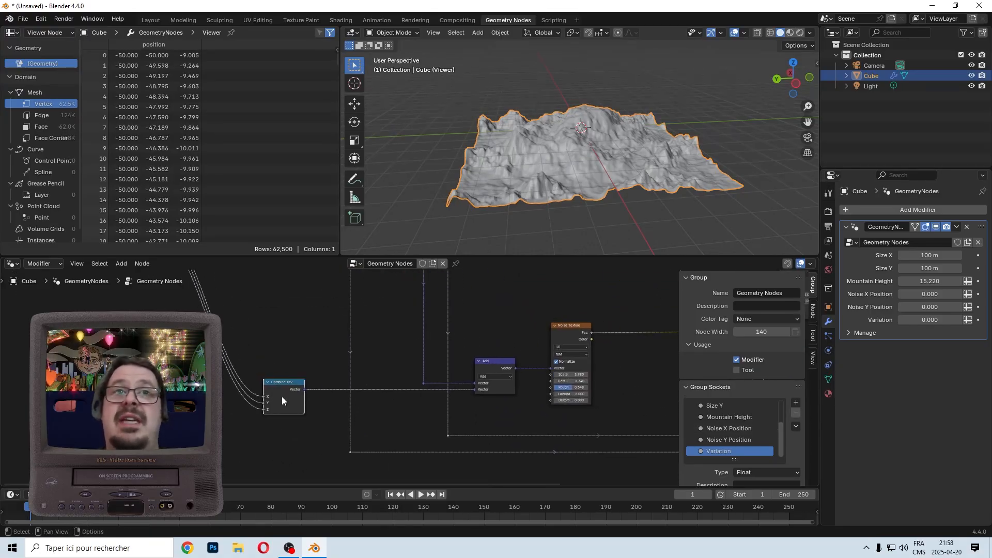
left_click_drag(288, 383, 300, 384)
scroll(397, 389, "down", 5)
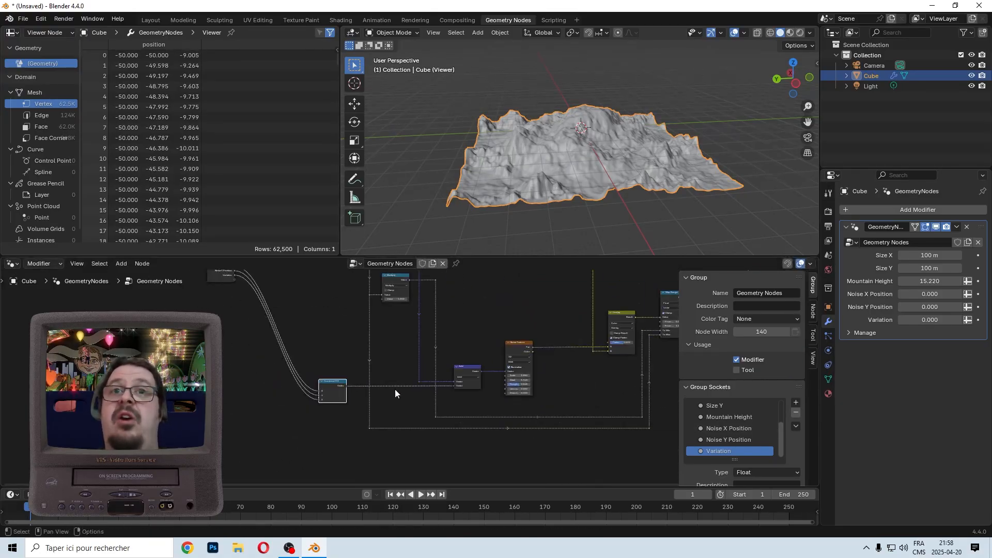
Set the modifier's Noise Y Position to 2.280, Variation to -0.270 and Mountain Height to 30.090.
middle_click_drag(396, 392, 347, 423)
left_click_drag(931, 320, 972, 307)
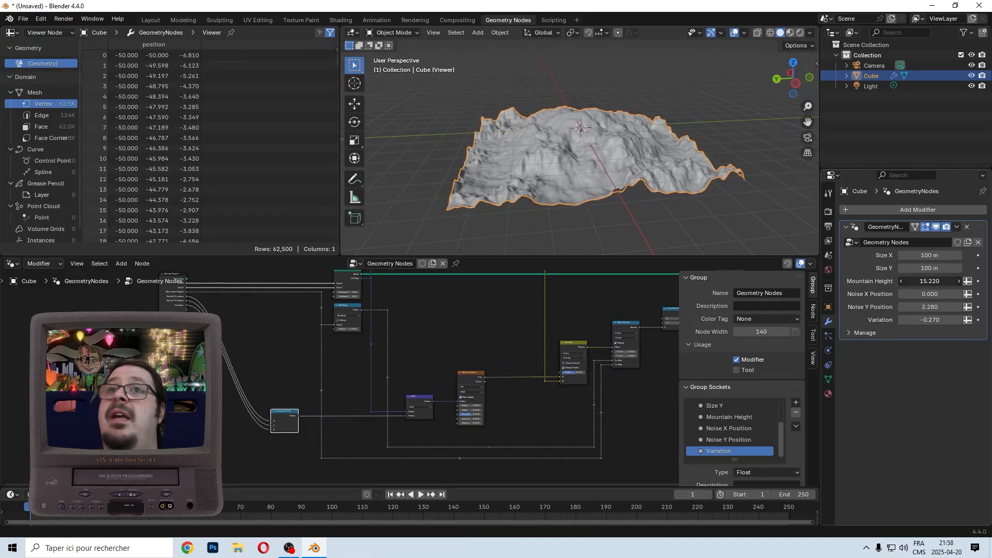
left_click_drag(931, 281, 964, 282)
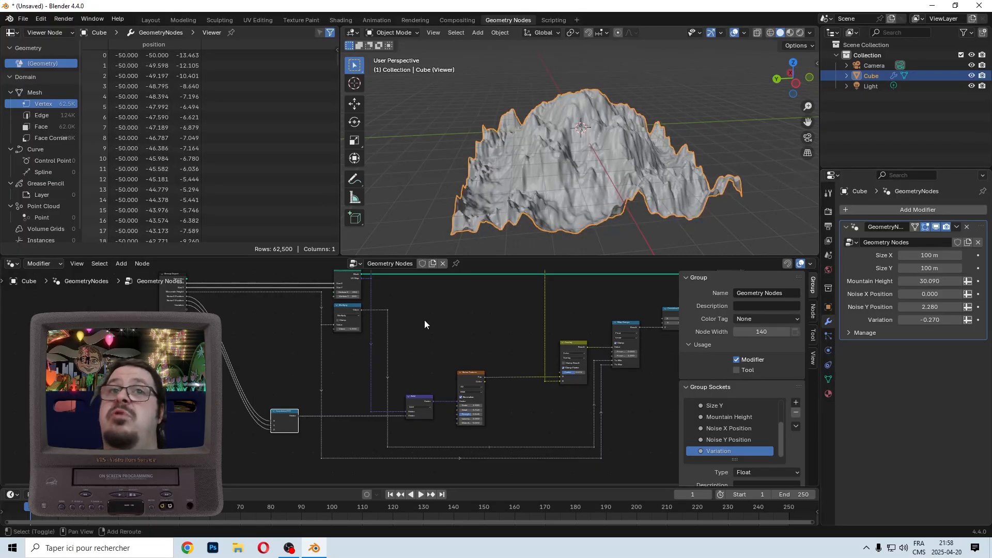
Move the mask's Multiply, Add and Gradient Texture nodes horizontally away from the RGB Curves node.
middle_click_drag(424, 320, 313, 405, "shift")
scroll(226, 419, "up", 4)
middle_click_drag(226, 419, 163, 272, "shift")
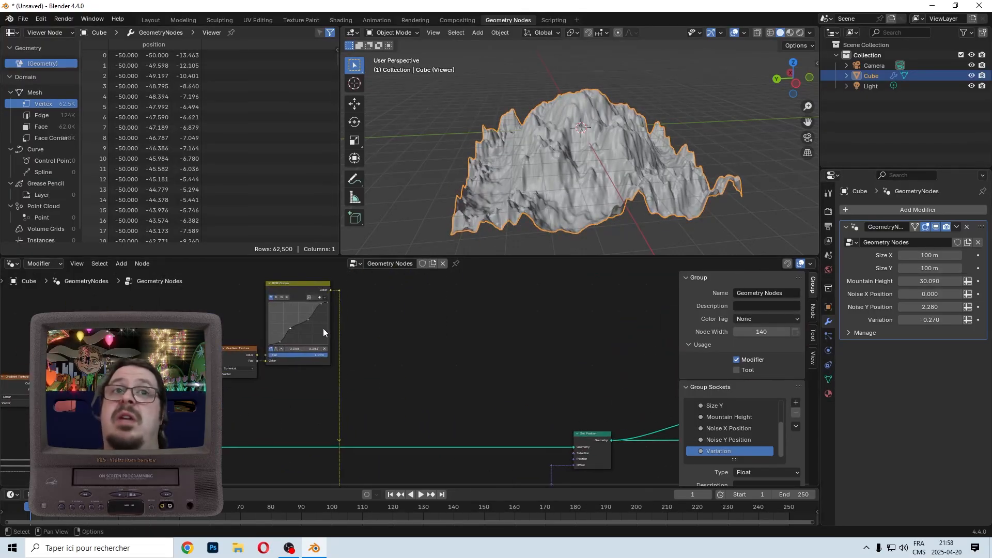
scroll(536, 398, "down", 4)
middle_click_drag(510, 411, 435, 401)
scroll(514, 316, "up", 2)
scroll(434, 402, "up", 2)
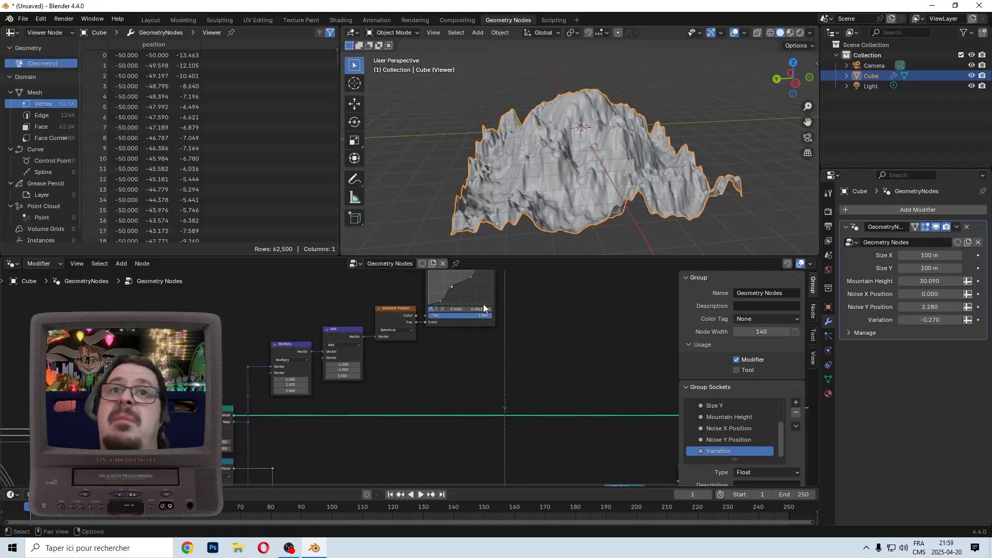
left_click_drag(251, 307, 402, 349)
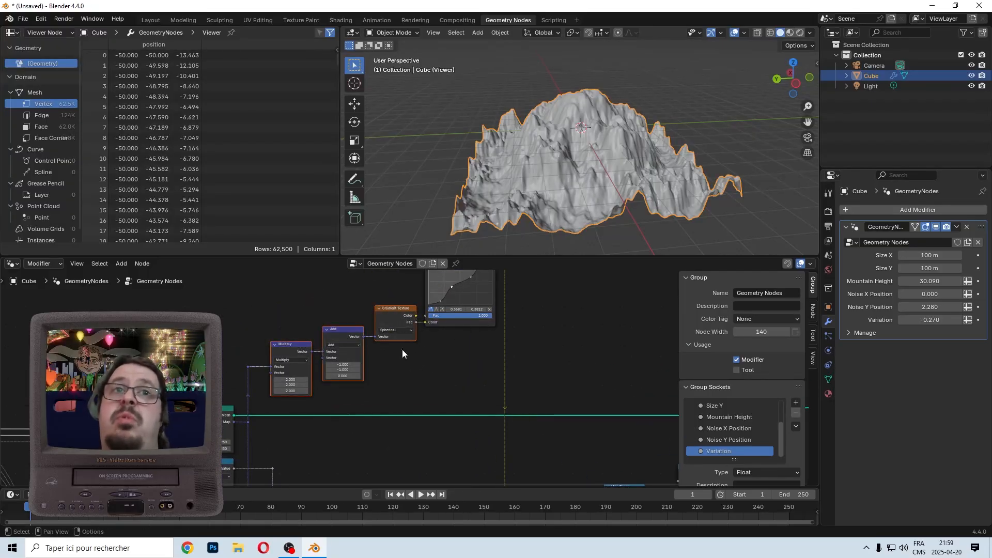
key("g")
key("x")
left_click(390, 349)
scroll(390, 348, "down", 2)
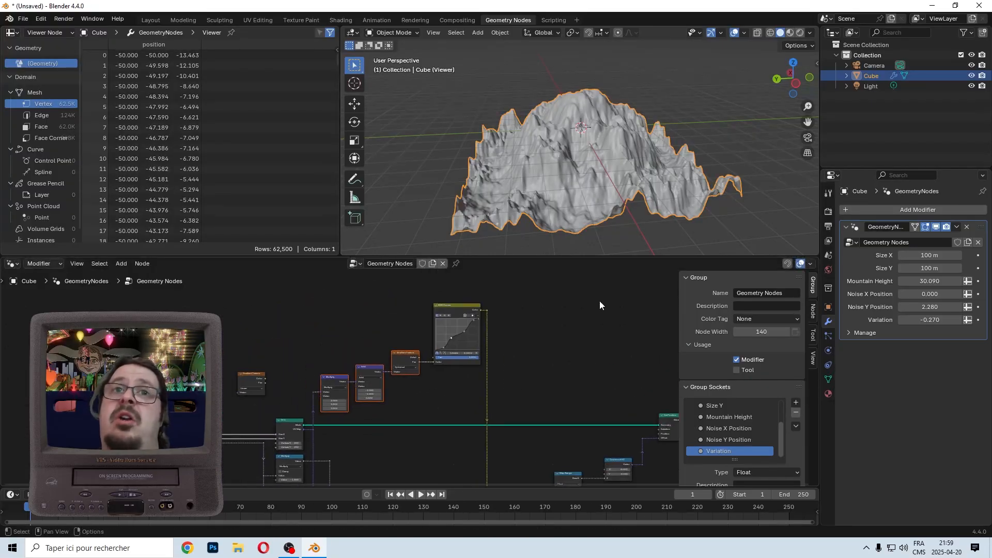
Expose the RGB Curves node's Fac through the Group Input and set it to 0.071 in the modifier.
left_click_drag(207, 440, 435, 361)
scroll(545, 363, "up", 2)
scroll(572, 378, "right", 4, "ctrl")
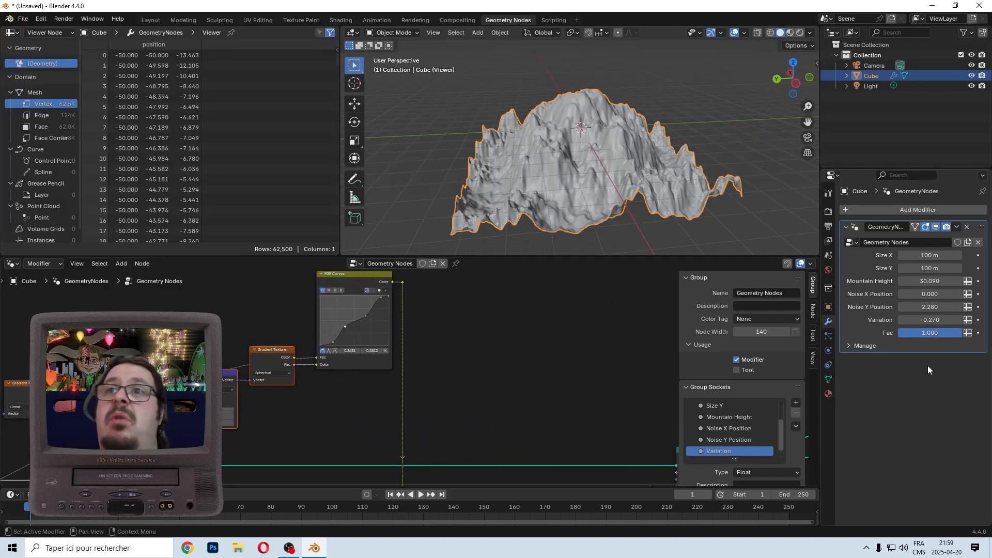
left_click_drag(945, 336, 904, 359)
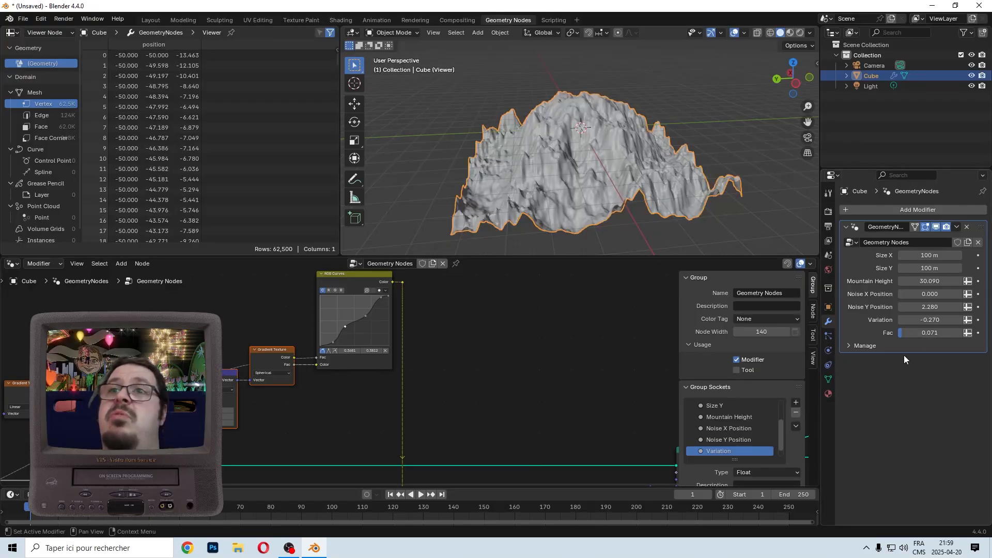
scroll(519, 301, "up", 2)
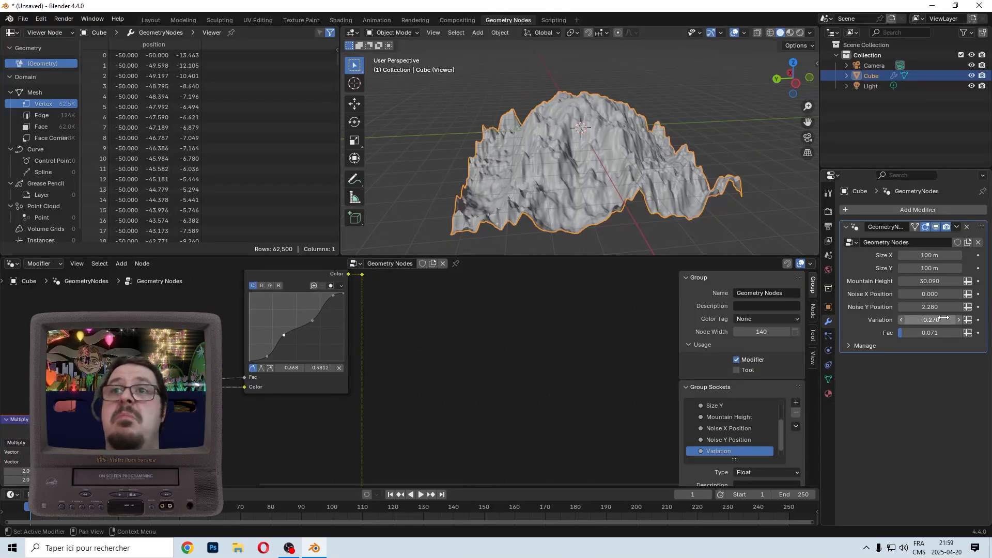
Set the modifier's Variation to -0.080 and Mountain Height to 17.590, and view the terrain from a lower side angle.
left_click_drag(945, 318, 959, 318)
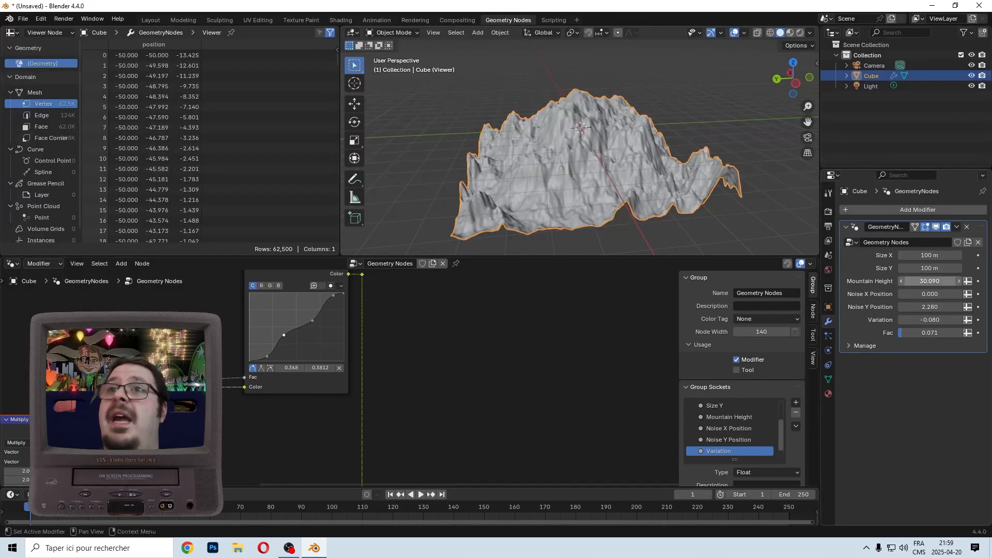
left_click_drag(929, 281, 852, 281)
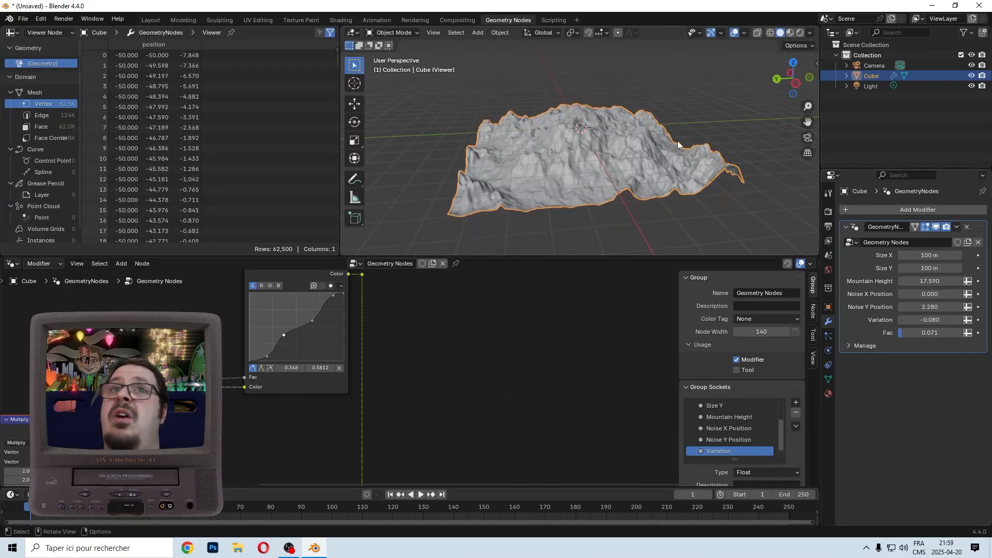
middle_click_drag(677, 141, 628, 163)
scroll(367, 380, "down", 5)
middle_click_drag(367, 381, 484, 296)
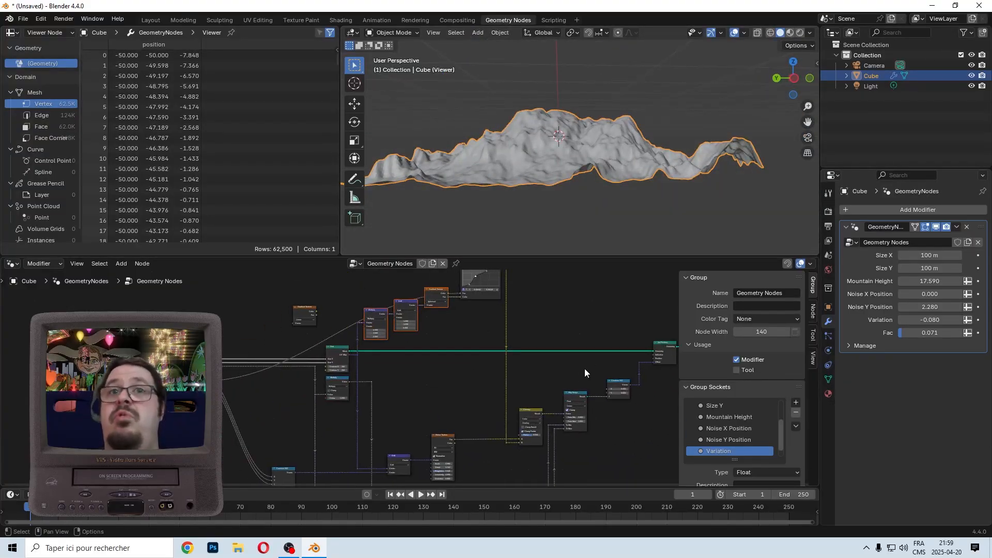
scroll(584, 377, "down", 6)
middle_click_drag(584, 389, 523, 389)
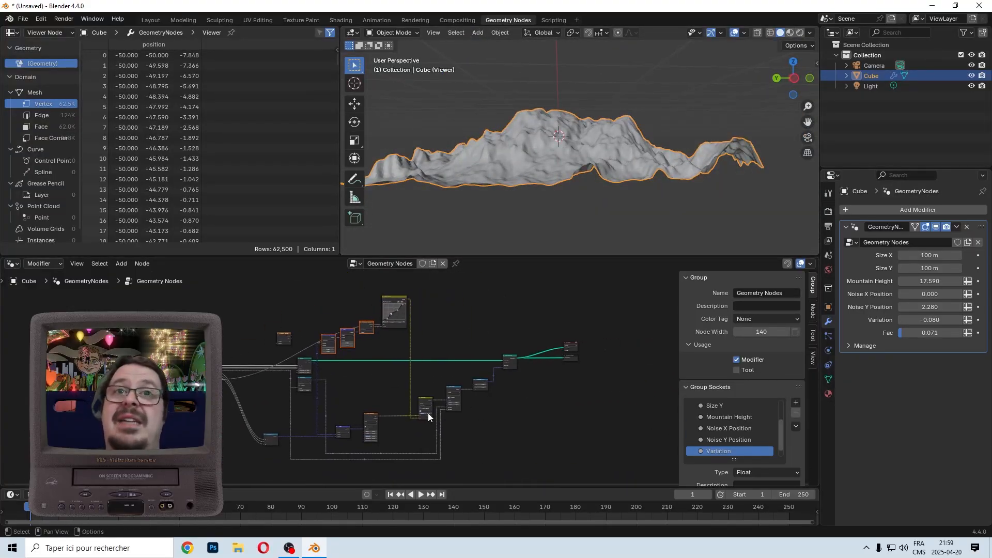
scroll(428, 414, "up", 2)
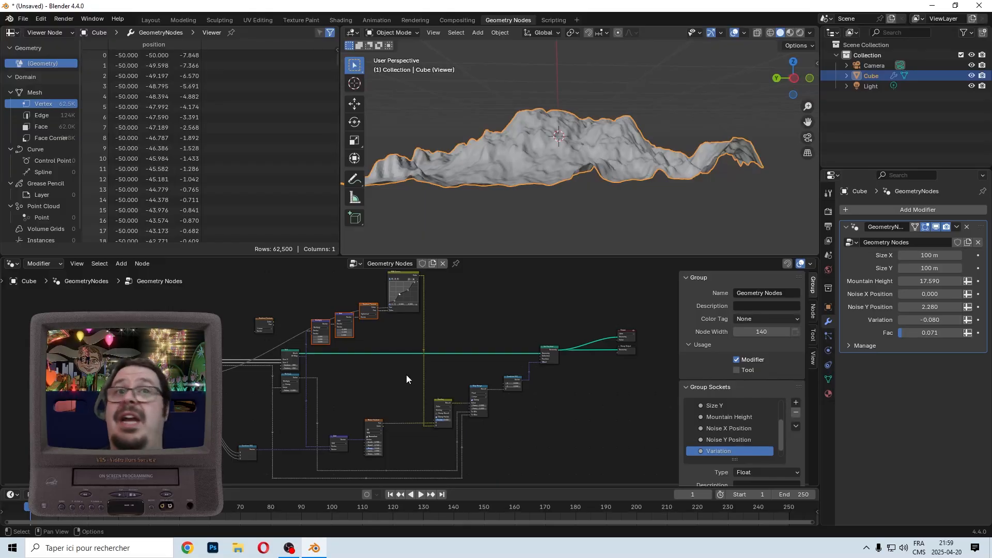